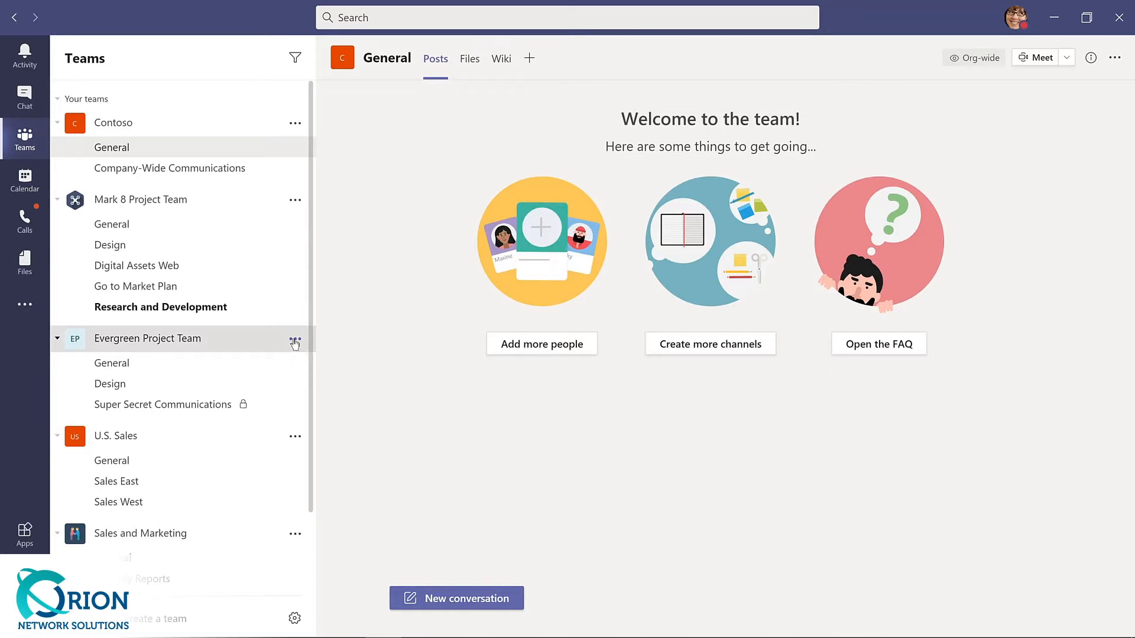
- Open the management page of the Evergreen Project Team and expand its list of members and guests
click(294, 341)
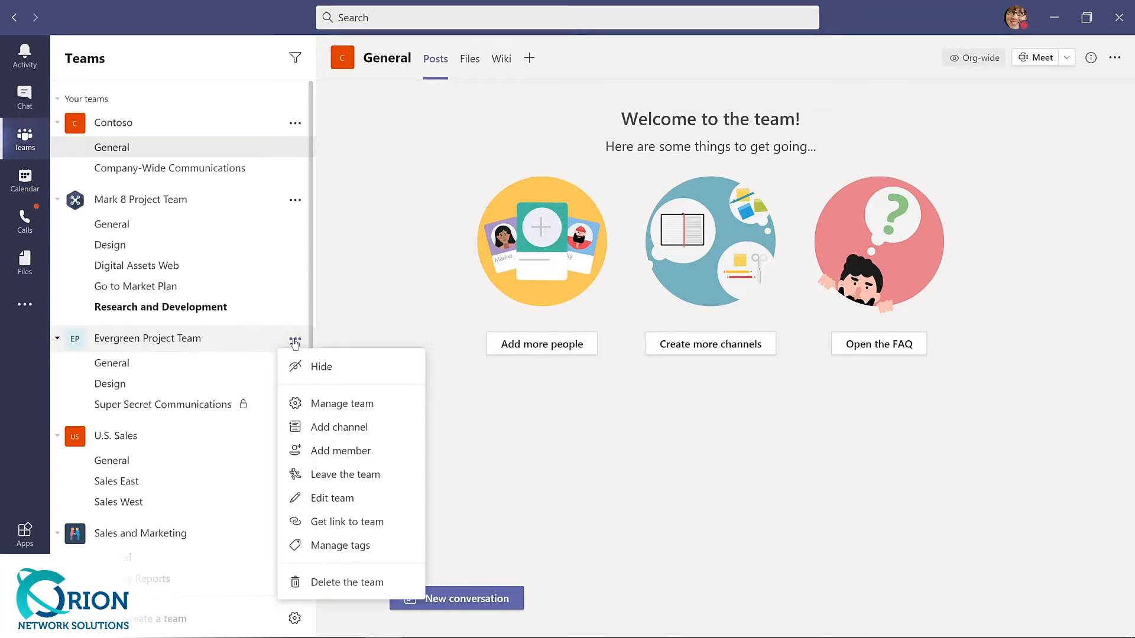
click(322, 404)
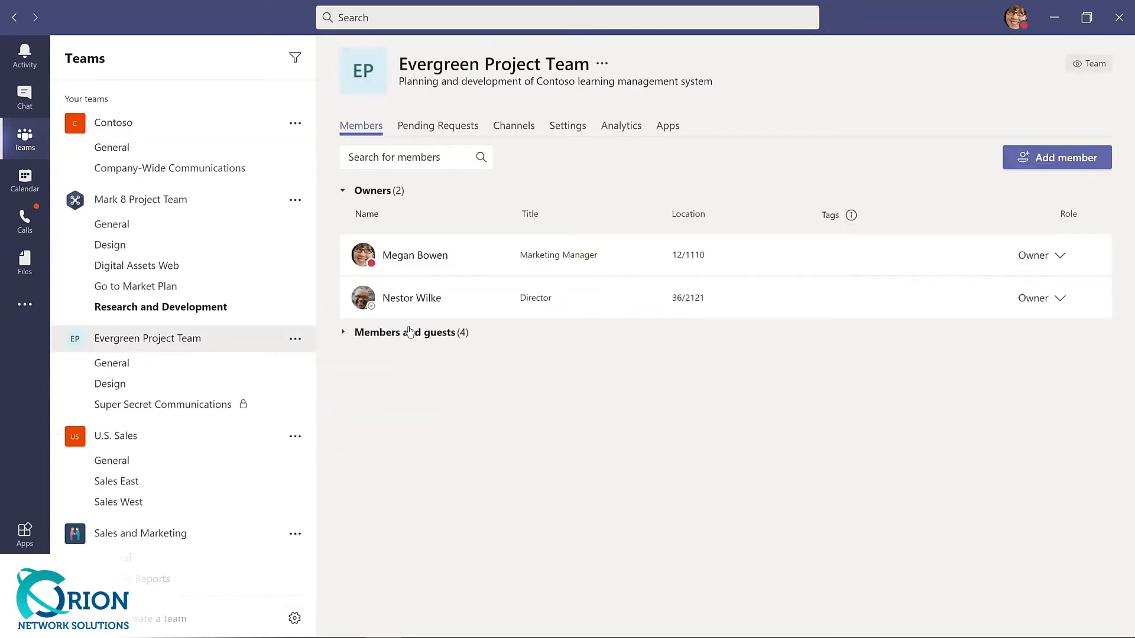
click(404, 334)
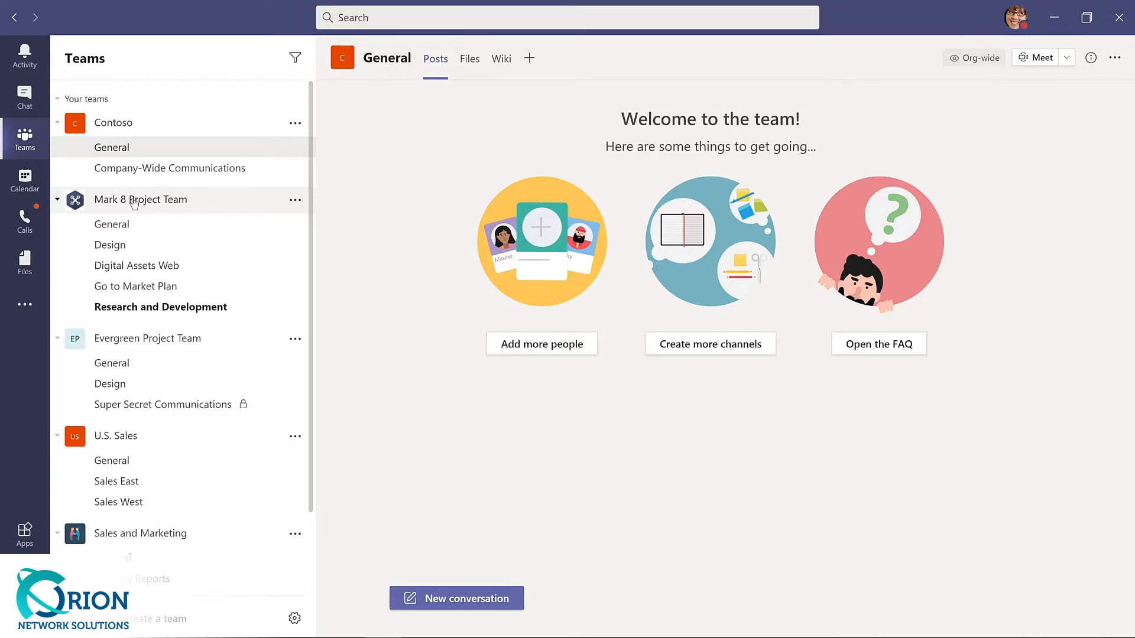
- Search for "marketing" and review the people and file results, including the filters available for files
click(373, 16)
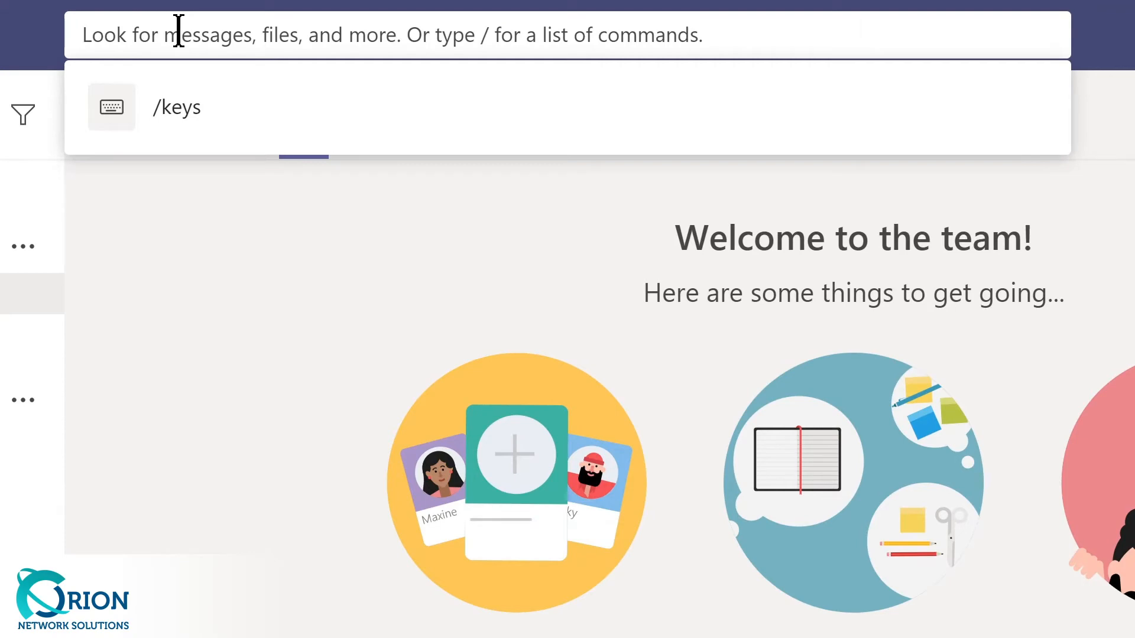
text(marketing)
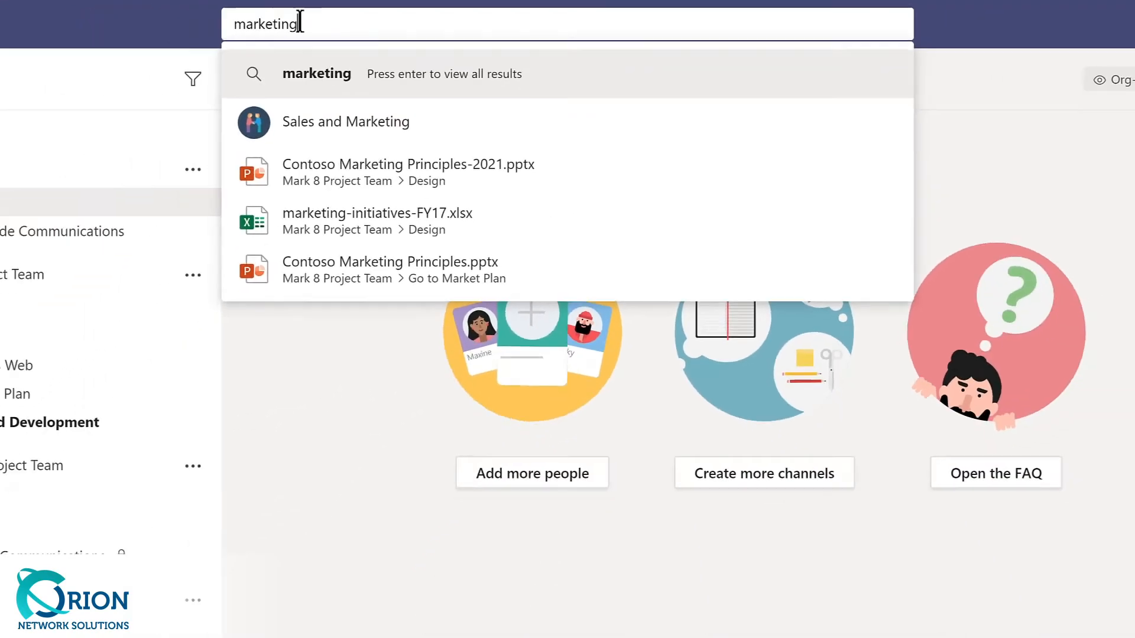
key(Return)
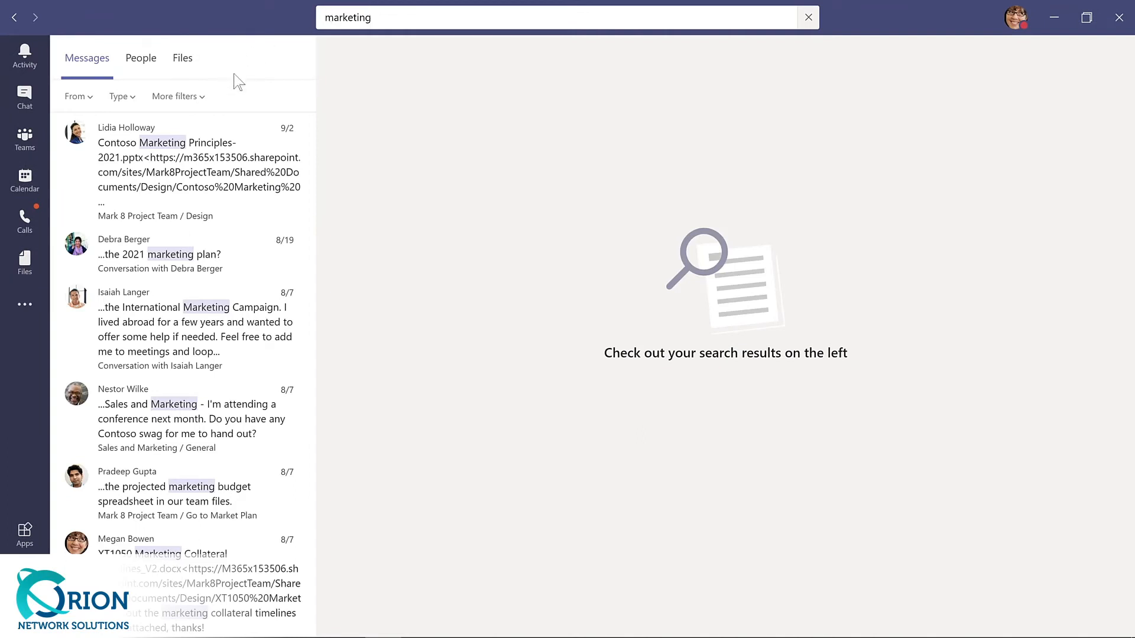
click(141, 58)
click(183, 58)
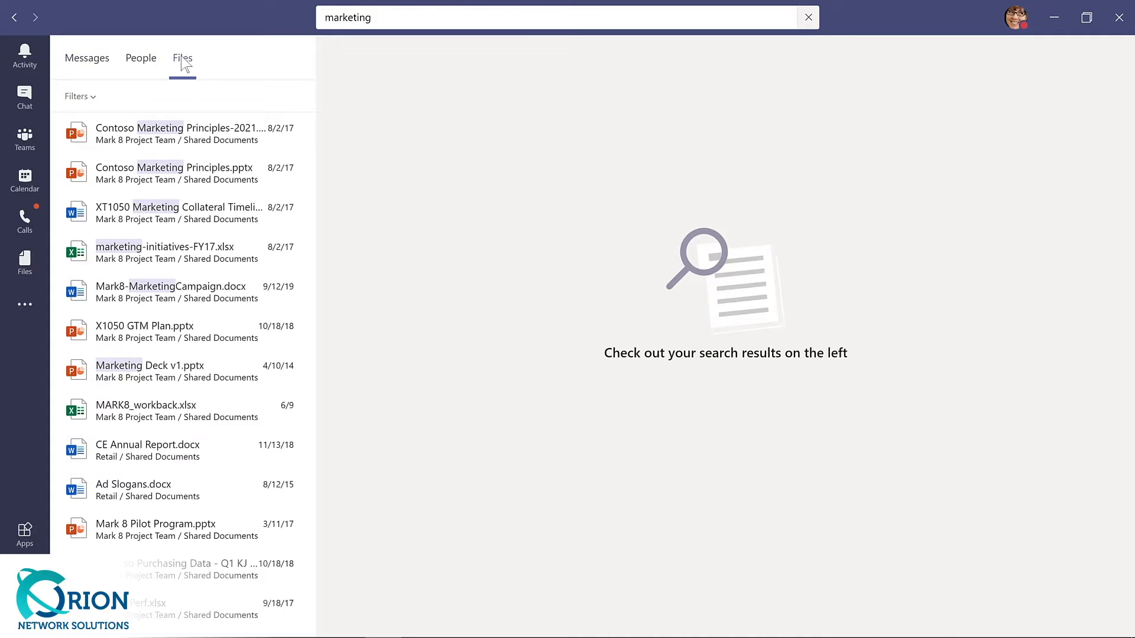
click(92, 97)
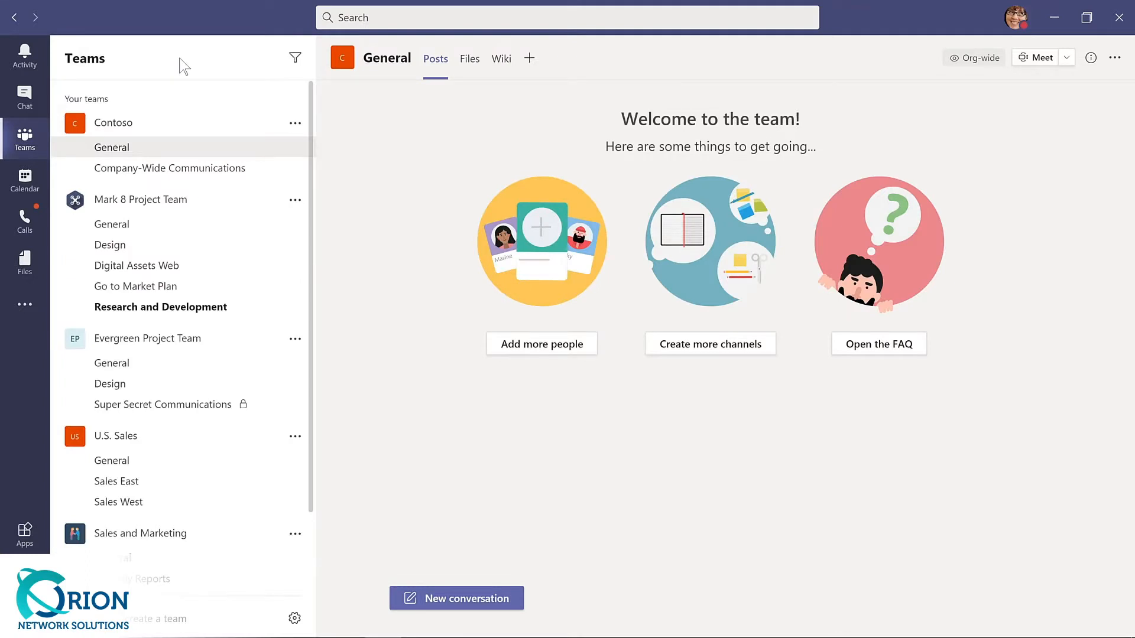
- Run the /keys command to view the list of keyboard shortcuts, and close the list
key(ctrl+e)
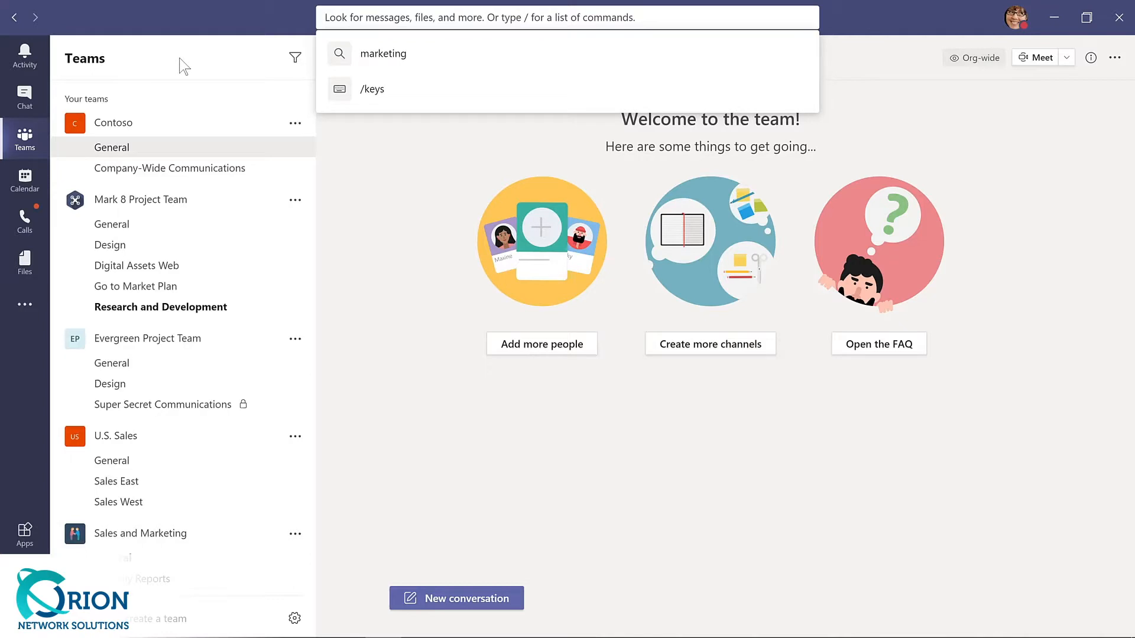
text(/keys)
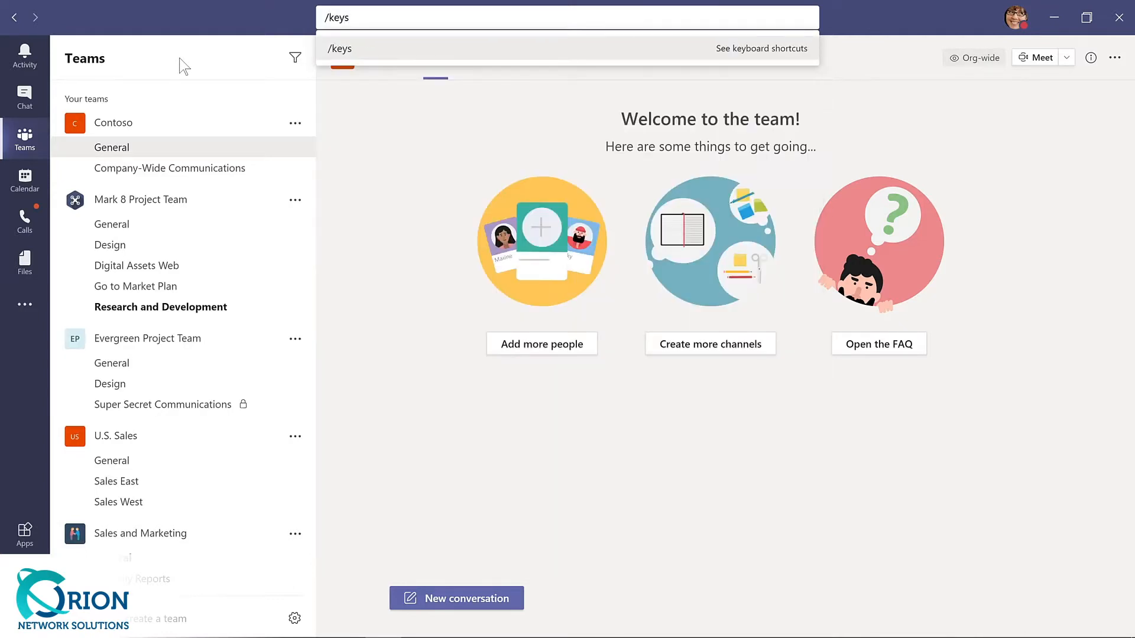
key(Return)
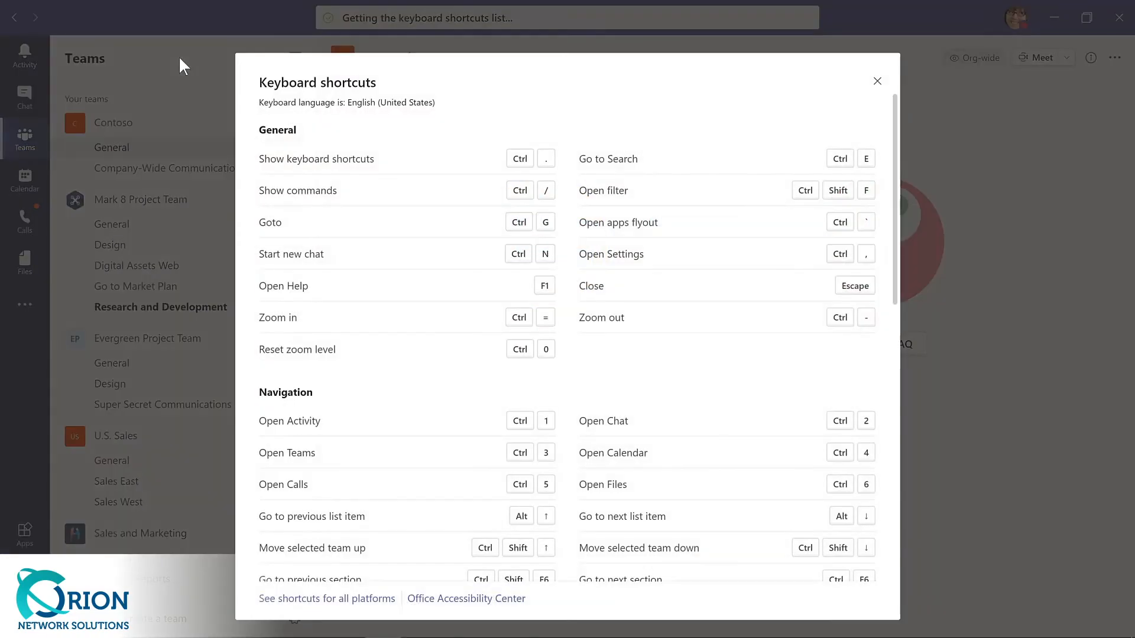
key(Escape)
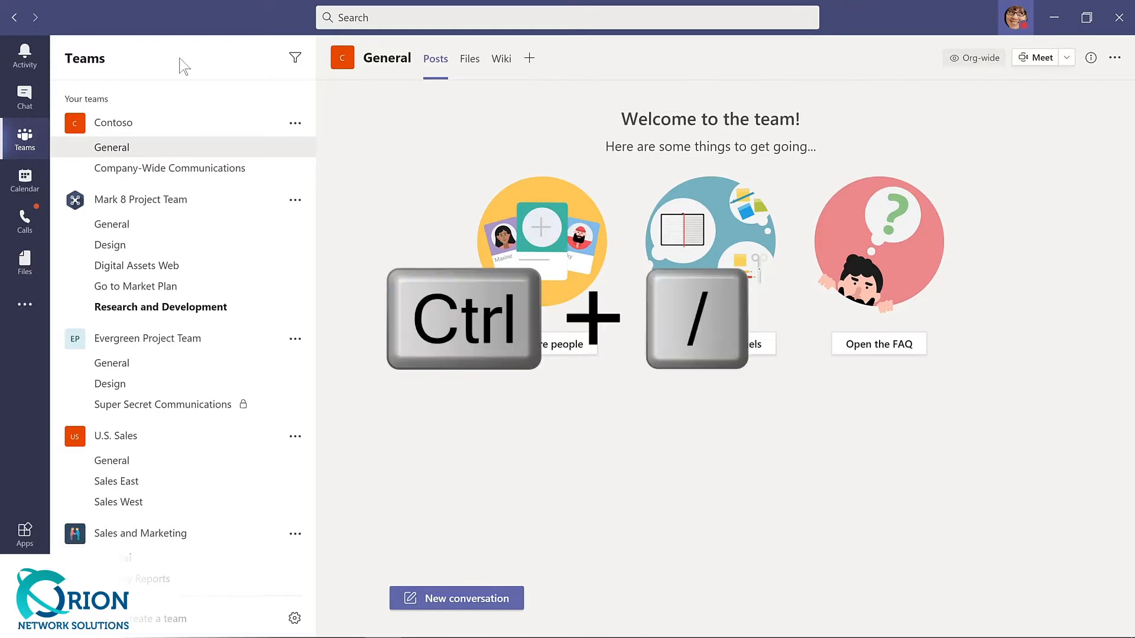
- Bring up the slash command list and run /whatsnew to see the latest features
key(ctrl+slash)
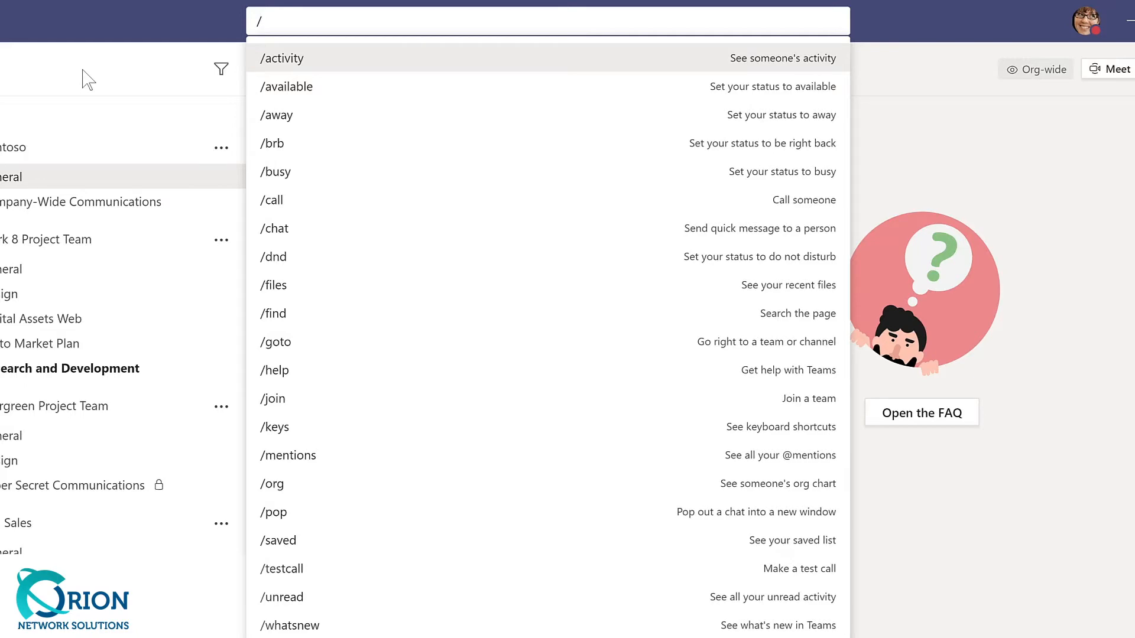
text(whatsnew)
click(296, 55)
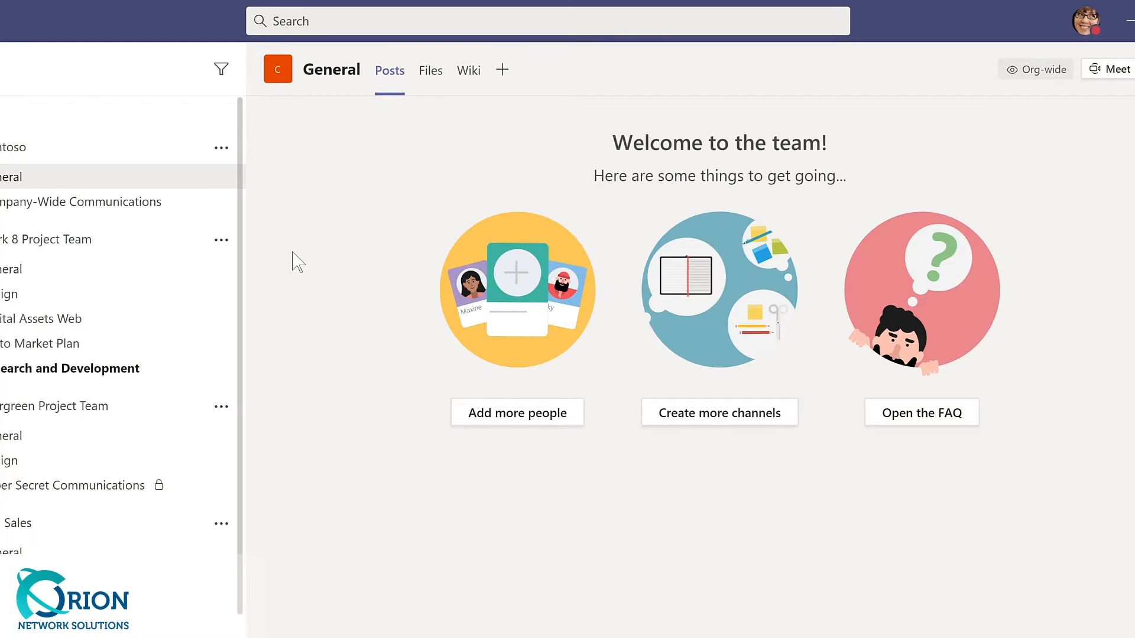
- Use the /files command to open the recent file Usability Testing Priorities.docx
key(ctrl+slash)
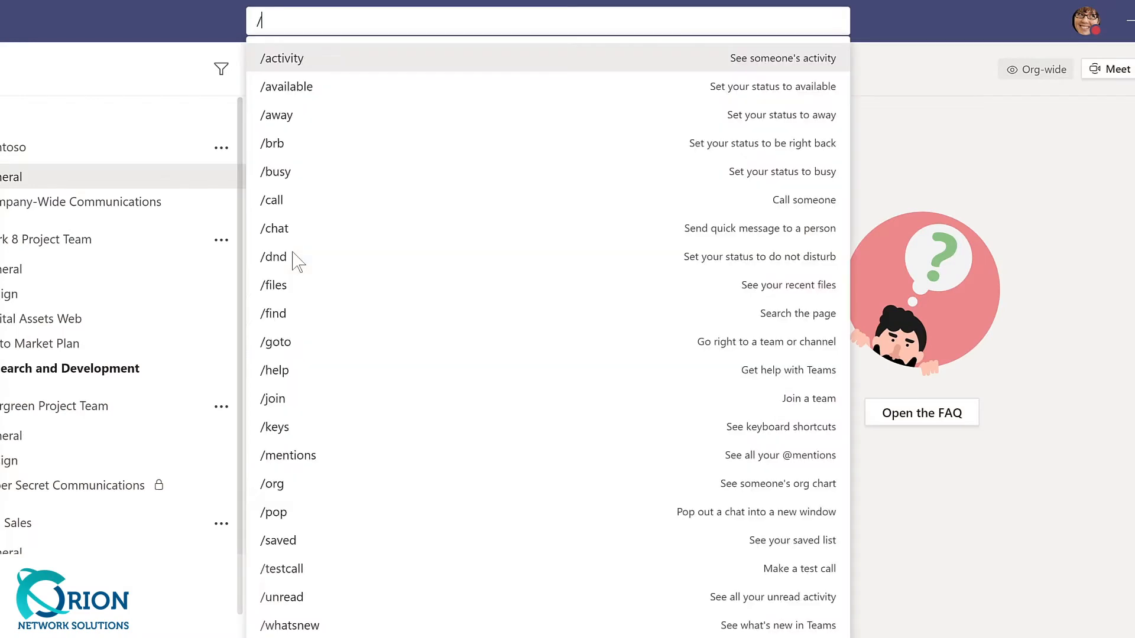
click(288, 286)
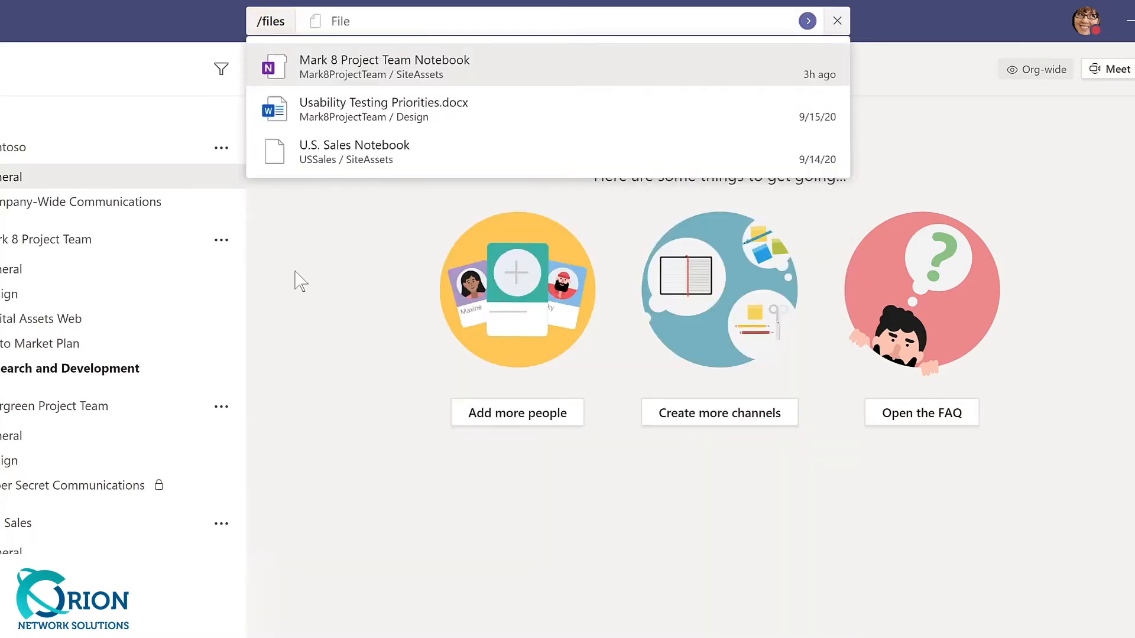
click(368, 115)
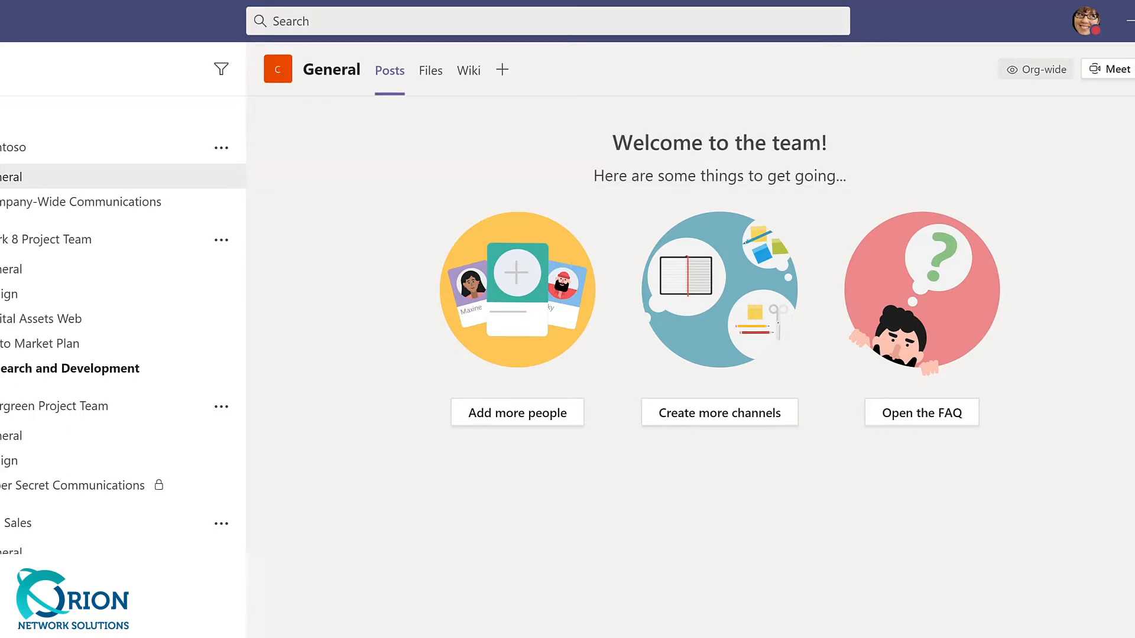
- Set the presence status to available with the /available command
key(ctrl+slash)
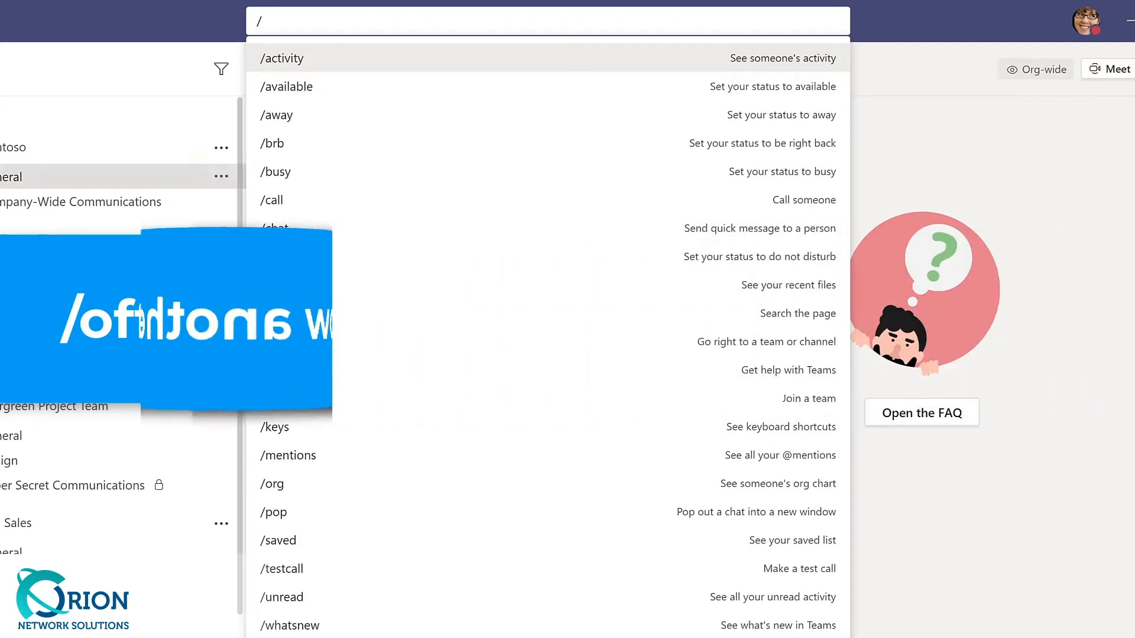
click(295, 92)
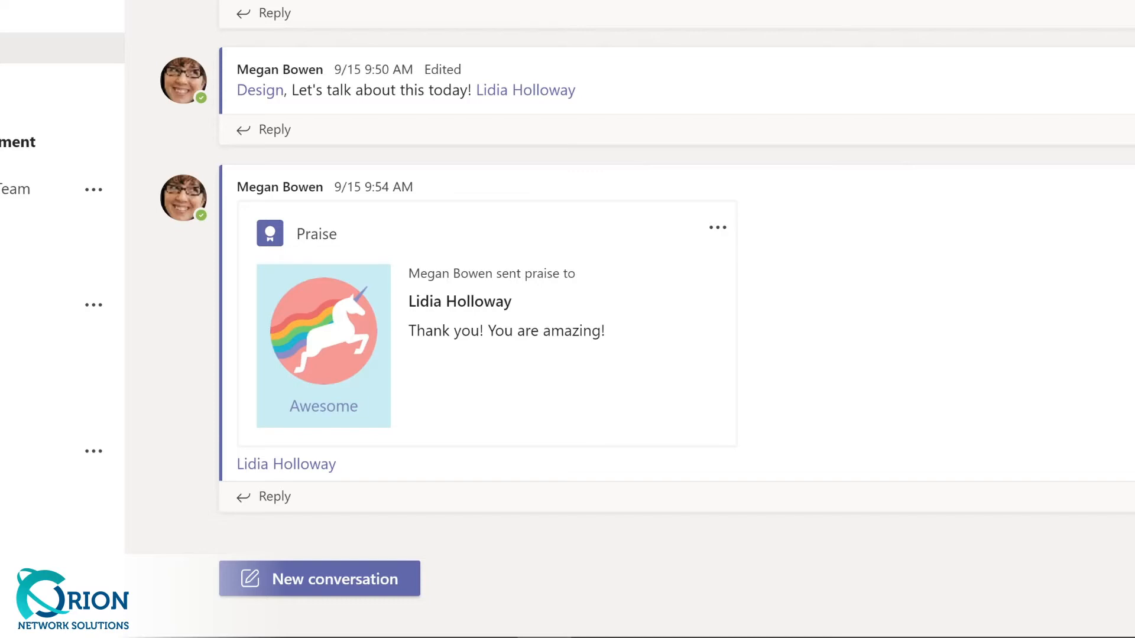
- Post a new Design channel conversation mentioning the first suggested member, followed by ", please share an update on your conversation with the sales team."
click(331, 573)
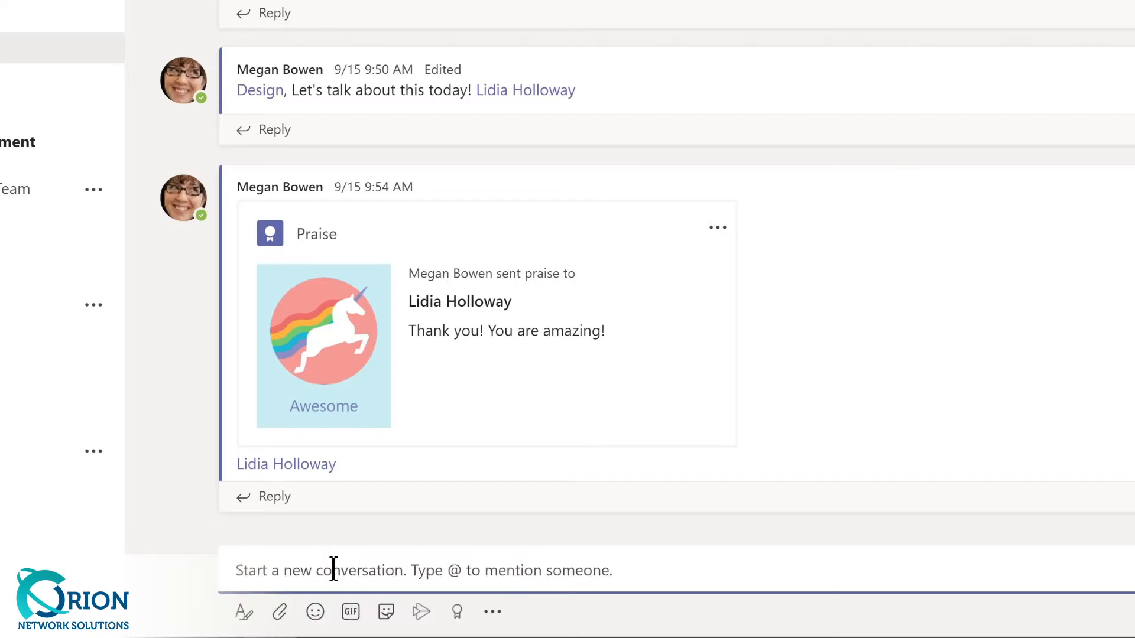
text(@)
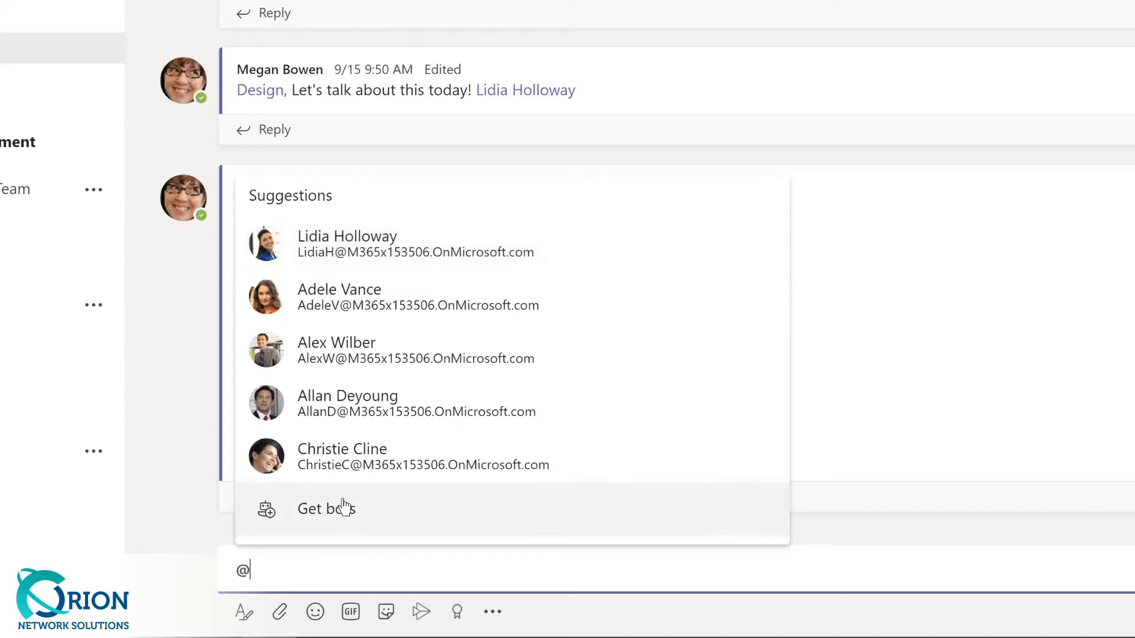
click(338, 256)
text(,)
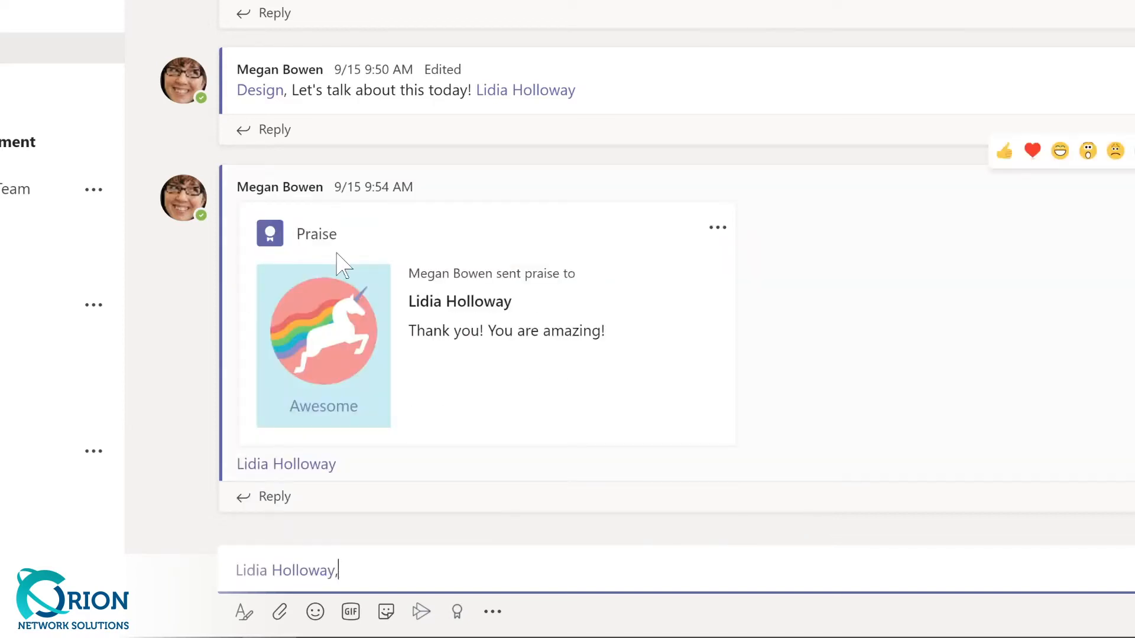
text( please share an update on your conversation with the sales team.)
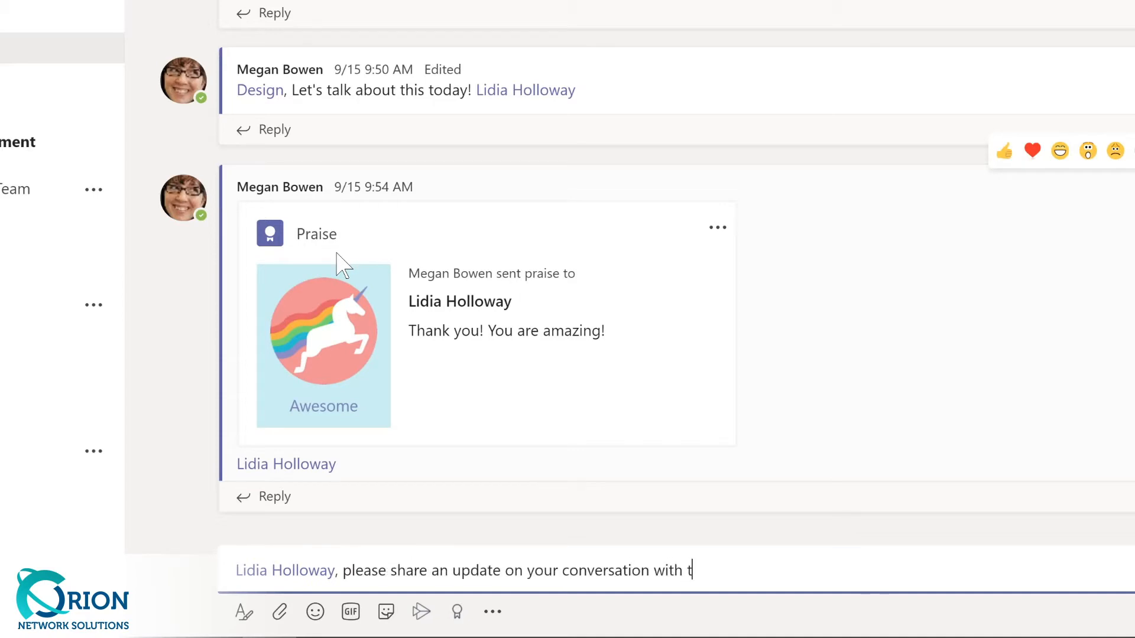
key(Return)
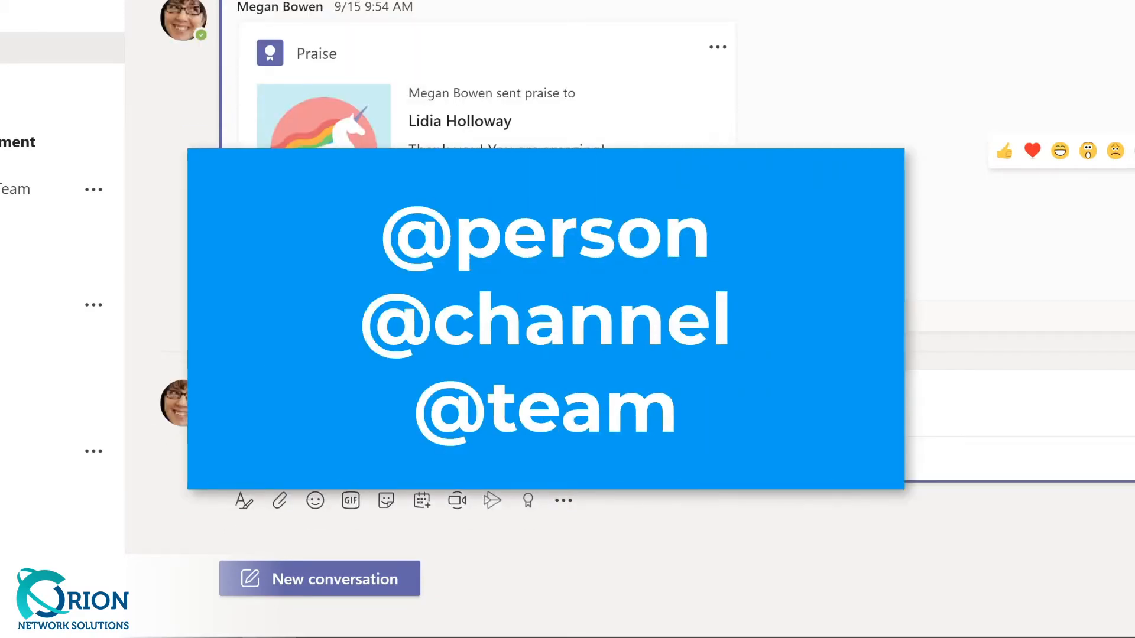
- Post another new conversation that mentions the Design channel, followed by ", I'm so excited about our team retreat tomorrow!"
click(347, 578)
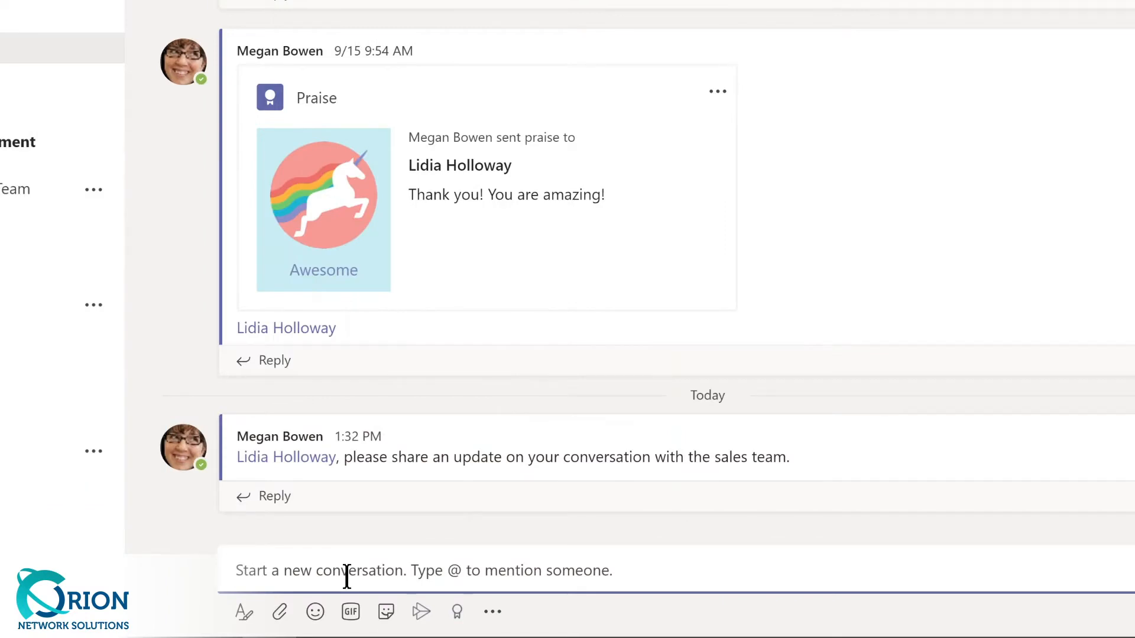
text(@De)
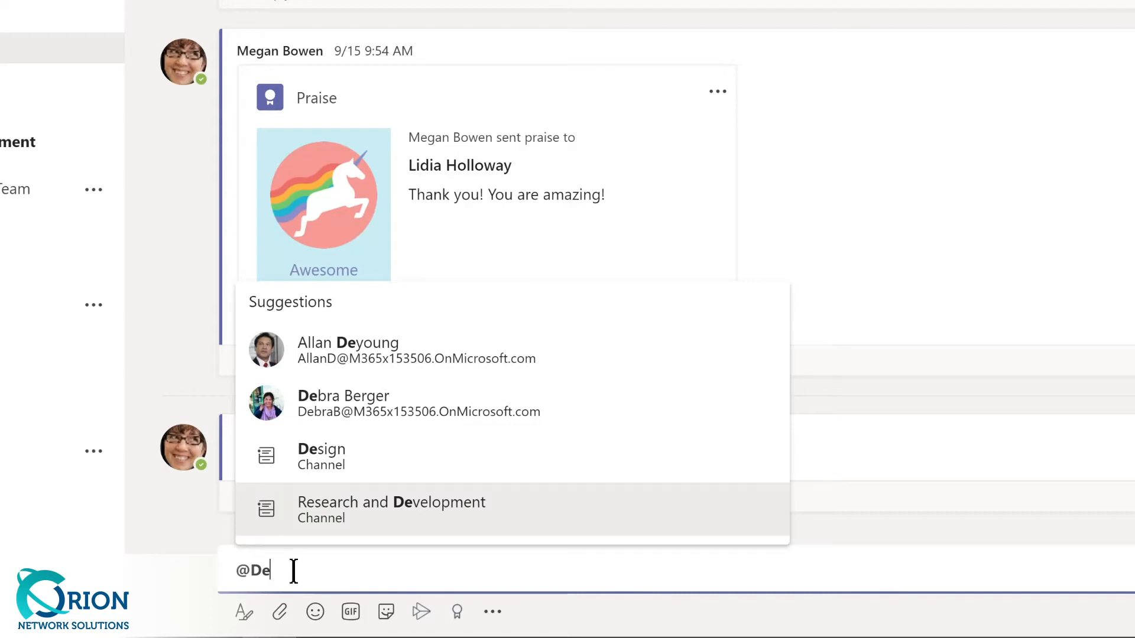
click(322, 456)
text(, I'm so excited about our team retreat tomorrow!)
key(Return)
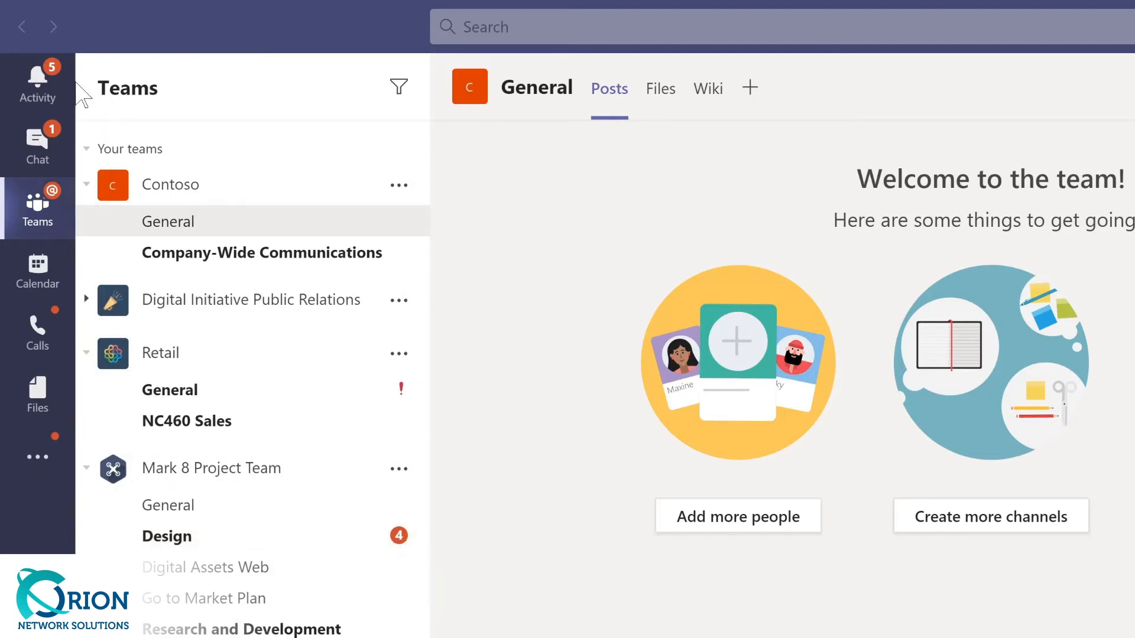
- Open the activity feed and examine the personal and channel mention indicators on today's Design posts
click(40, 83)
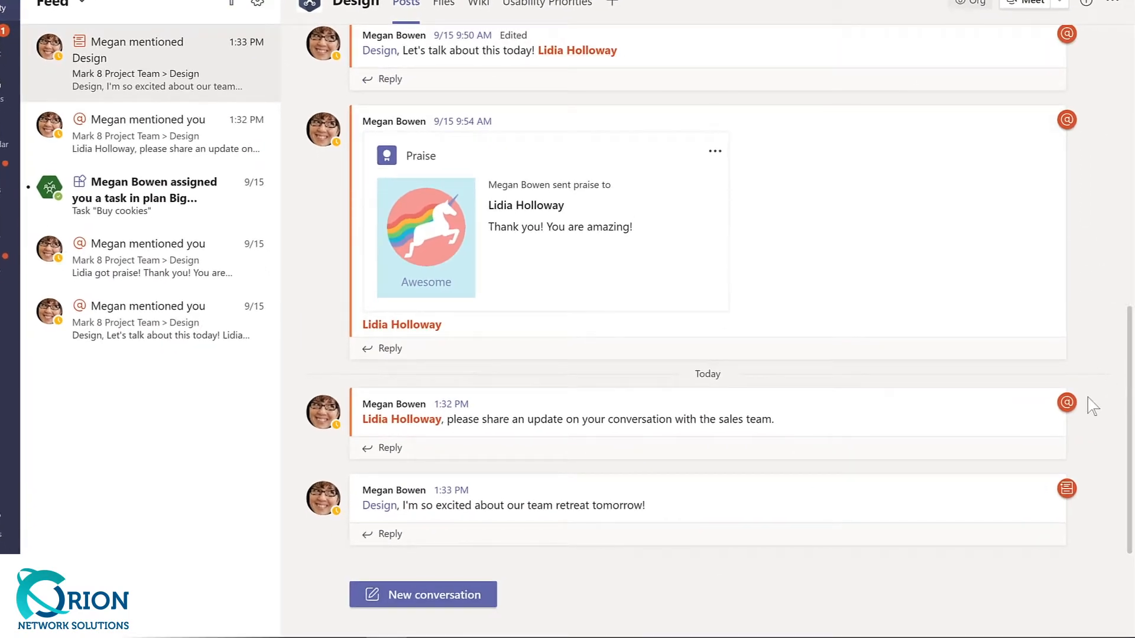
mouse_move(1070, 403)
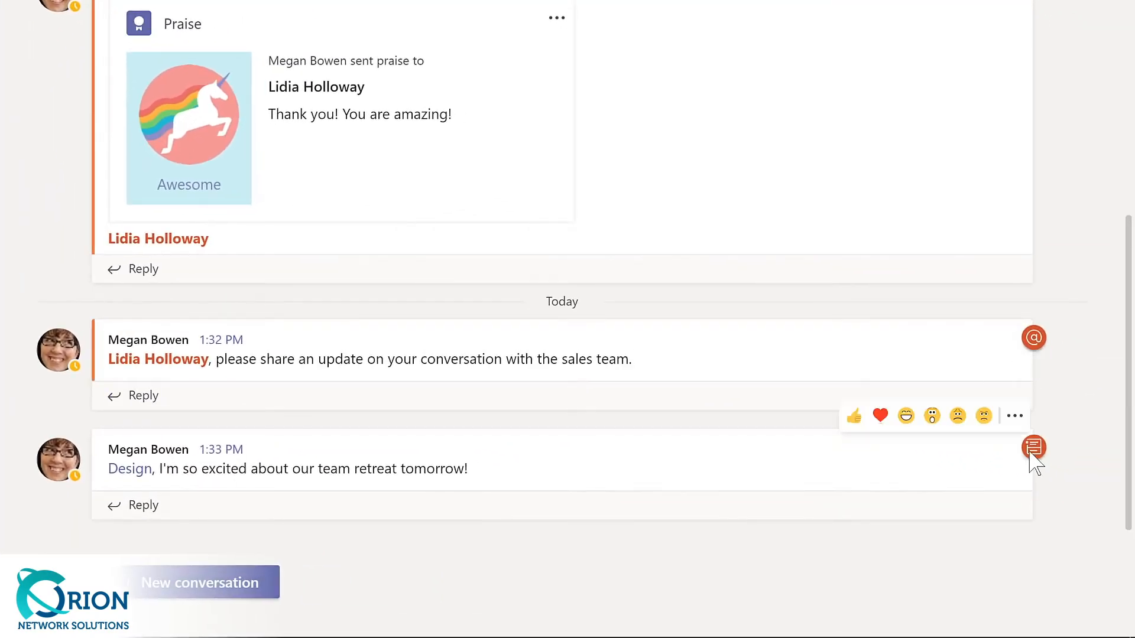
mouse_move(1029, 454)
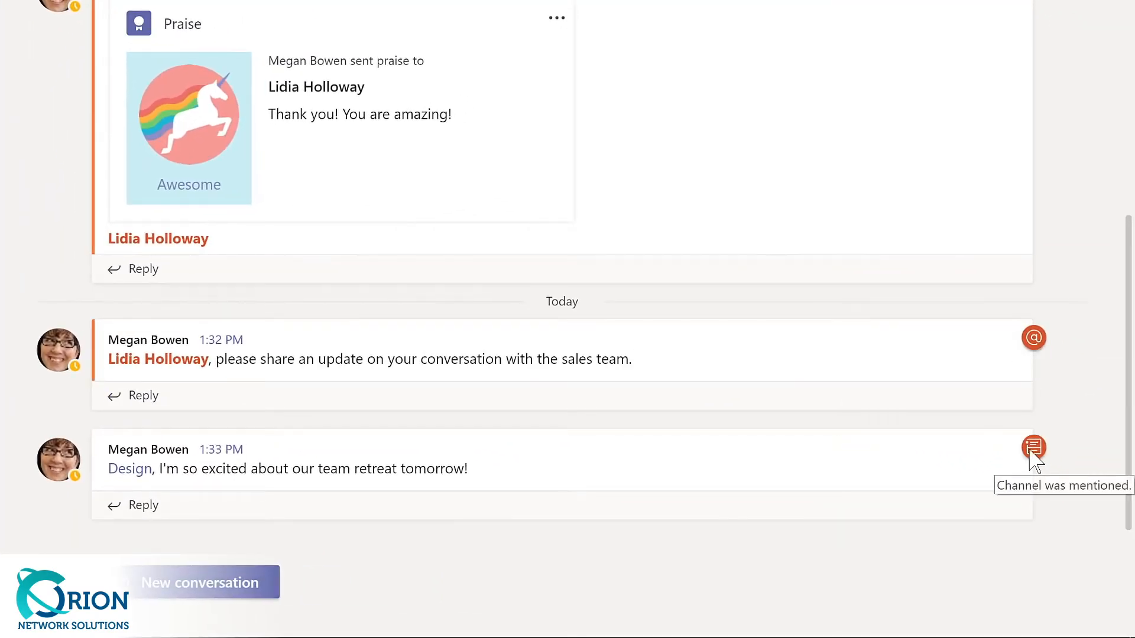
- Reply to the team retreat post with "Yay! I'm looking forward to working with the" and a mention of the Mark 8 Project Team
click(134, 509)
text(Ya)
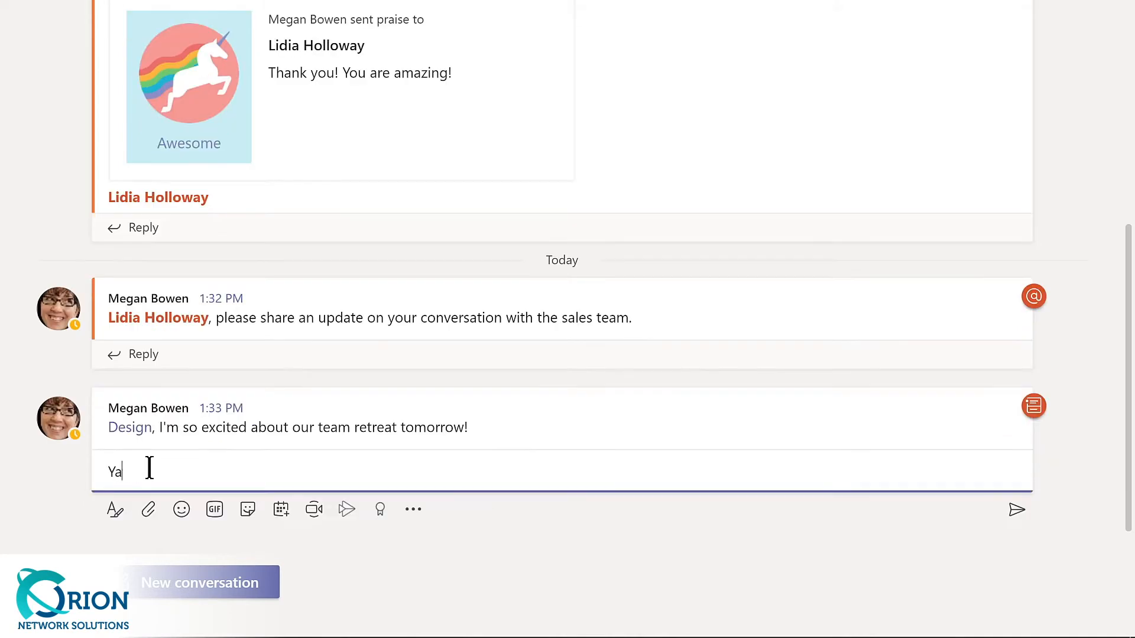
text(y! I'm looking forward to working with the @m)
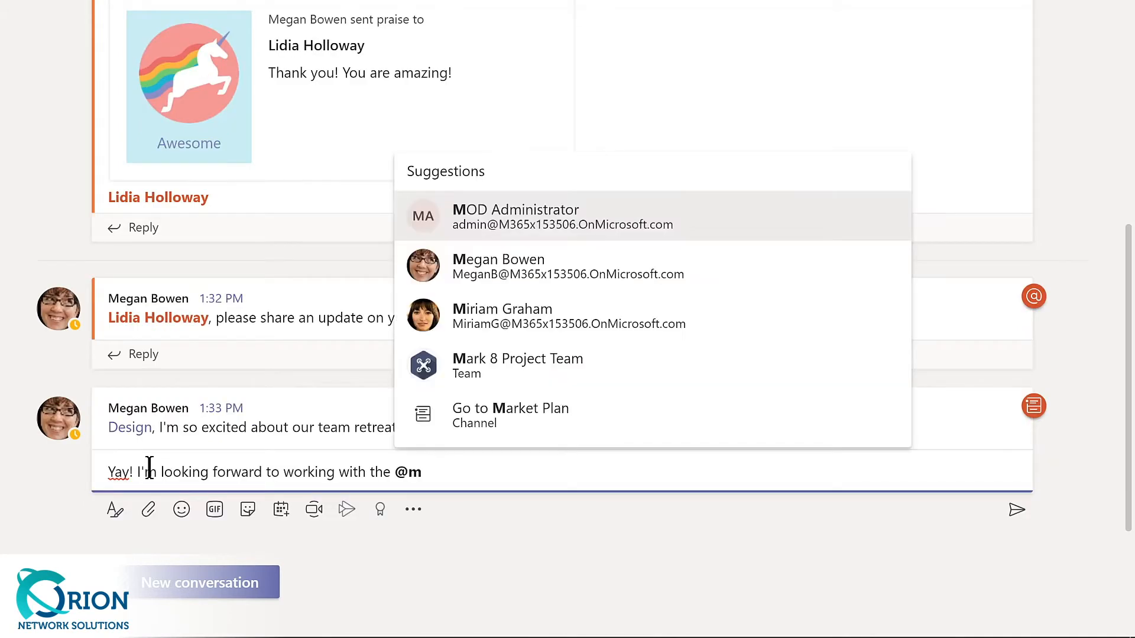
click(518, 364)
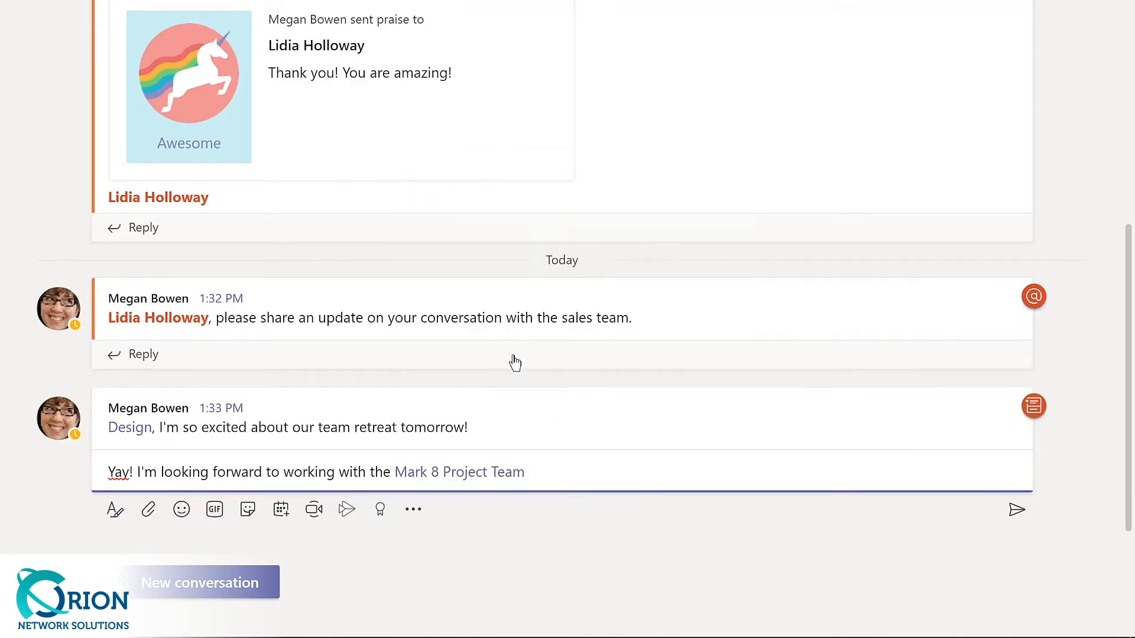
key(Return)
mouse_move(1036, 423)
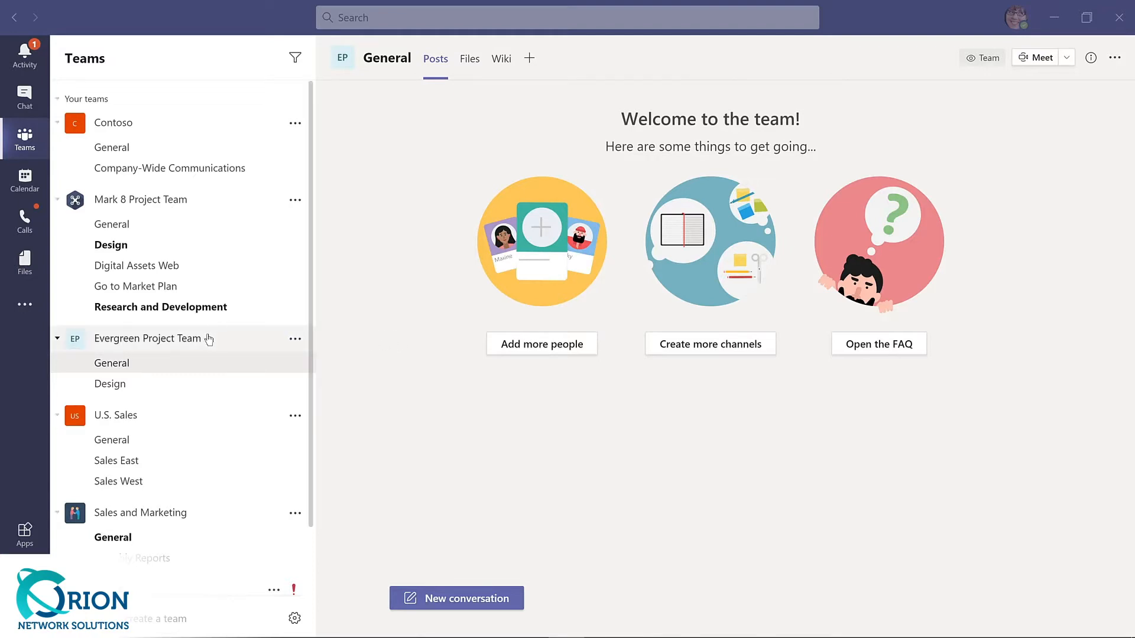
- Rename the Evergreen Project Team to "Evergreen LMS Project Team"
click(294, 342)
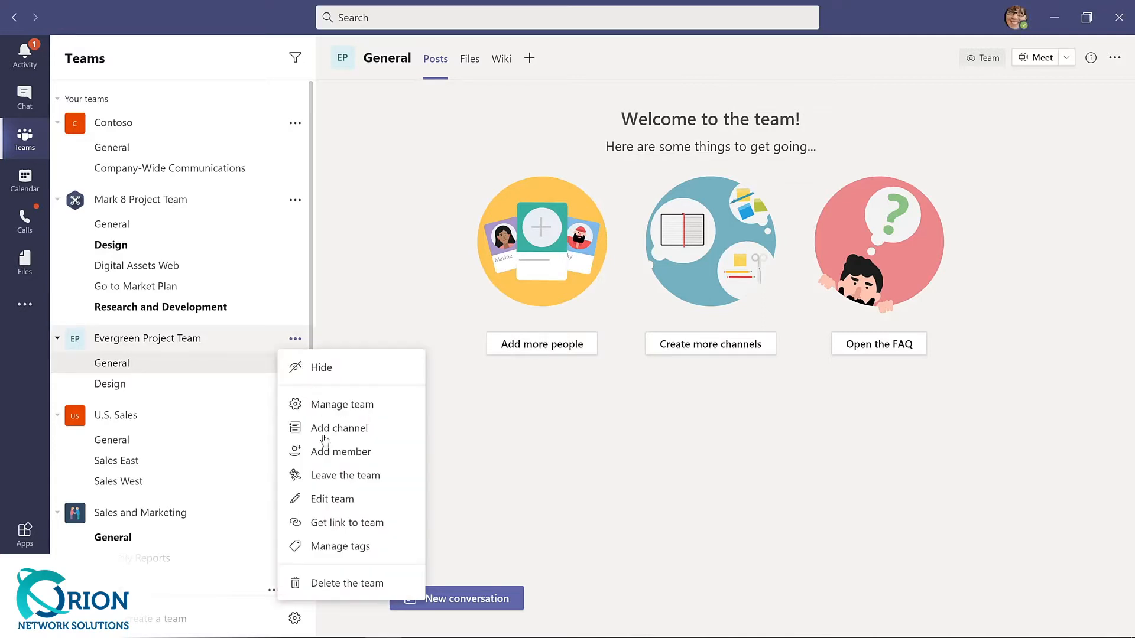
click(321, 502)
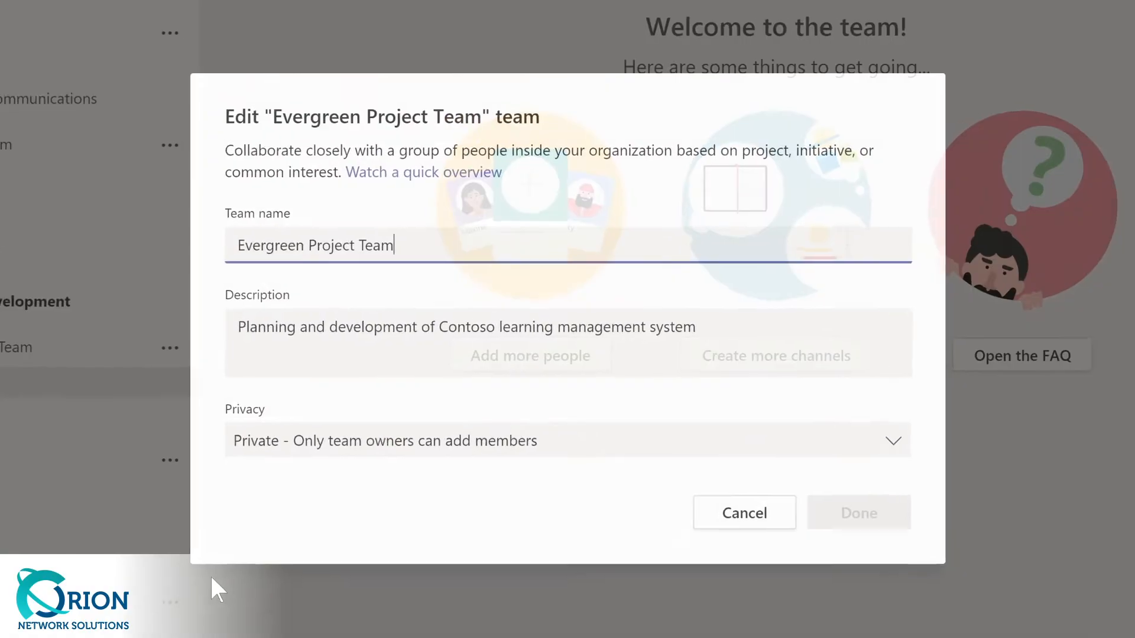
click(391, 267)
text(LMS Project Team)
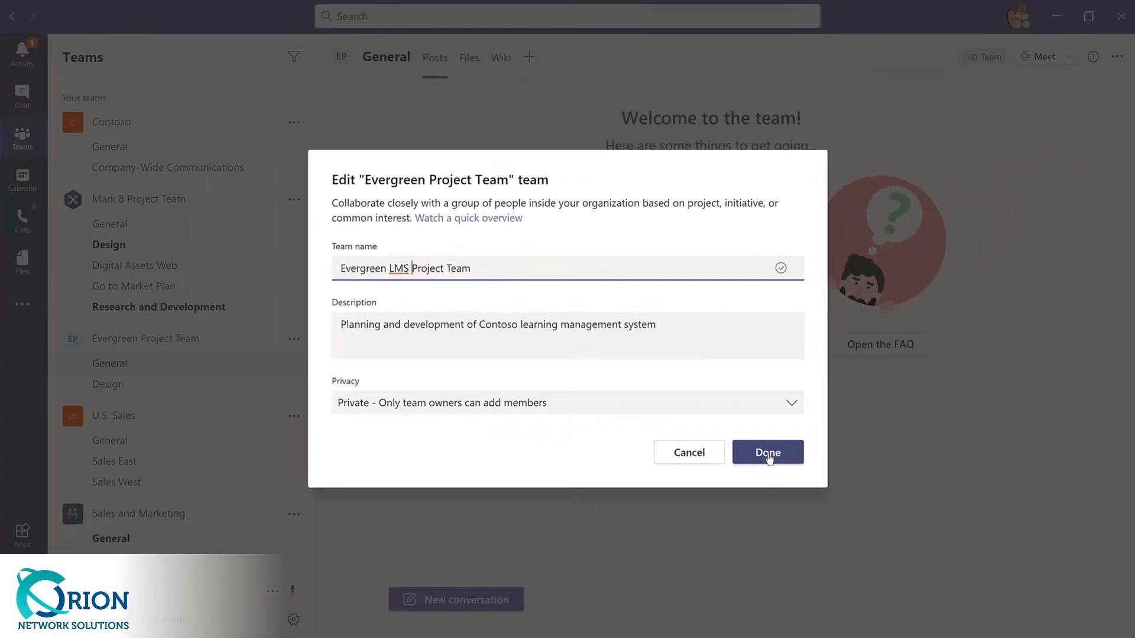
click(830, 499)
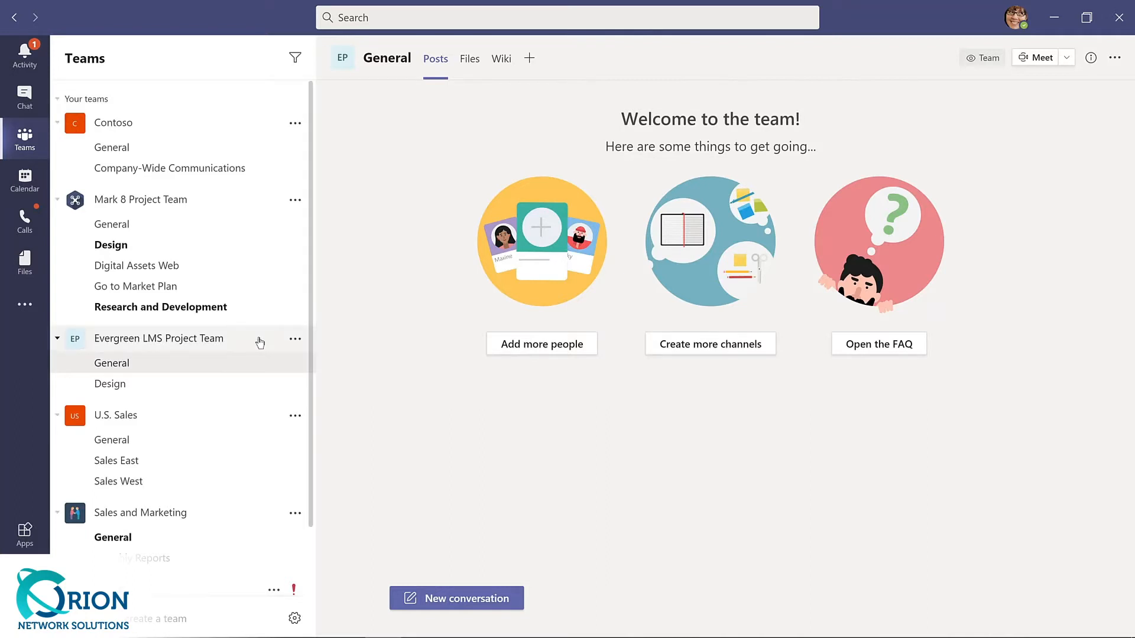
- Open management of the Evergreen LMS Project Team and add the suggested Product Manager to it
click(295, 339)
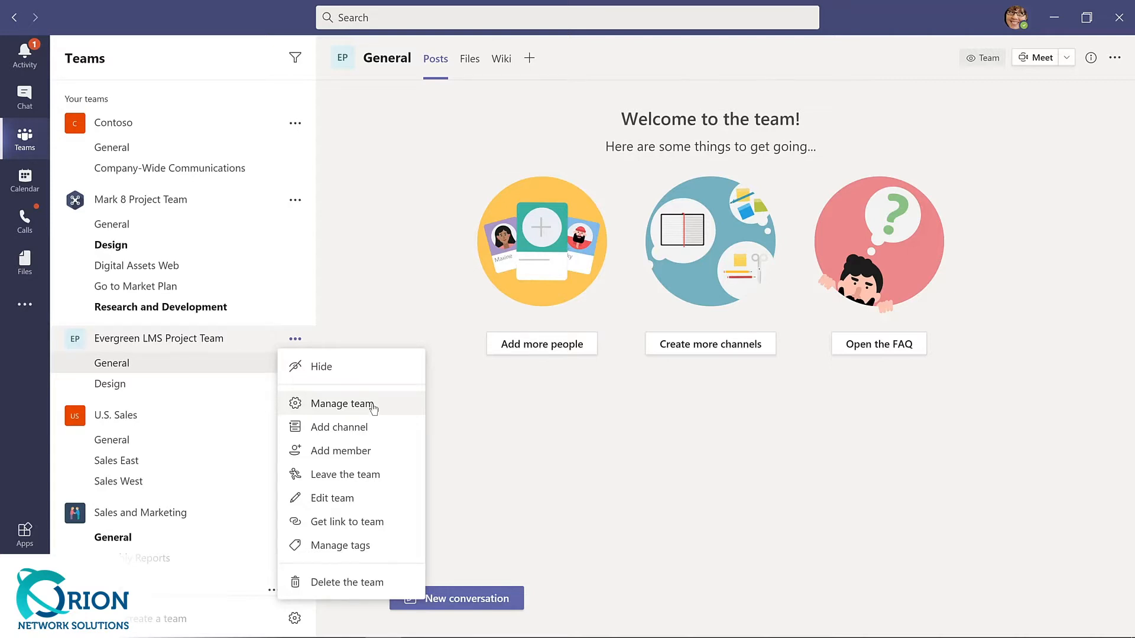
click(373, 407)
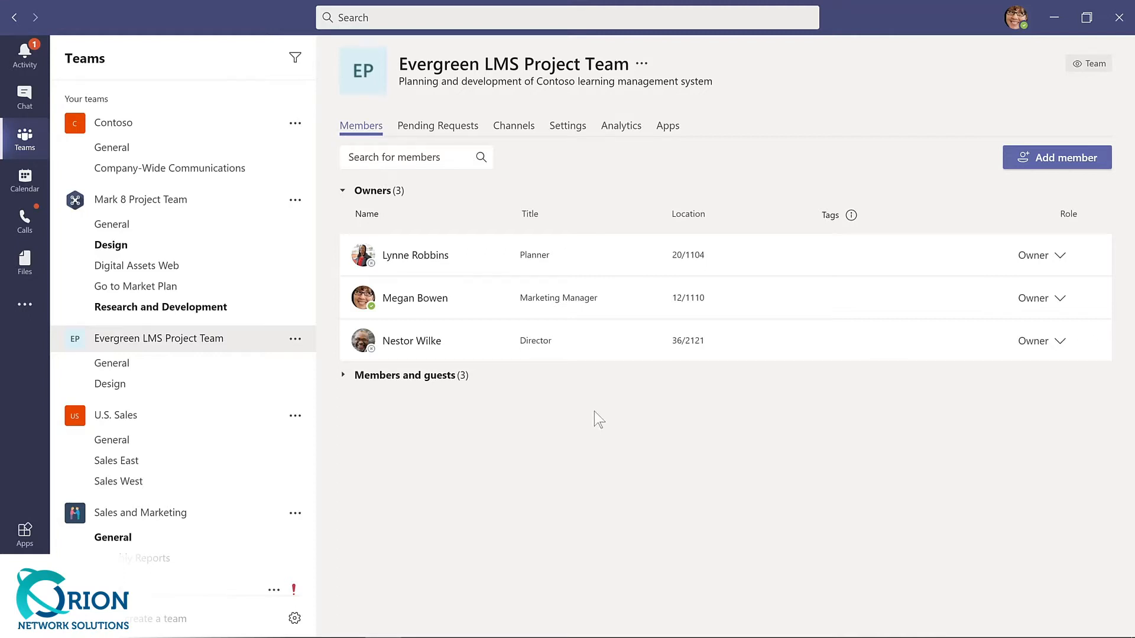
click(1022, 158)
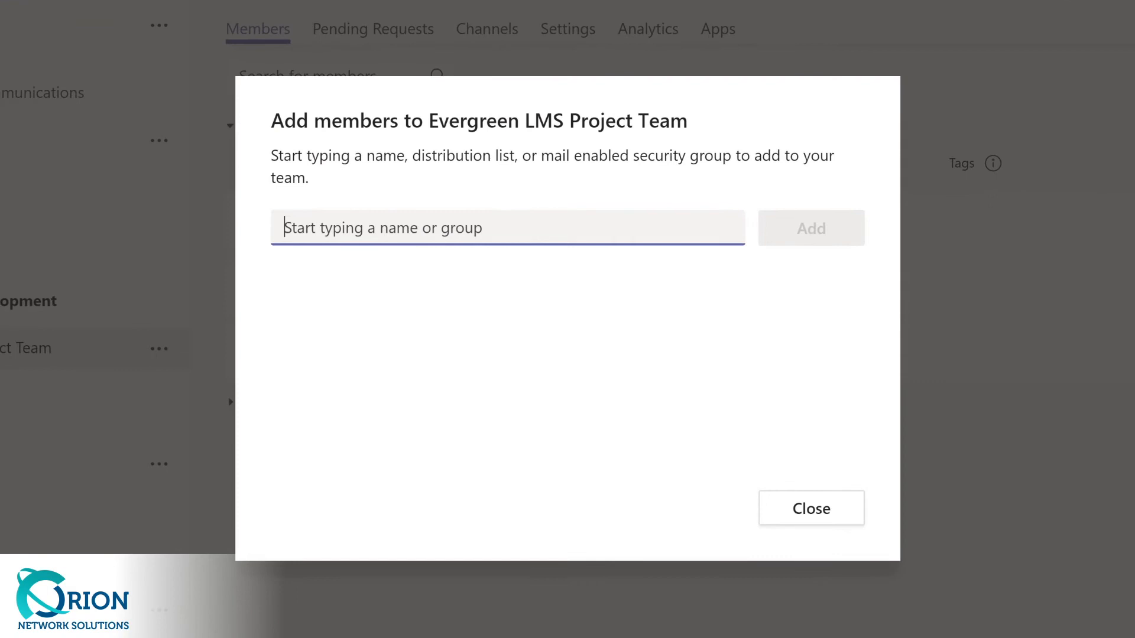
text(lid)
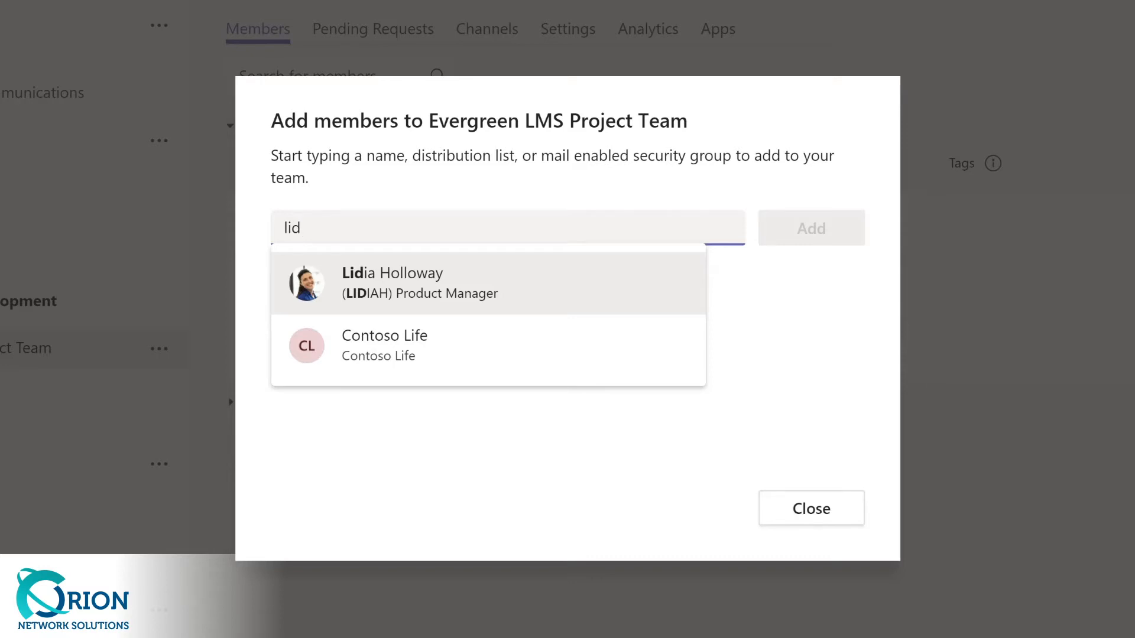
click(415, 281)
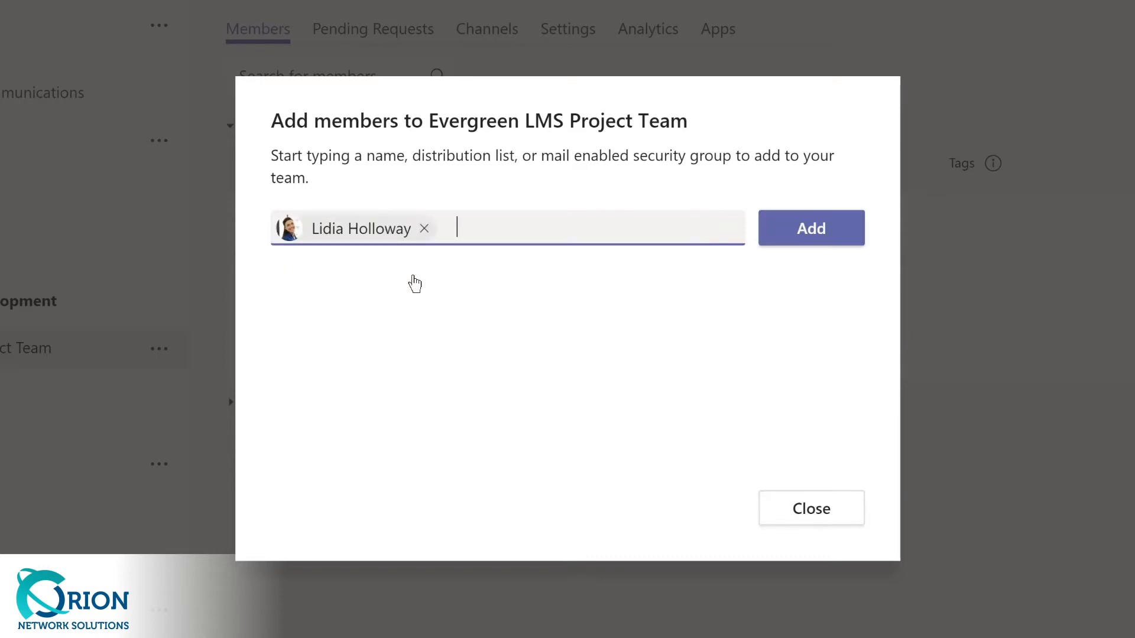
click(799, 233)
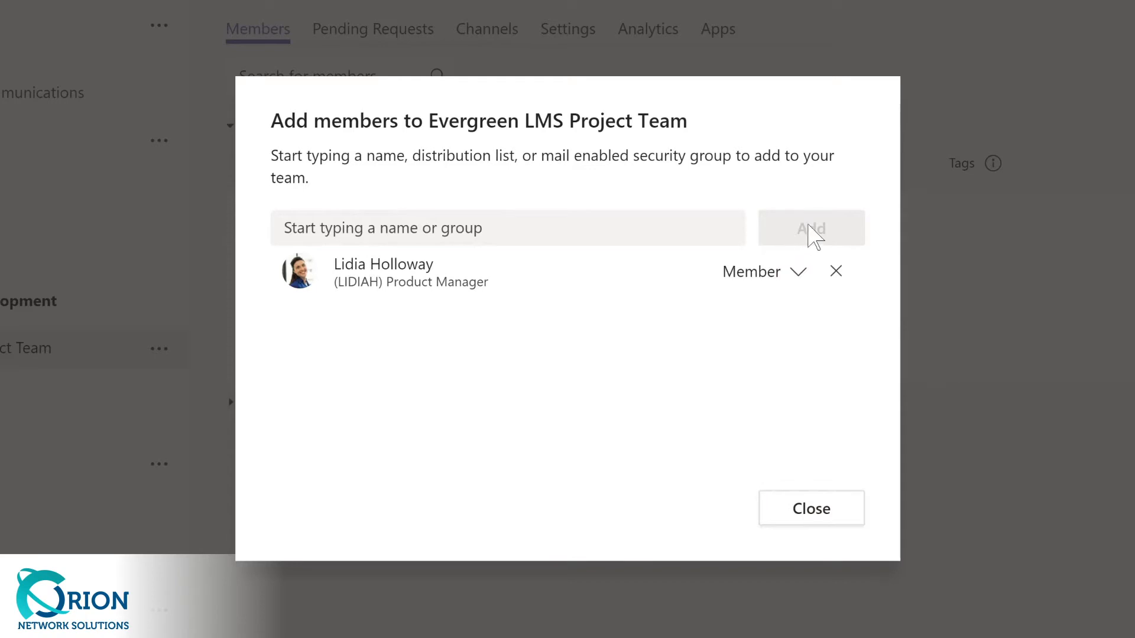
- Change the added Product Manager's role to Owner and finish adding members
click(797, 273)
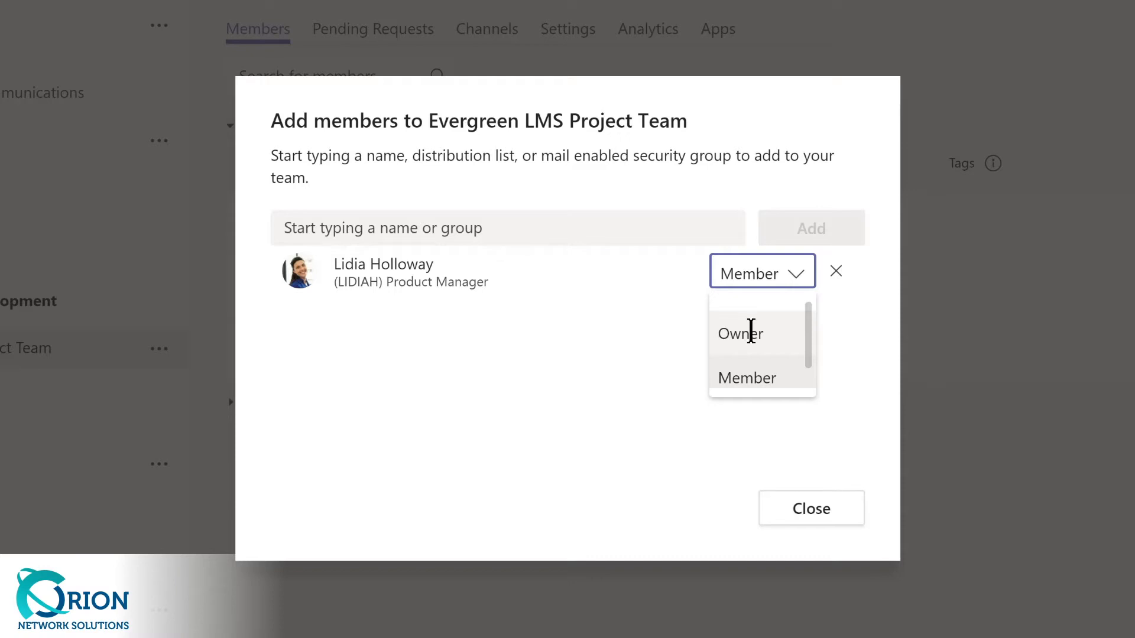
click(751, 331)
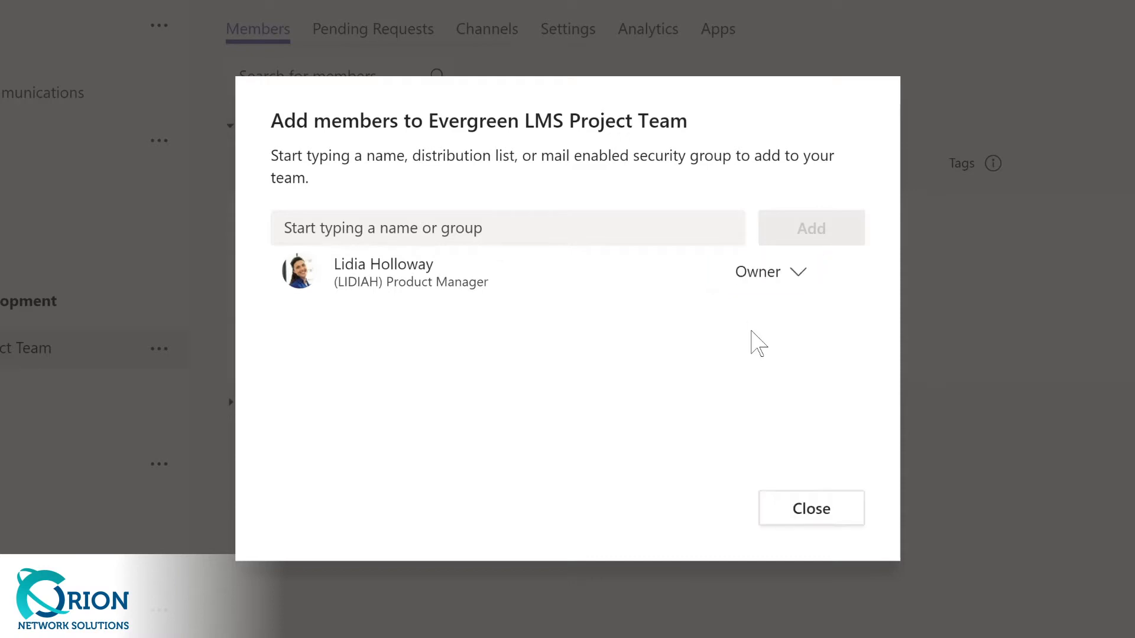
click(810, 510)
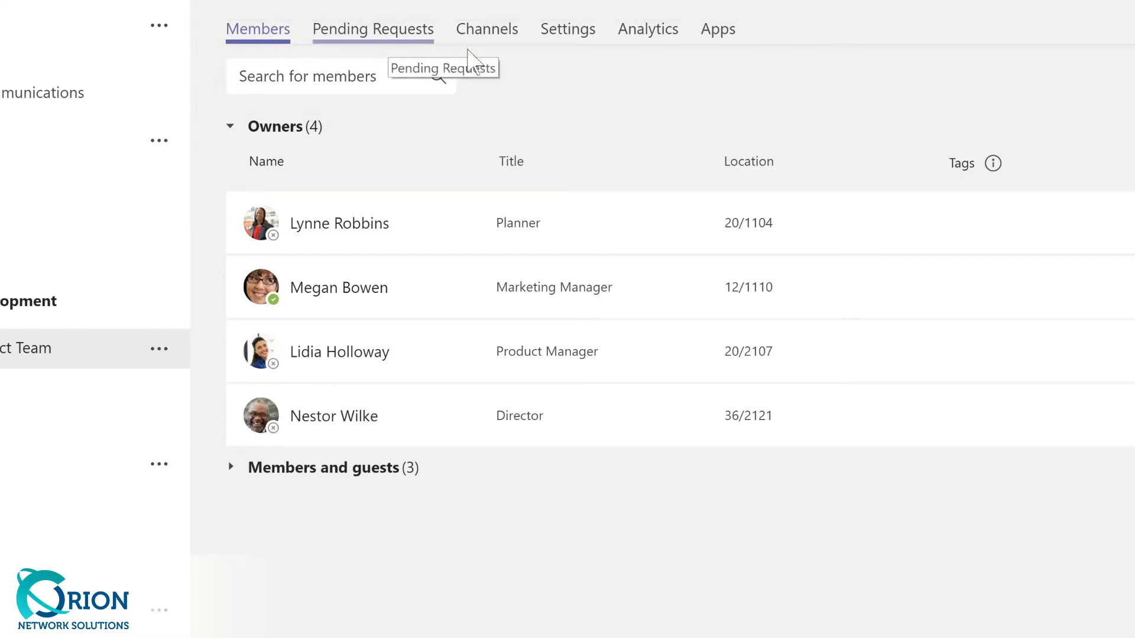
- Check the team's channels, and in its settings upload and save the round green forest image as the team picture
click(485, 33)
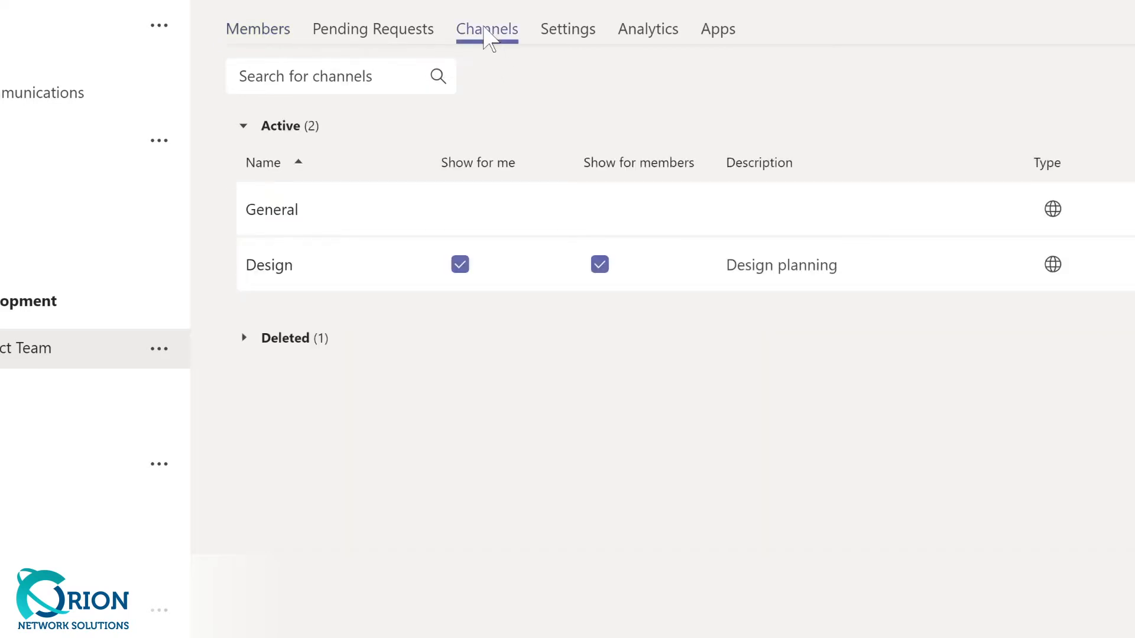
click(562, 33)
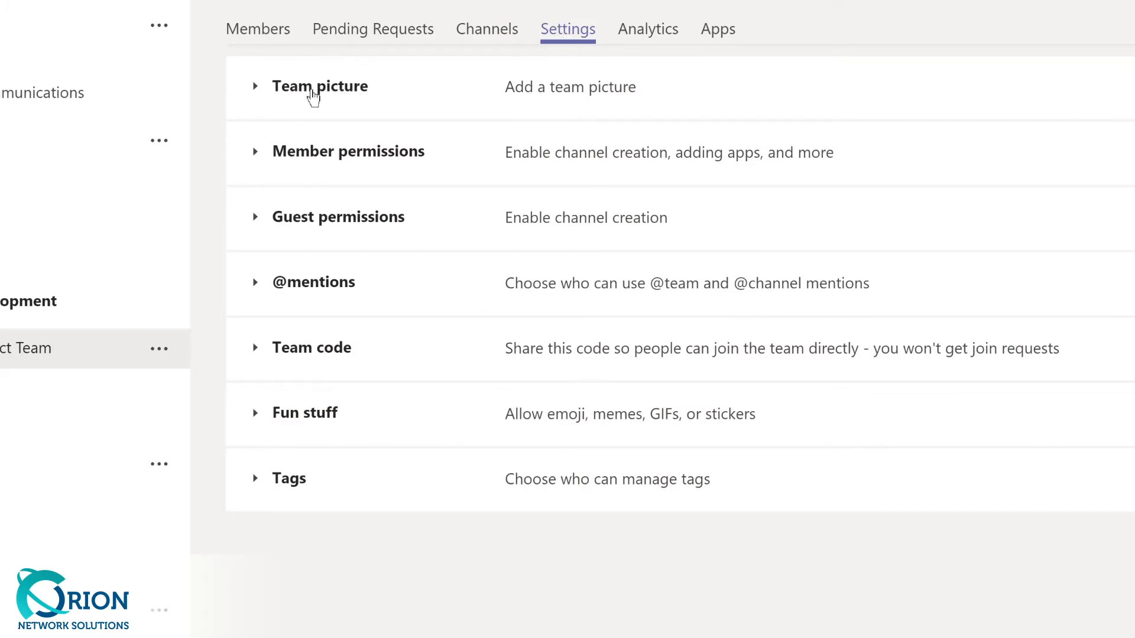
click(313, 97)
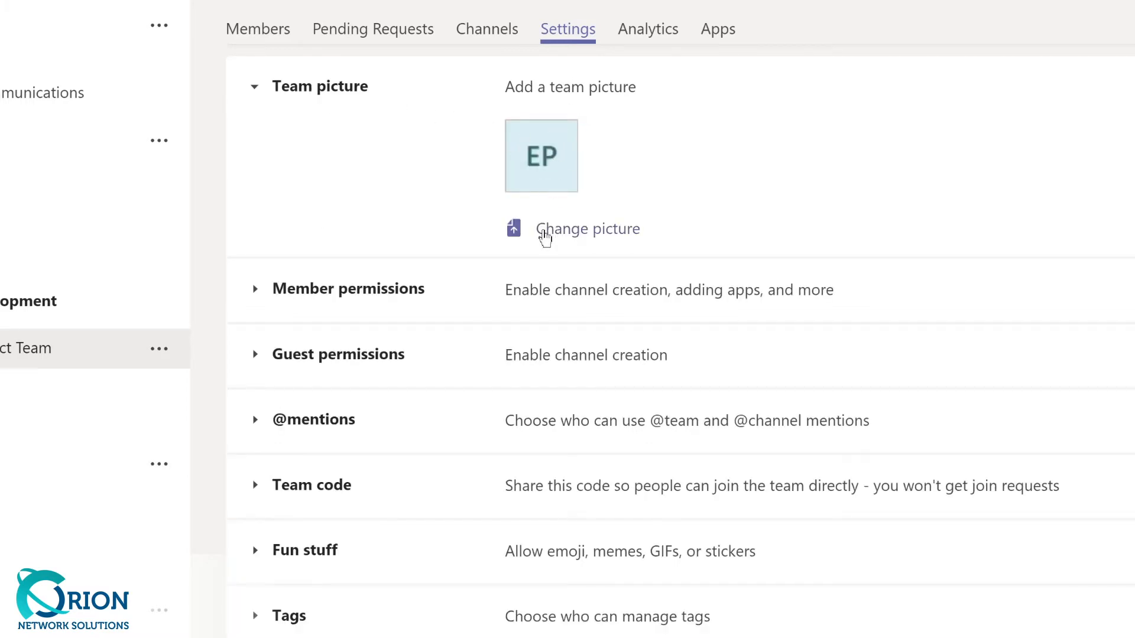
click(543, 236)
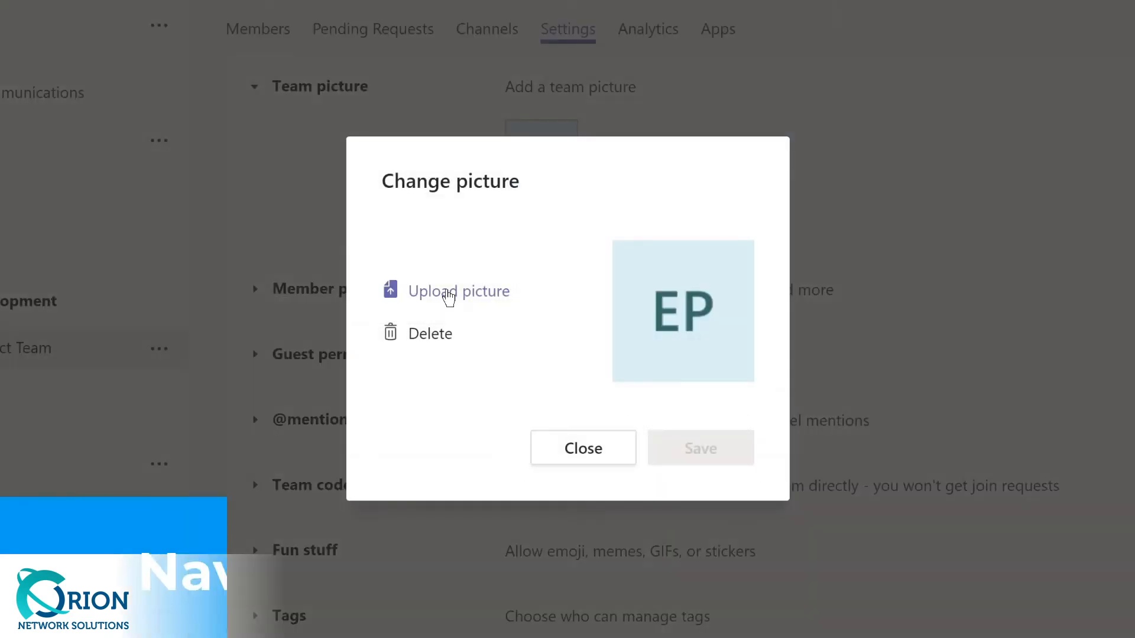
click(449, 294)
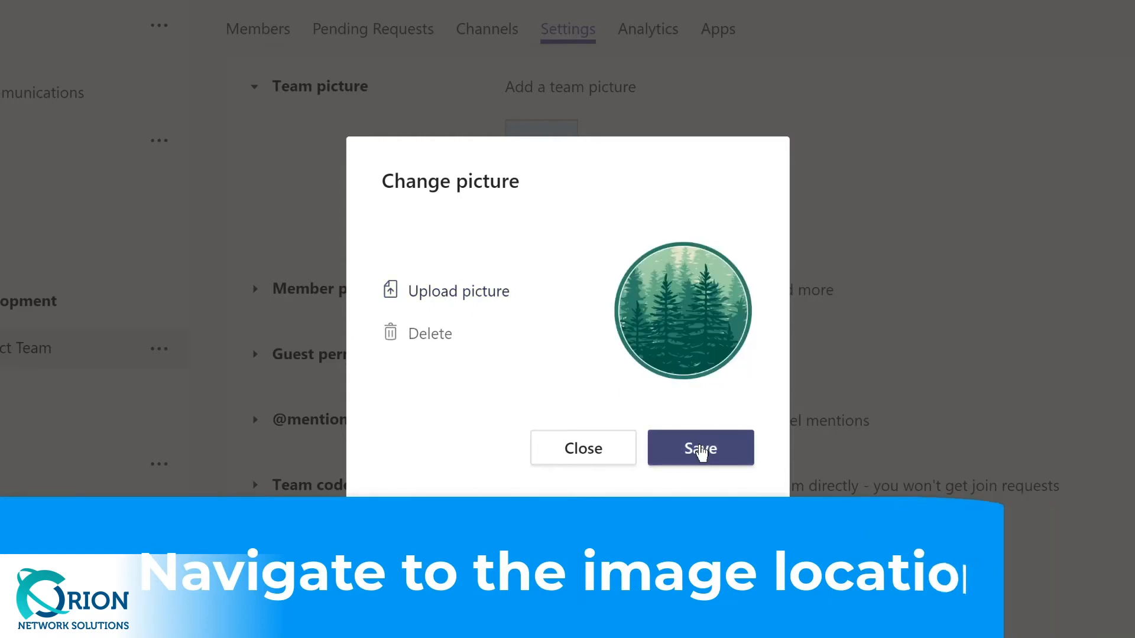
click(700, 450)
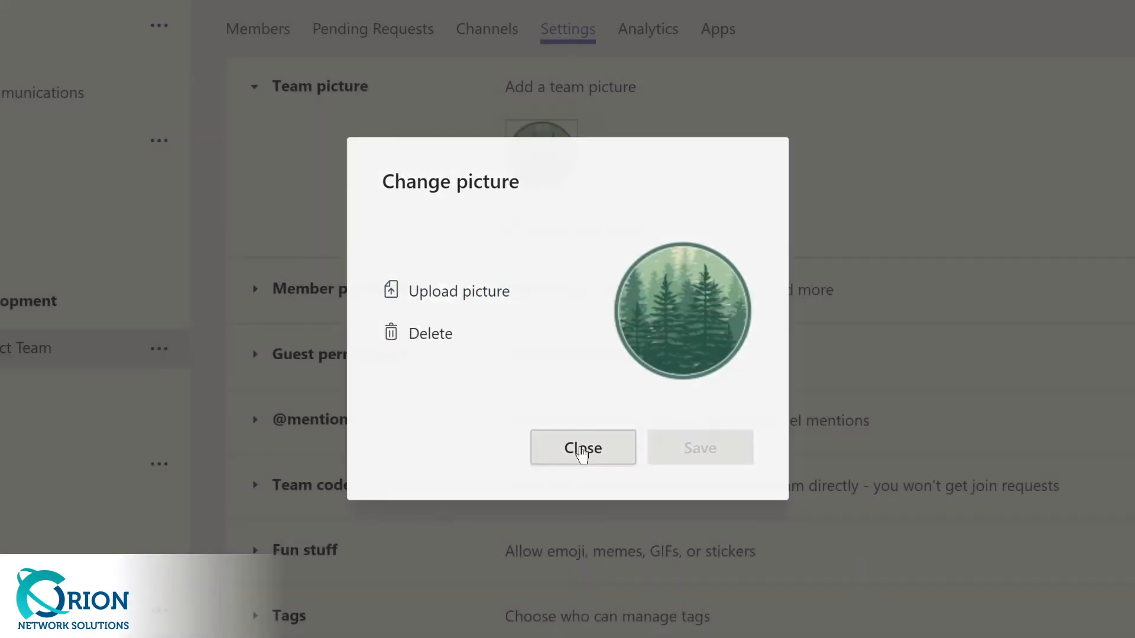
click(581, 450)
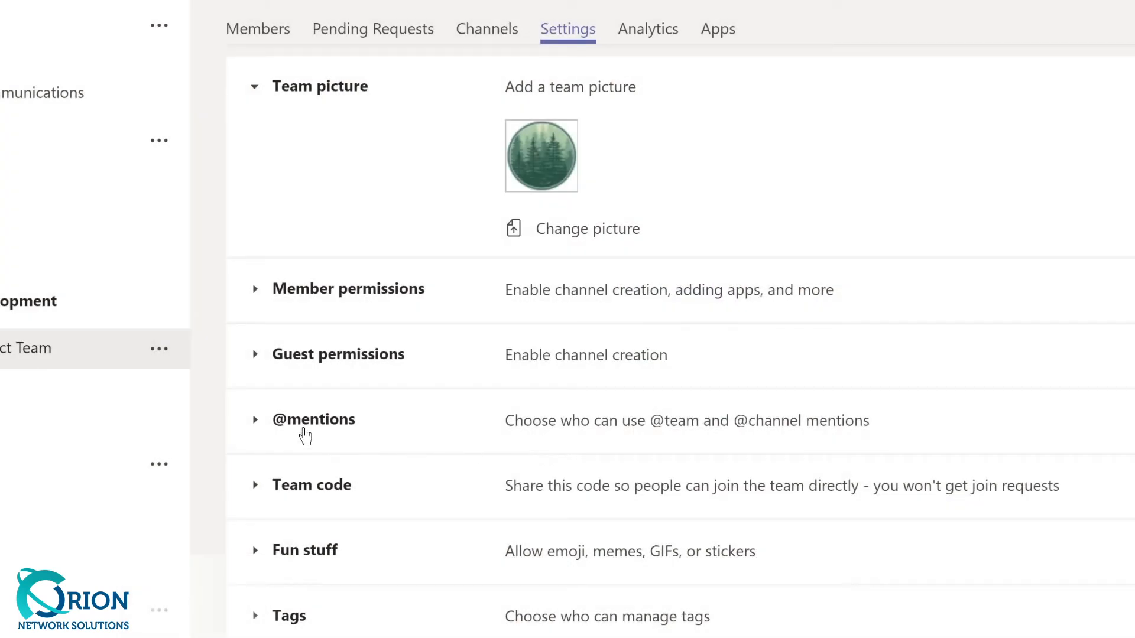
click(304, 423)
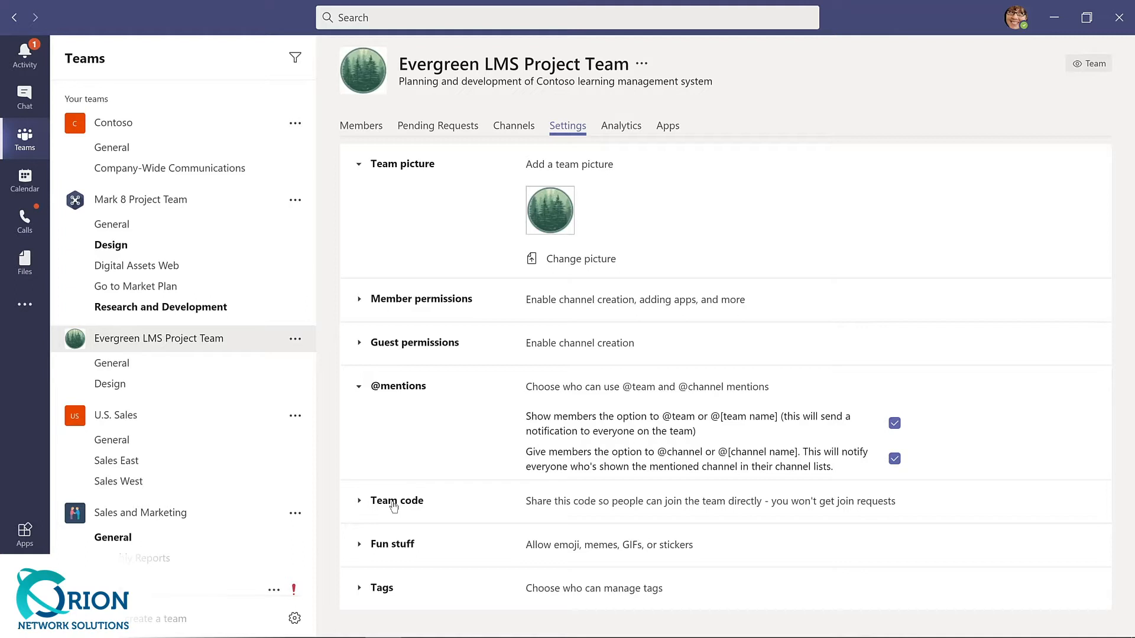
click(399, 546)
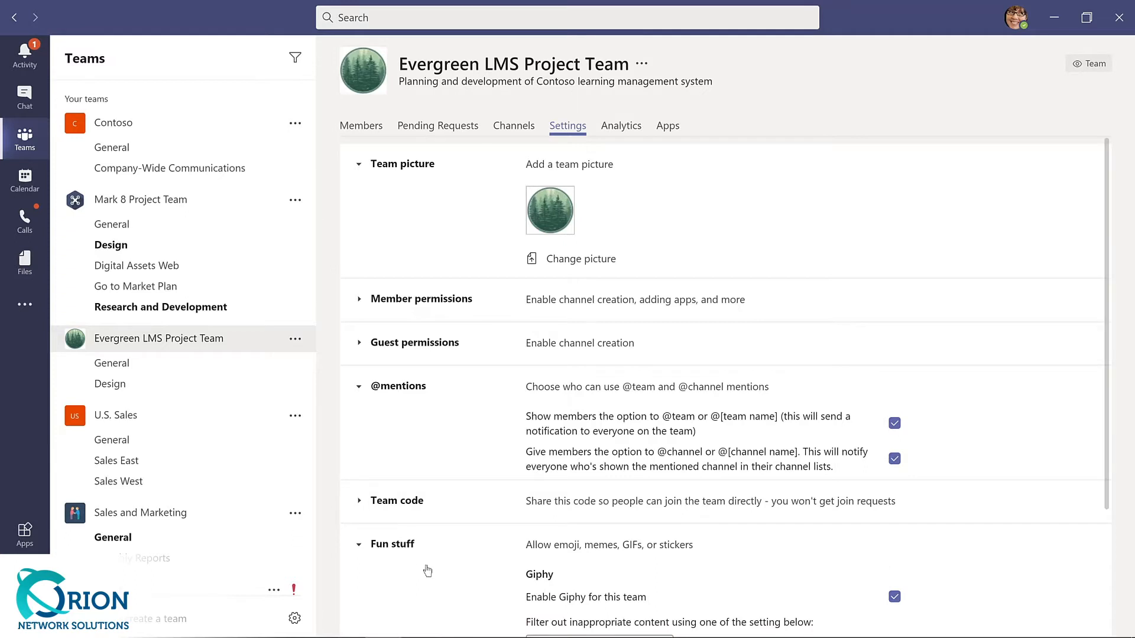
scroll(428, 570, down, 2)
scroll(430, 569, down, 3)
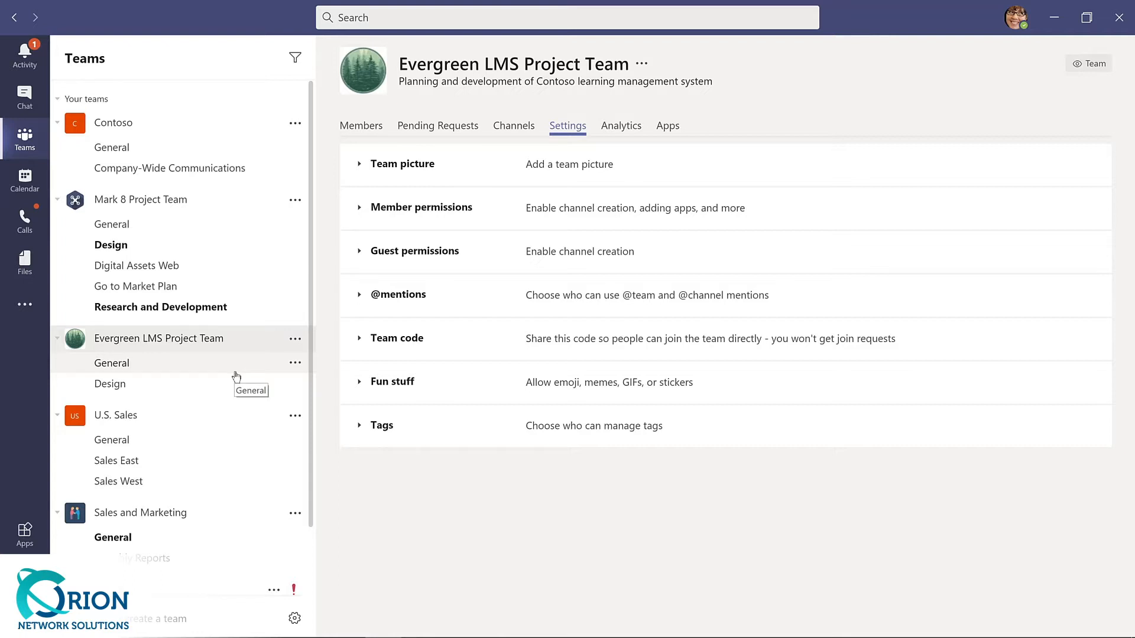
- Hide the Retail team from the team list
scroll(273, 507, down, 2)
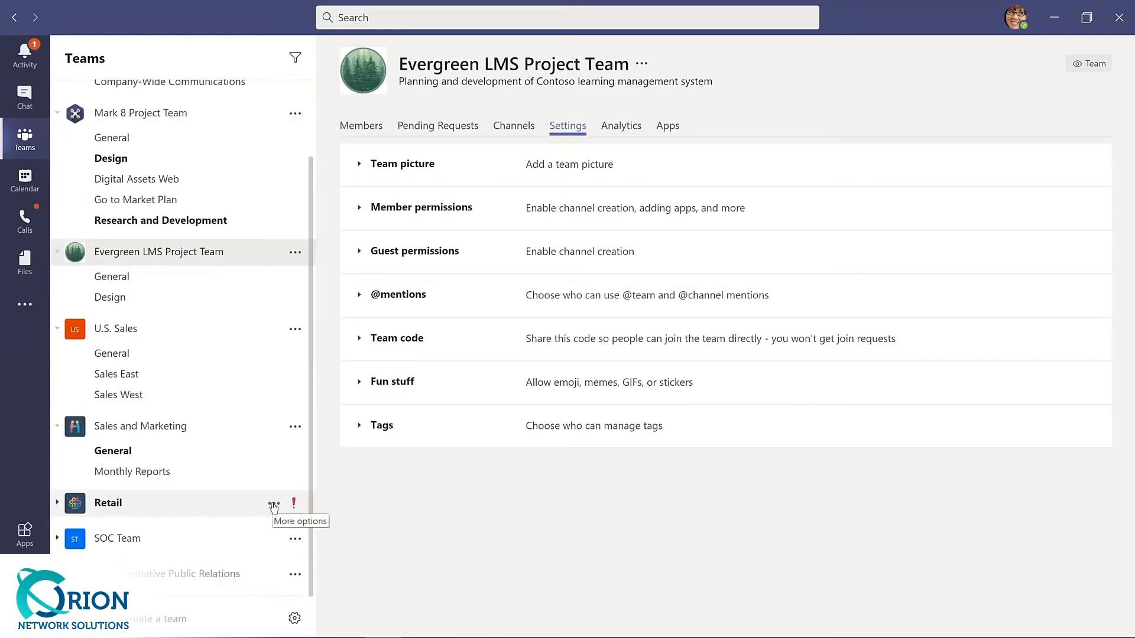
click(273, 506)
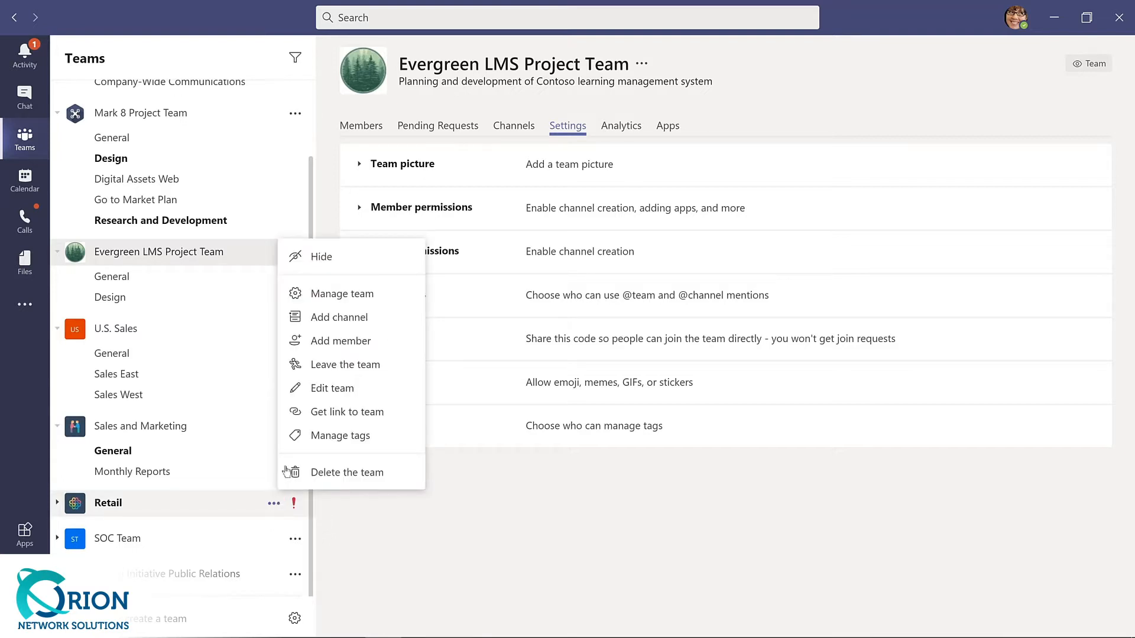
click(320, 257)
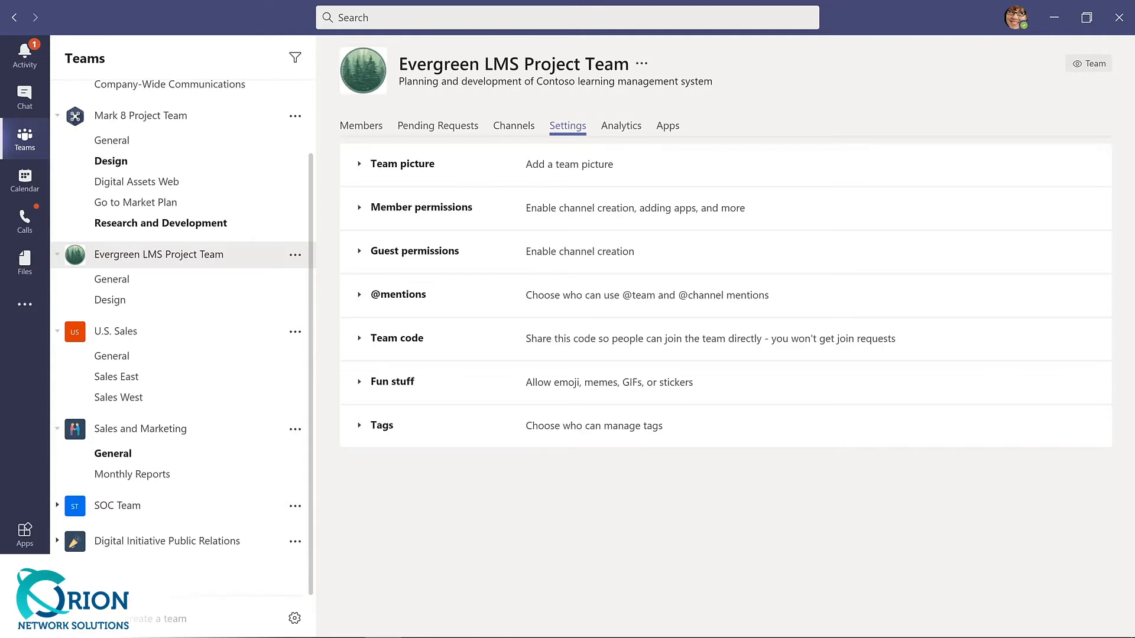
- Expand the hidden teams and show the Retail team in the team list again
click(91, 585)
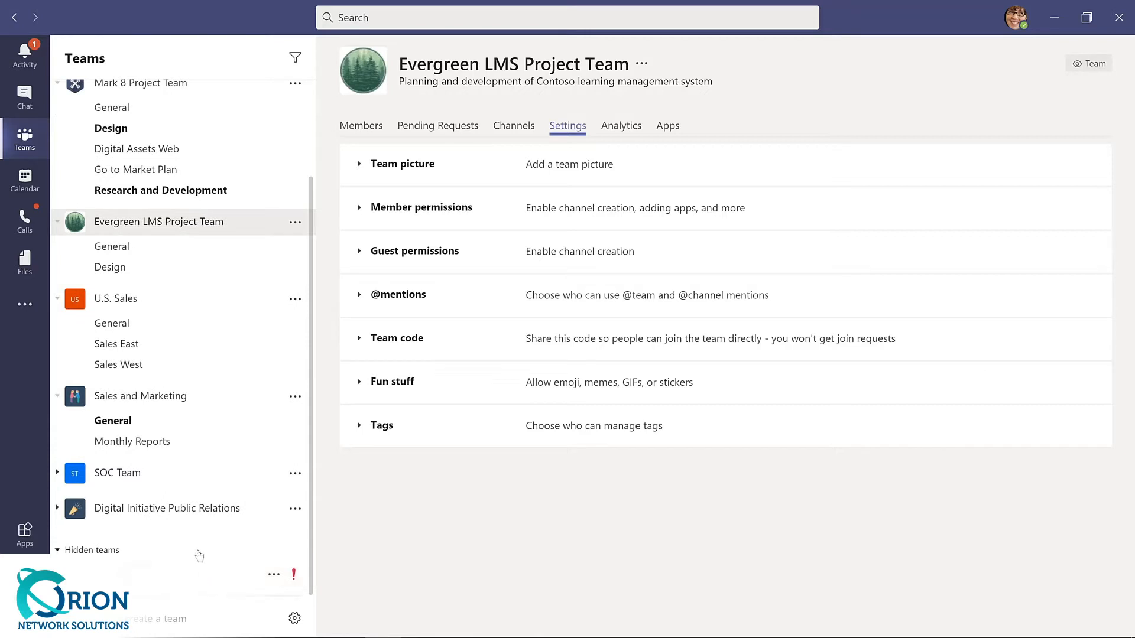
click(274, 576)
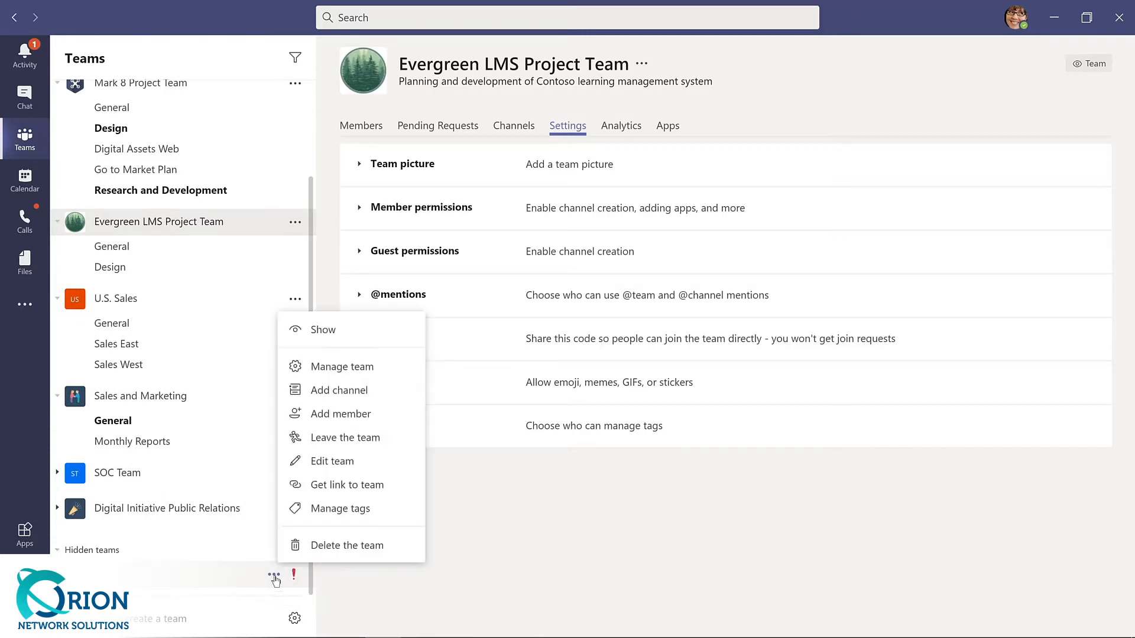
click(322, 331)
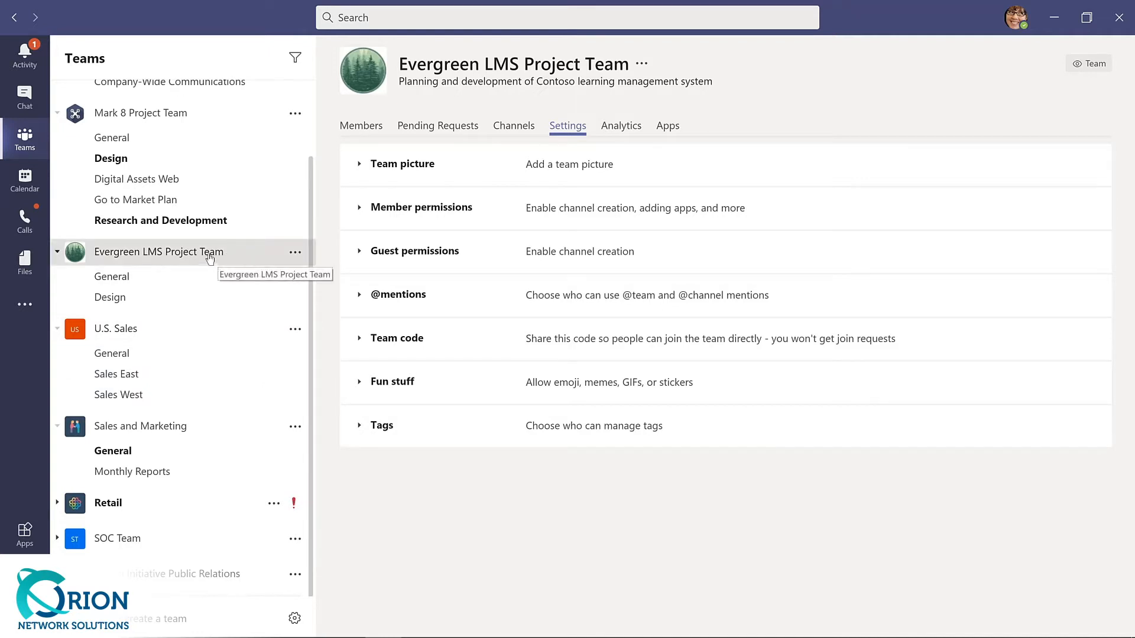
- Move the Evergreen LMS Project Team above the Mark 8 Project Team in the team list
drag(210, 257, 200, 138)
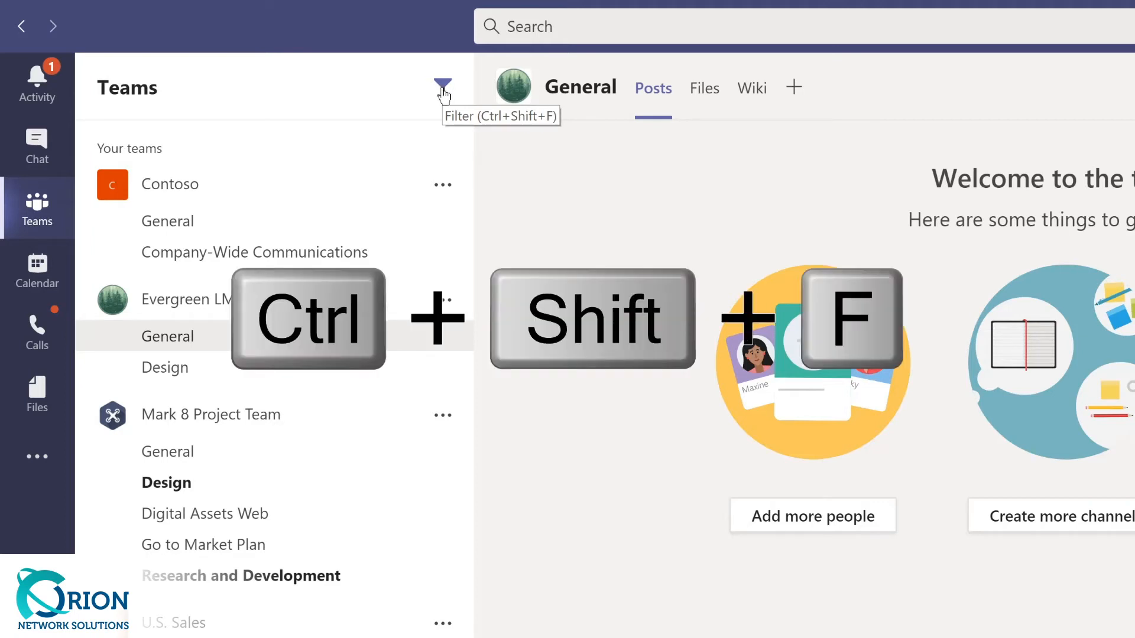
- Filter the team list by "marketing" and replace the filter text with "project"
key(ctrl+shift+f)
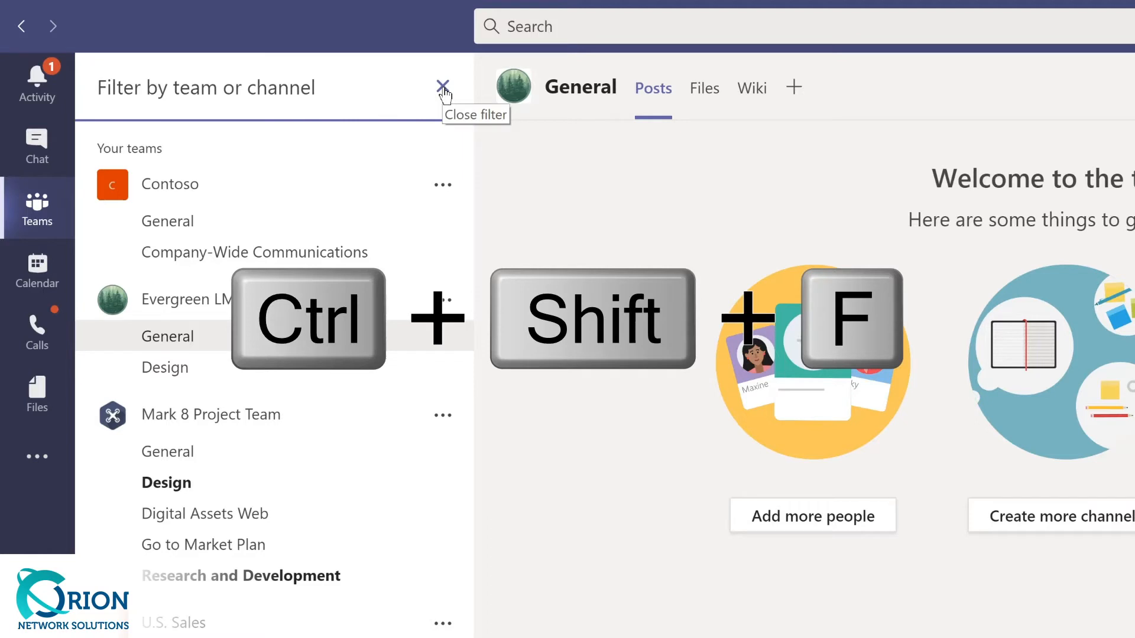
text(marketing)
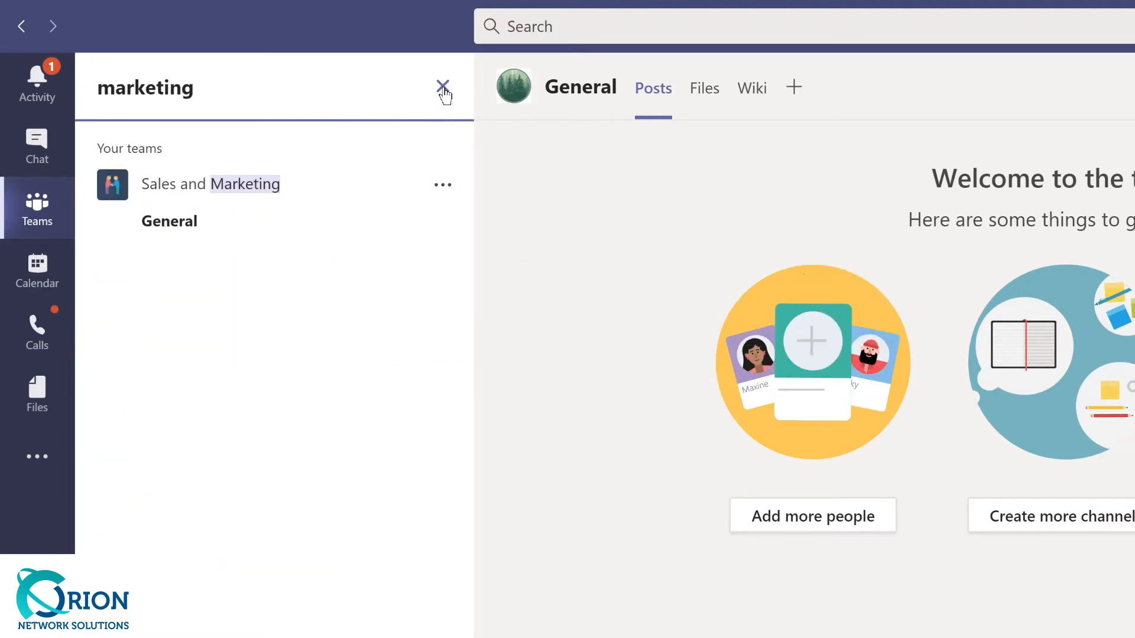
key(ctrl+a)
text(proj)
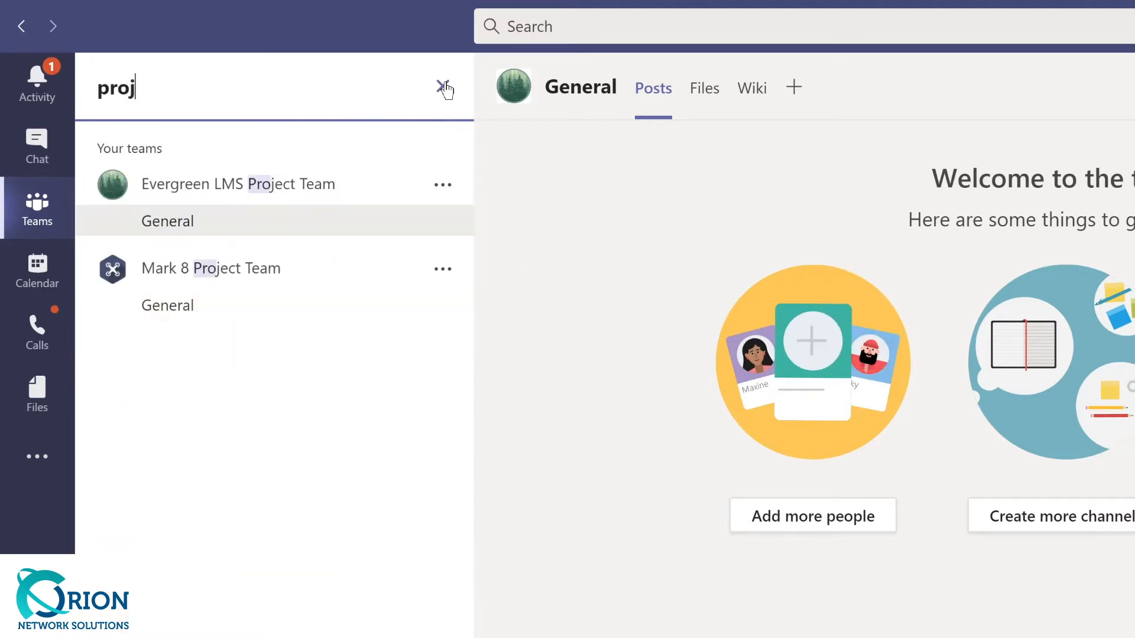
text(ect)
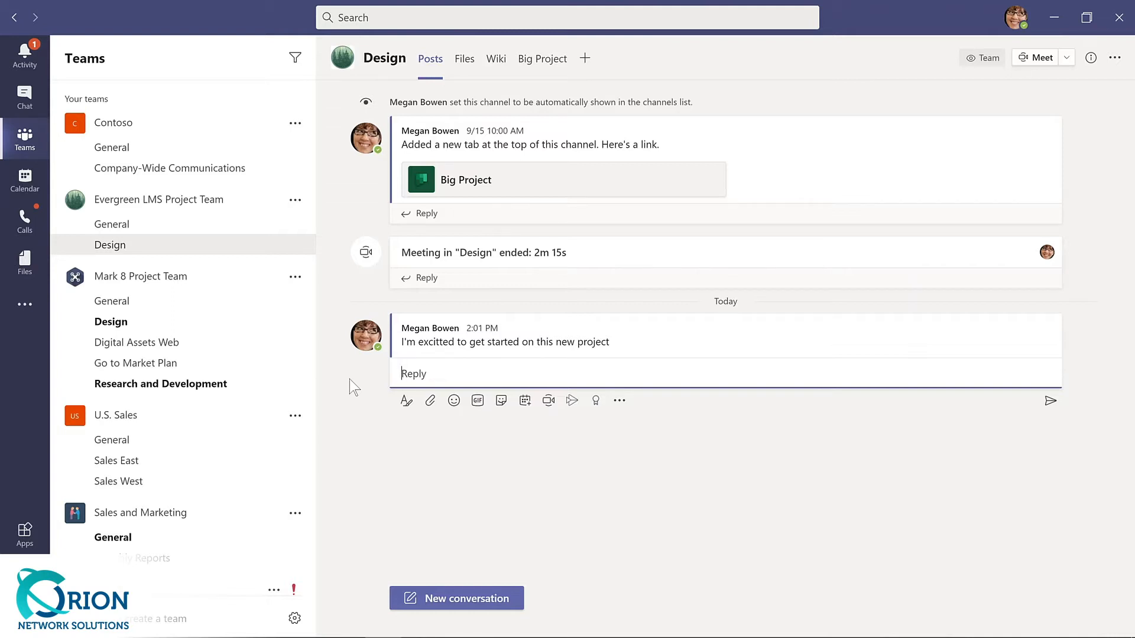
mouse_move(465, 355)
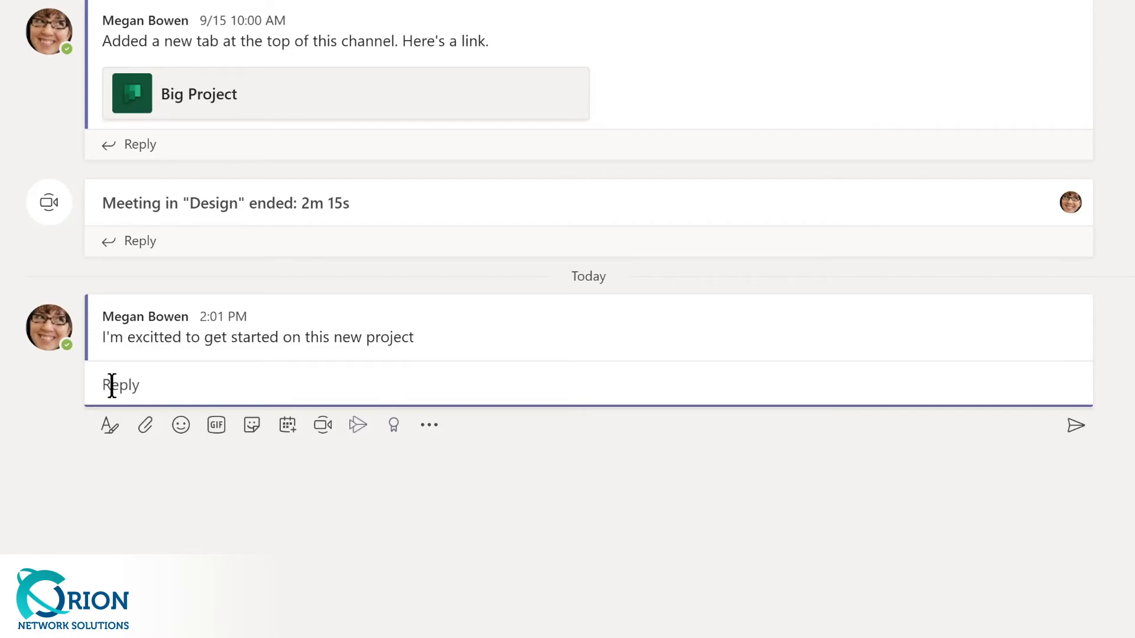
- Open today's message in the Design channel for editing and correct the misspelled word to "excited"
click(374, 330)
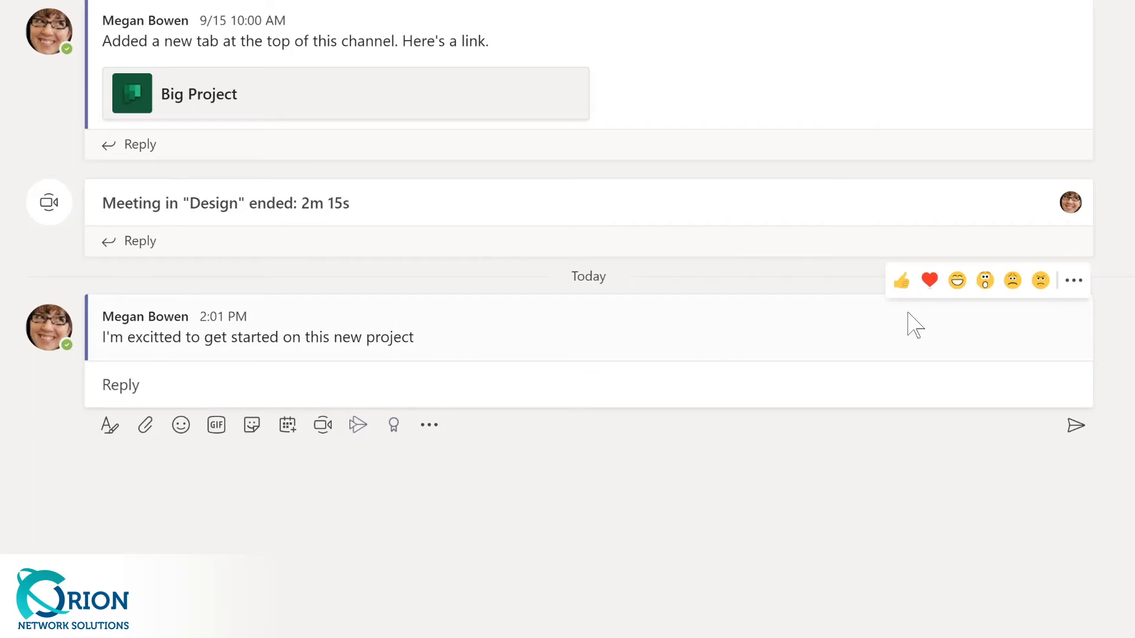
click(1073, 283)
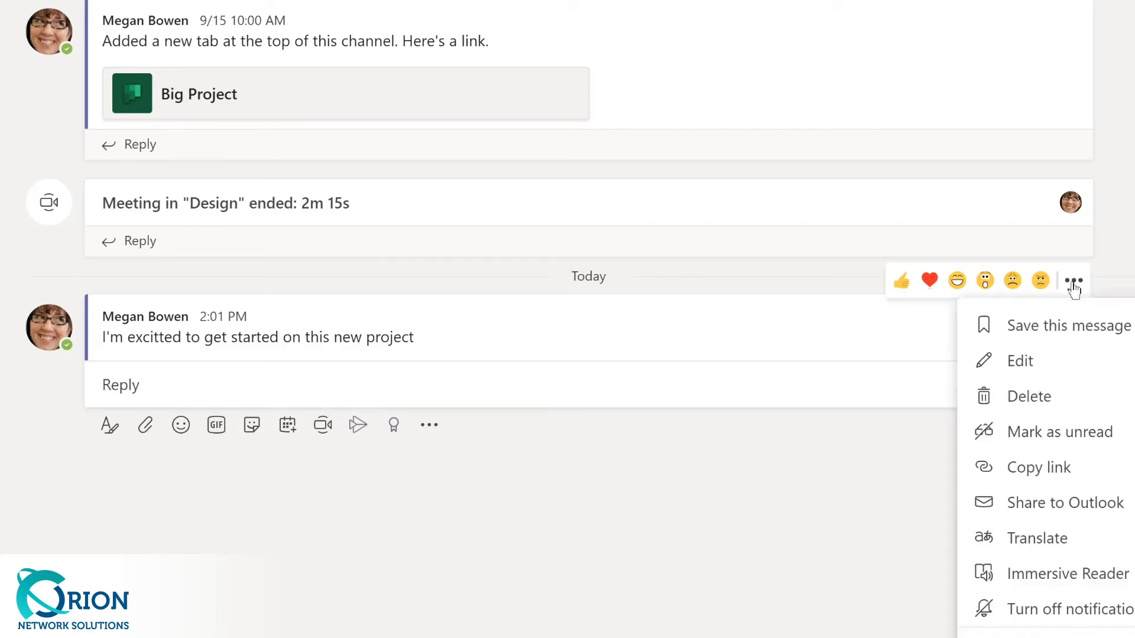
click(1053, 362)
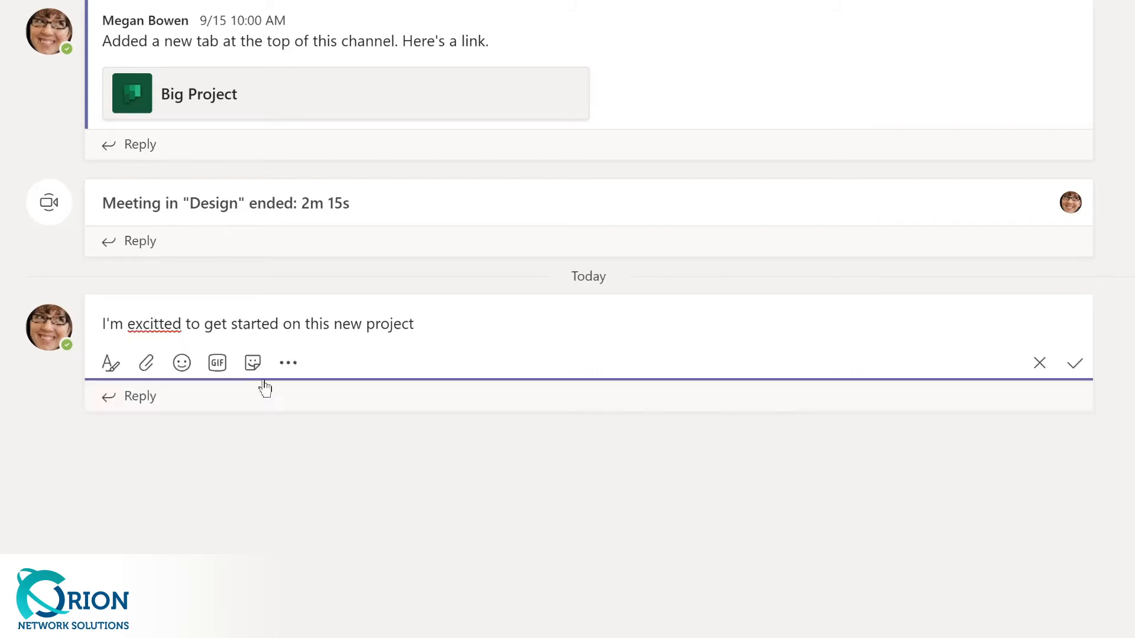
click(155, 324)
key(BackSpace)
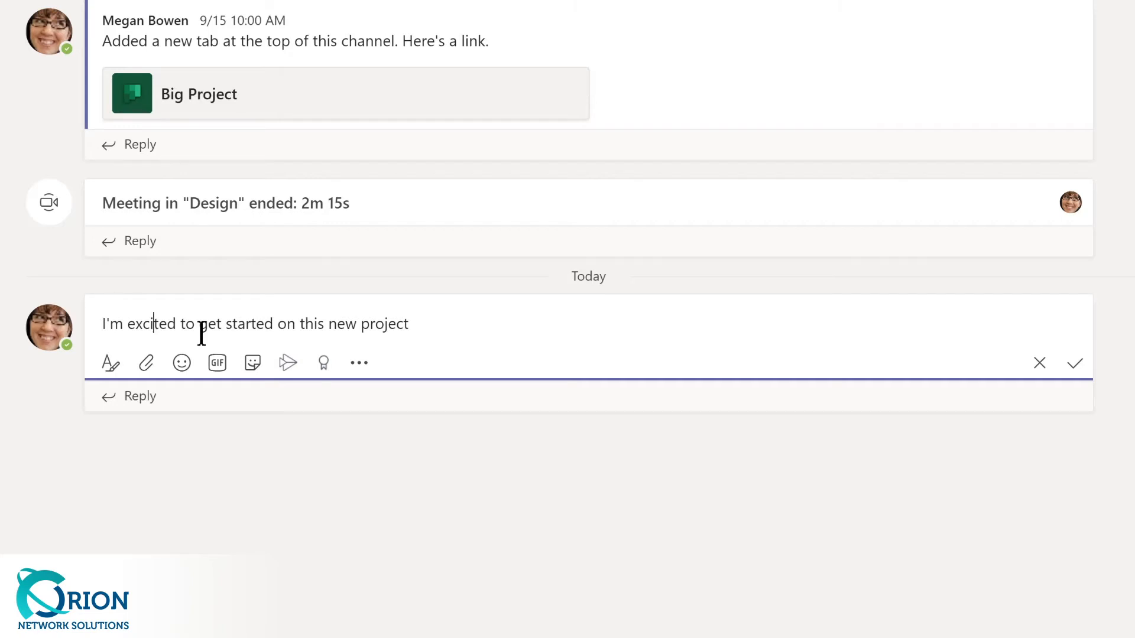
- Insert a mention of the Design channel followed by a comma at the start of the message
key(Home)
text(@)
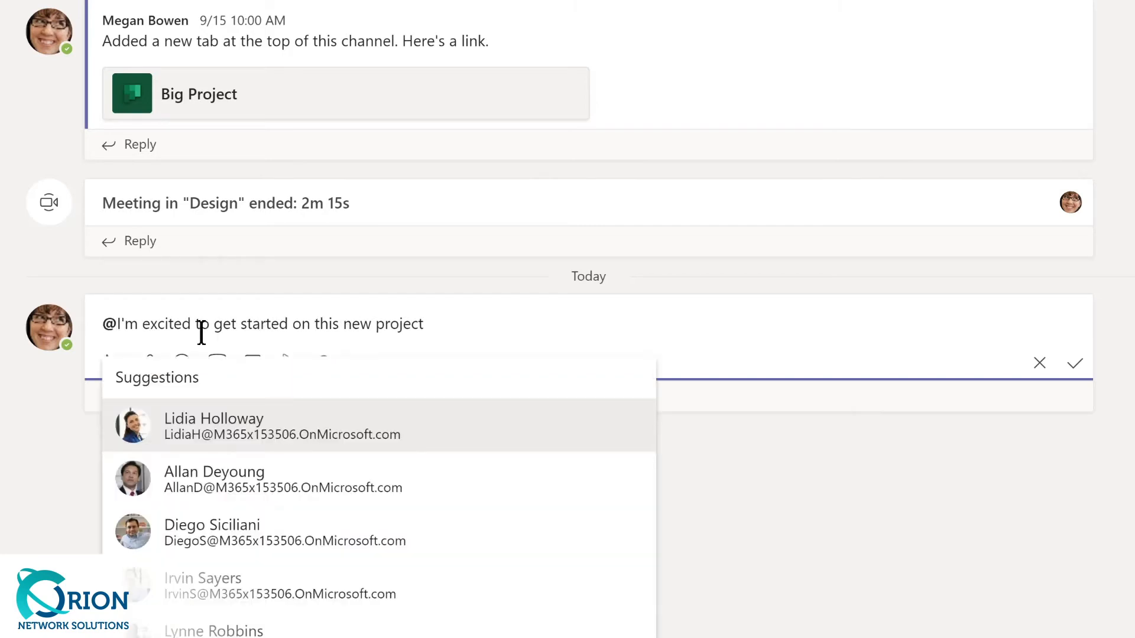
text(de)
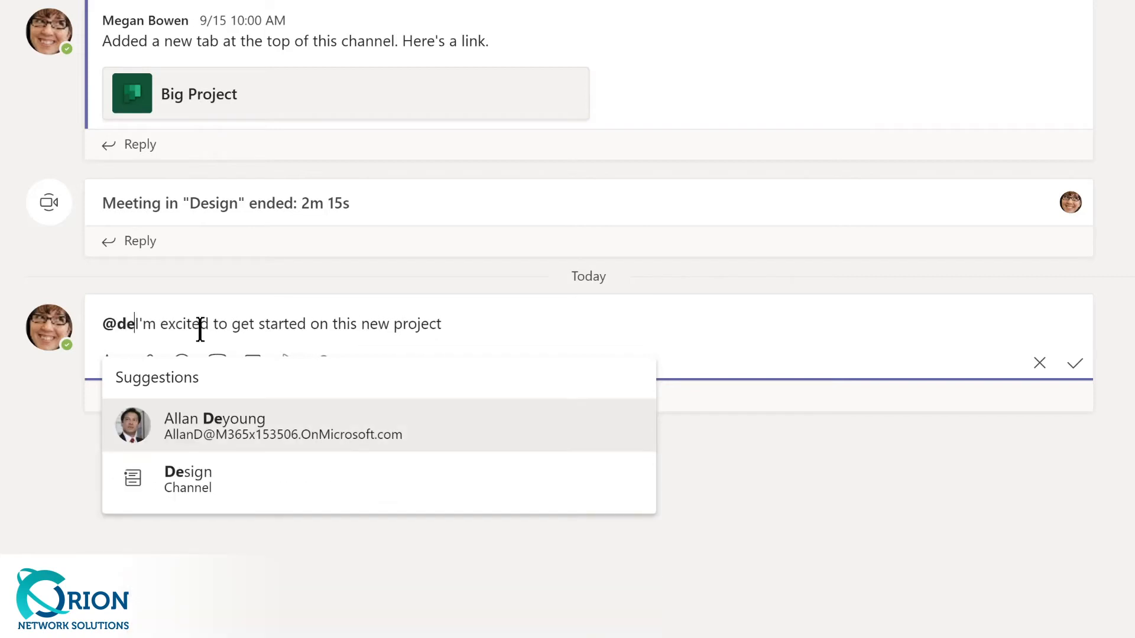
click(177, 480)
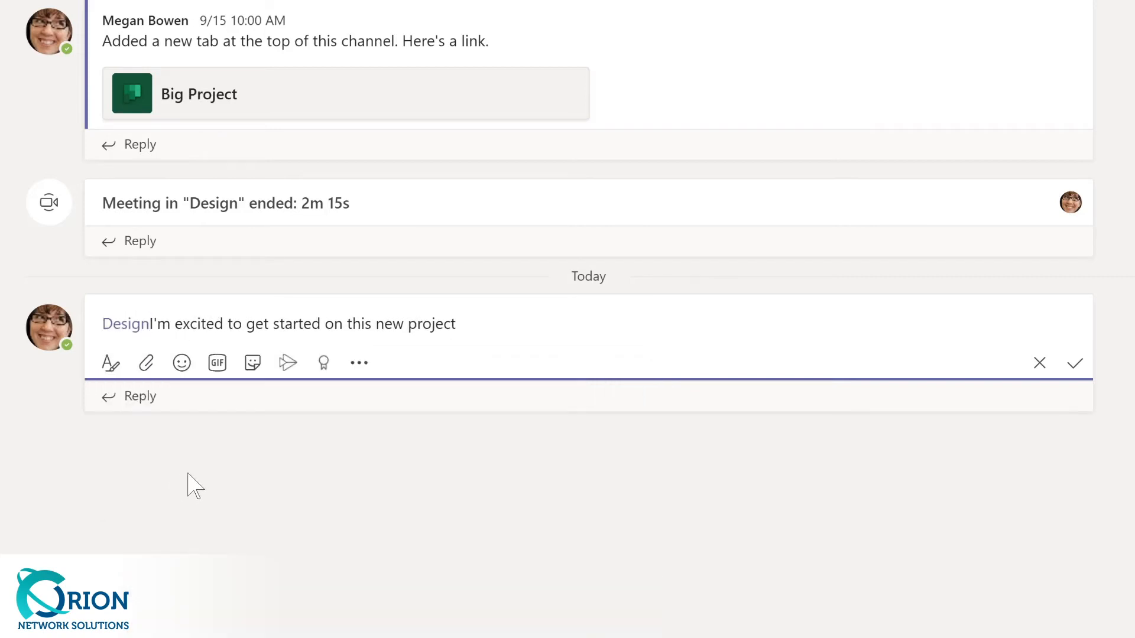
text(,)
- Add "LMS" before "project", end the message with an exclamation mark, and save the edited message
click(431, 331)
text(LMS)
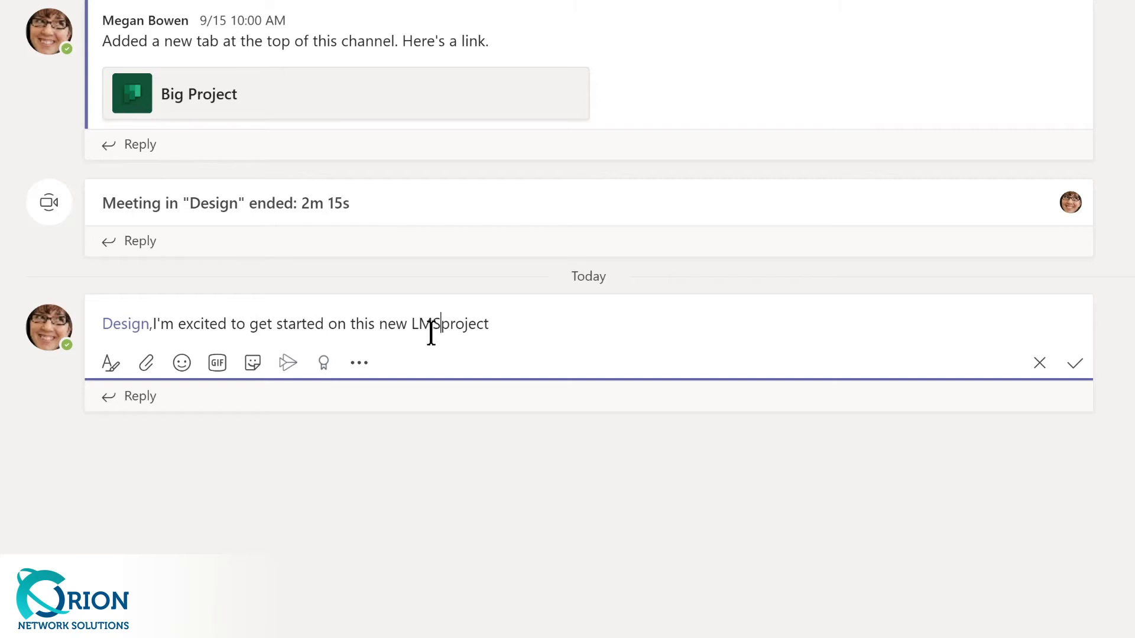
key(End)
text(!)
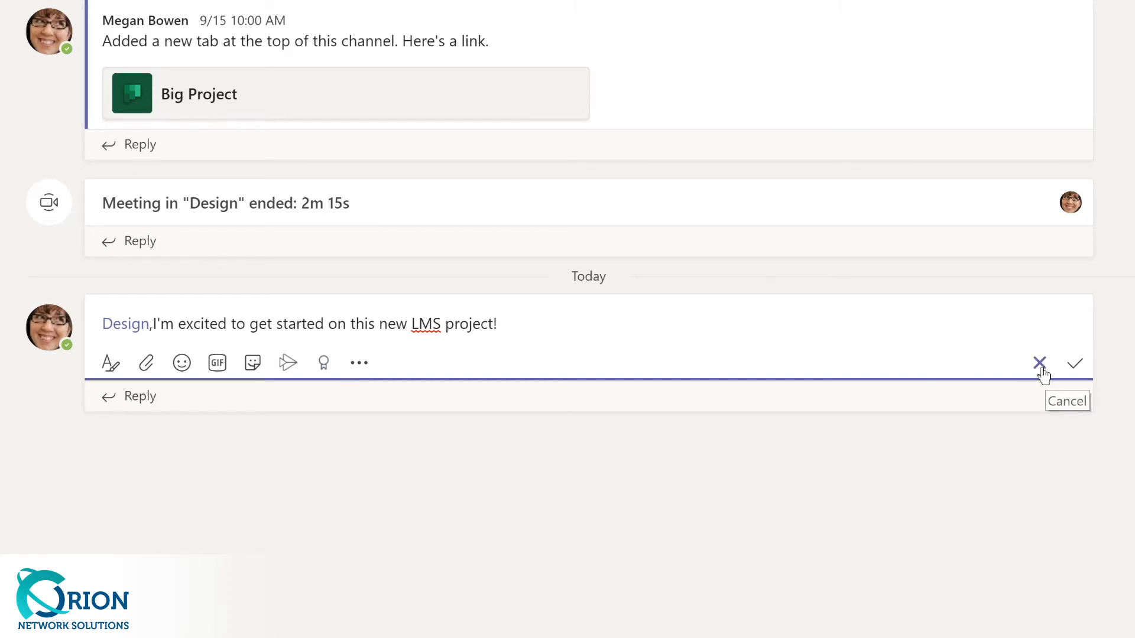
click(1075, 364)
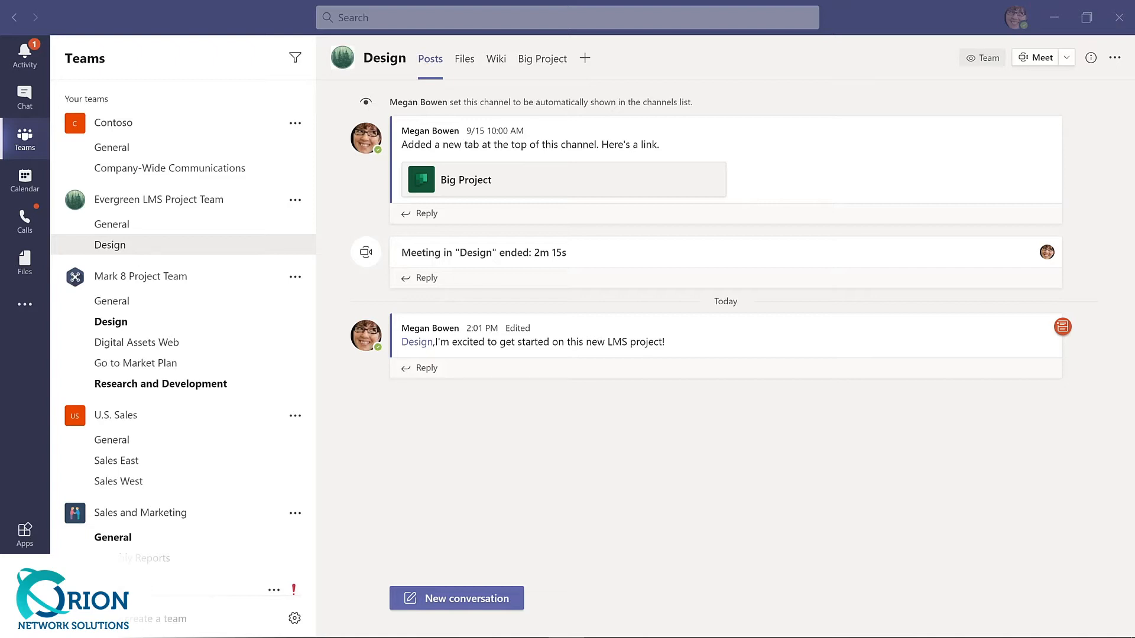
- Create a private channel named "Budget and Financials" in the Evergreen LMS Project Team
click(295, 203)
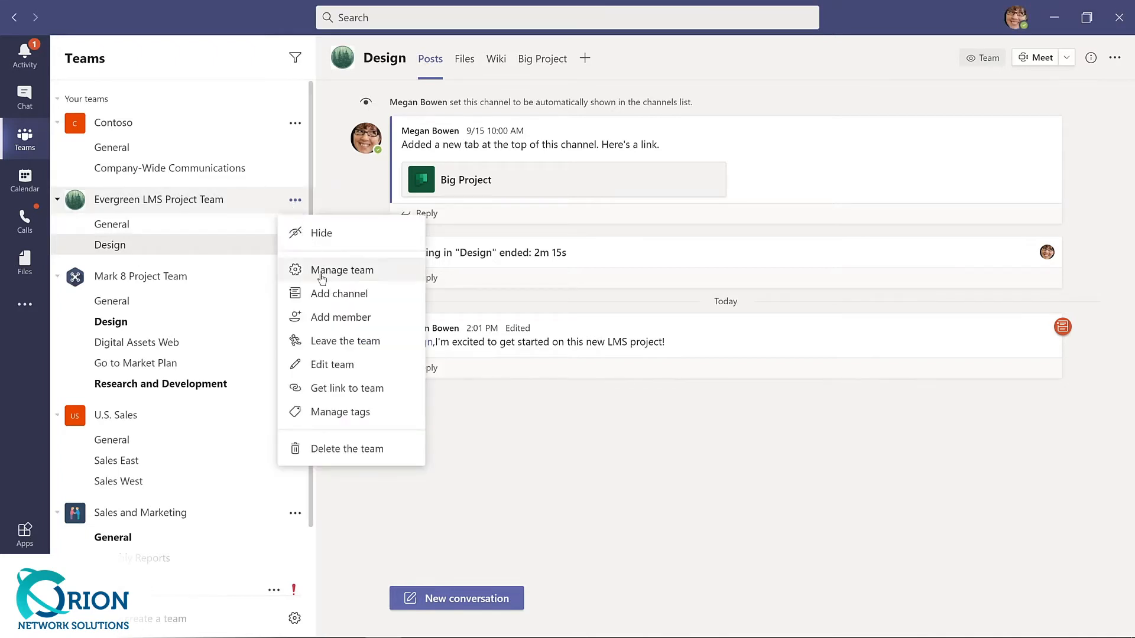
click(329, 297)
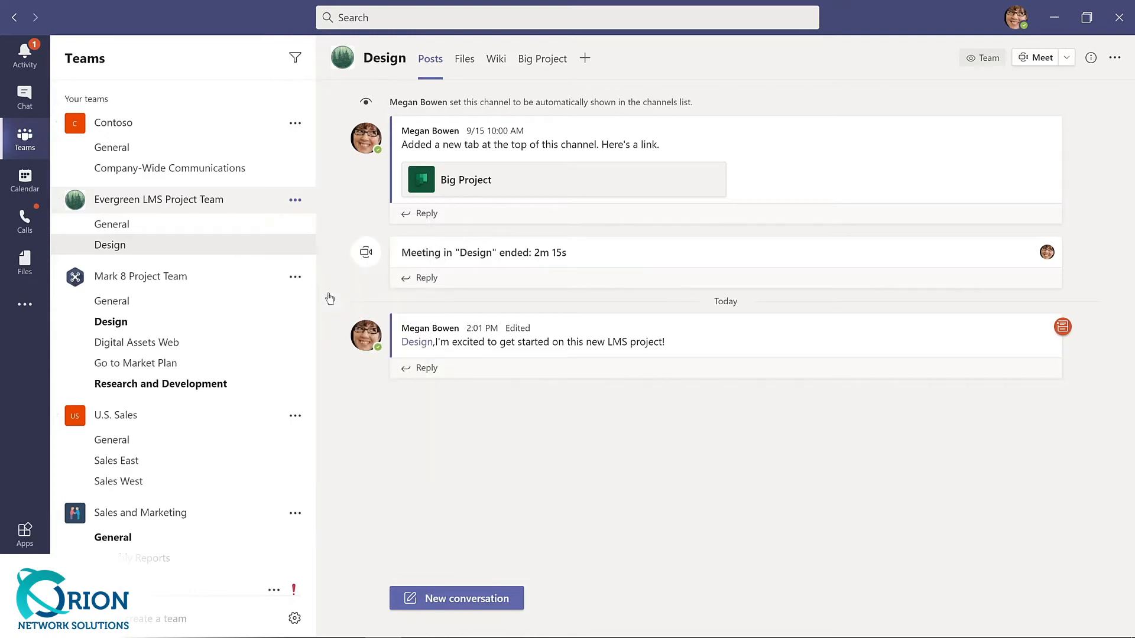
text(Budget and Financials)
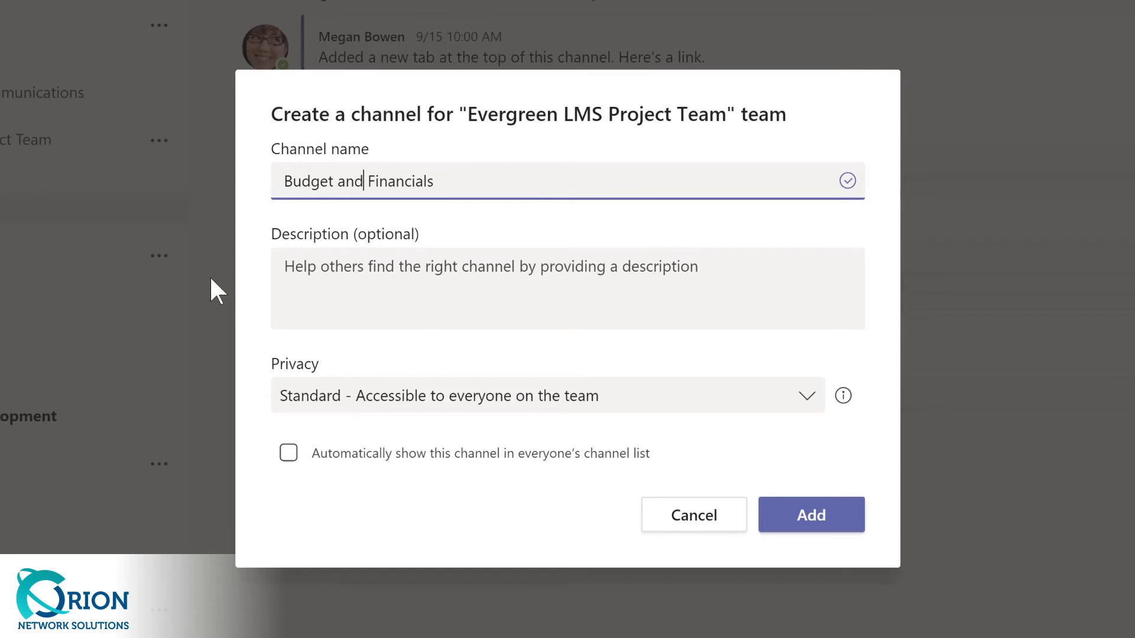
click(809, 402)
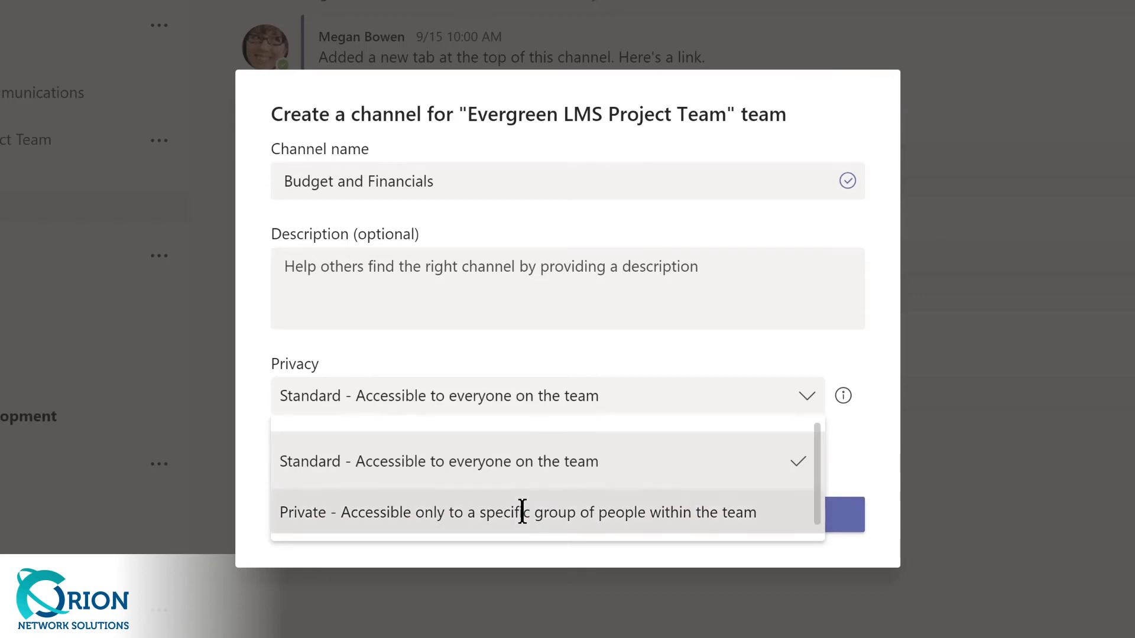
click(523, 512)
click(794, 524)
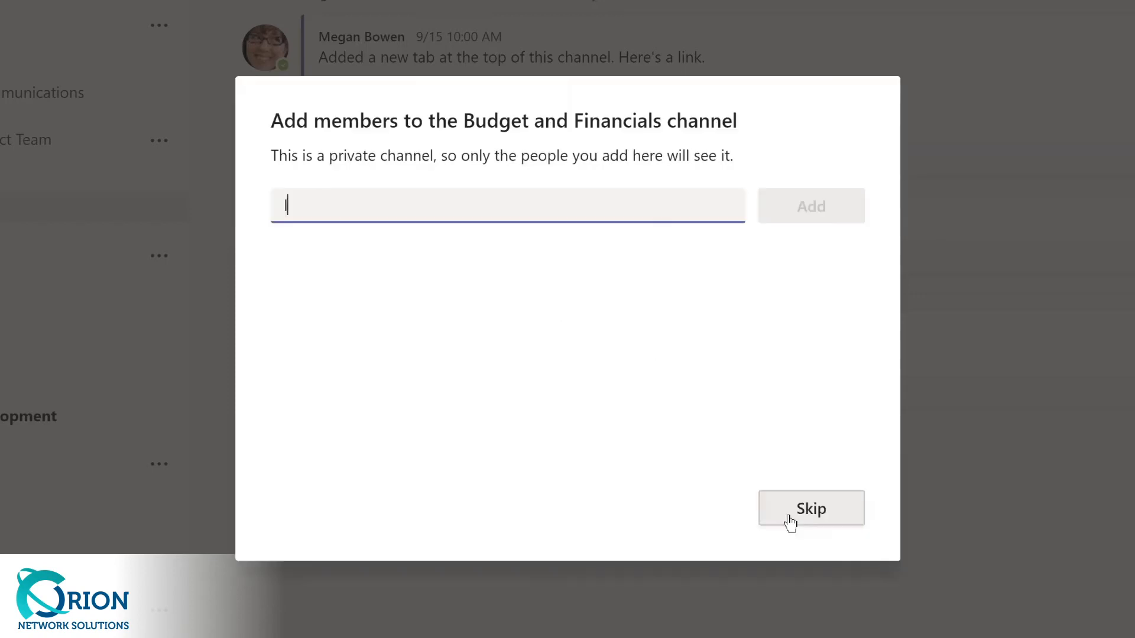
- Add the product manager and the director to the Budget and Financials channel and make both of them owners
text(lidia)
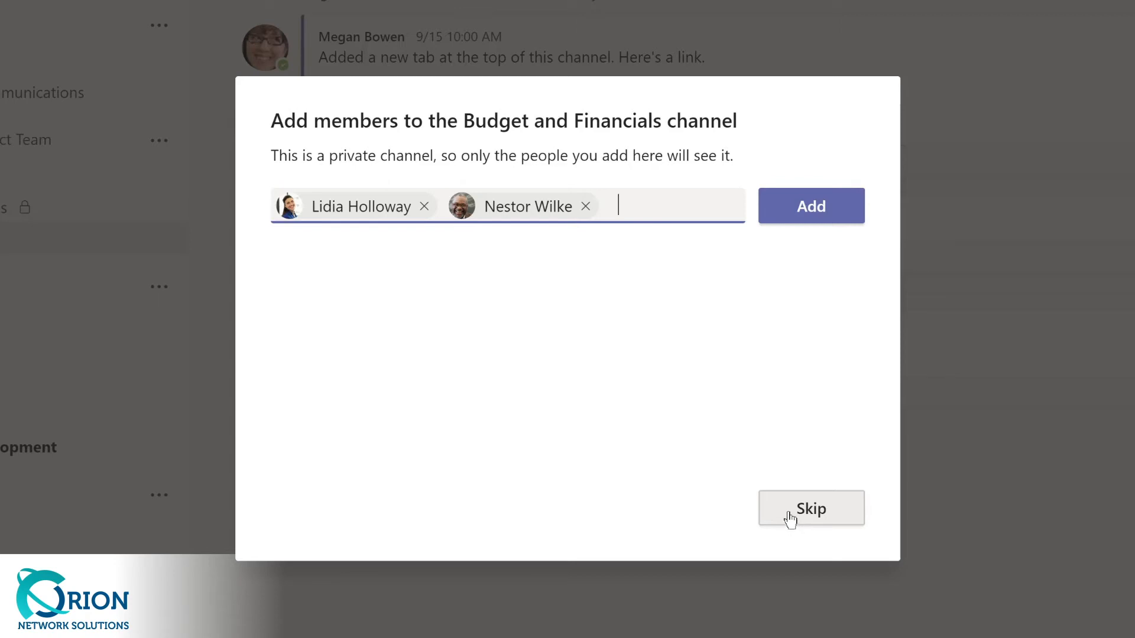
click(798, 213)
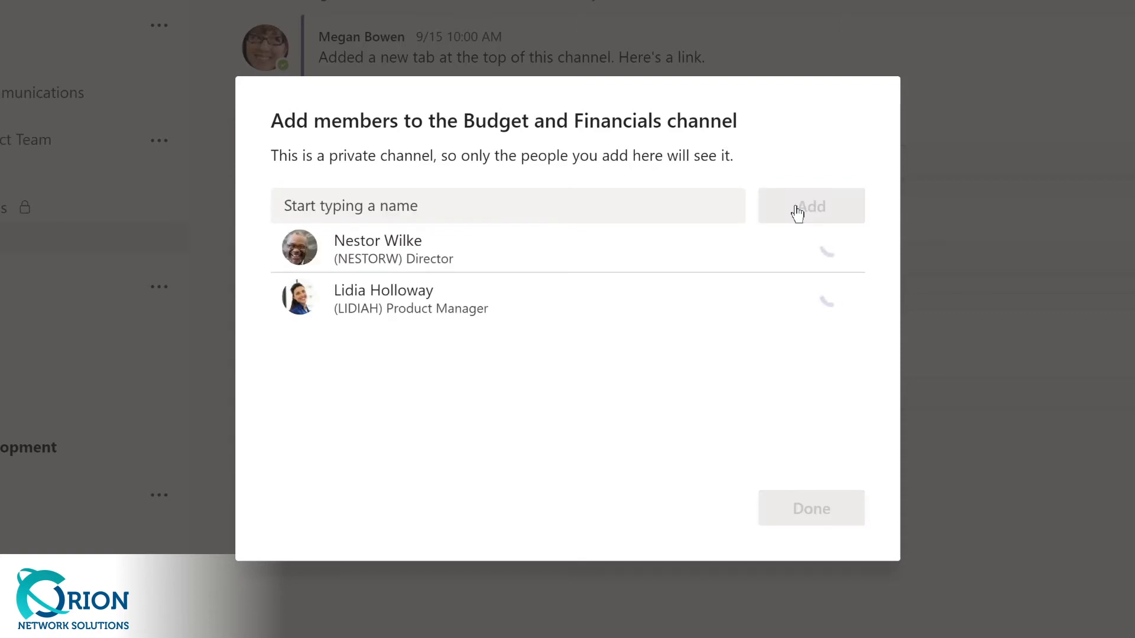
click(797, 251)
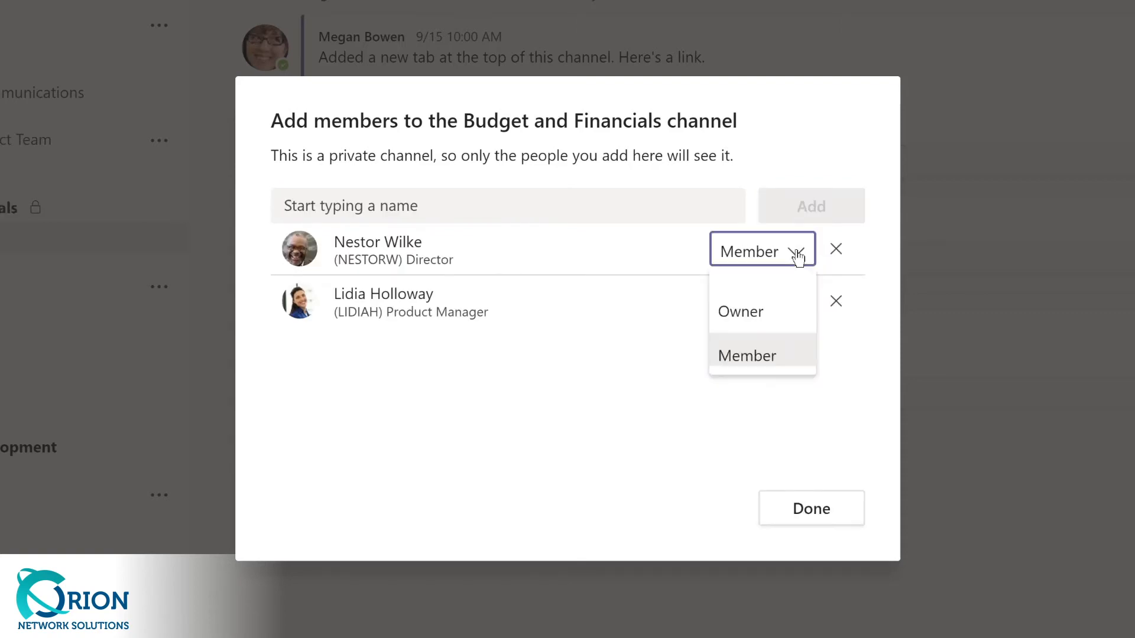
click(761, 309)
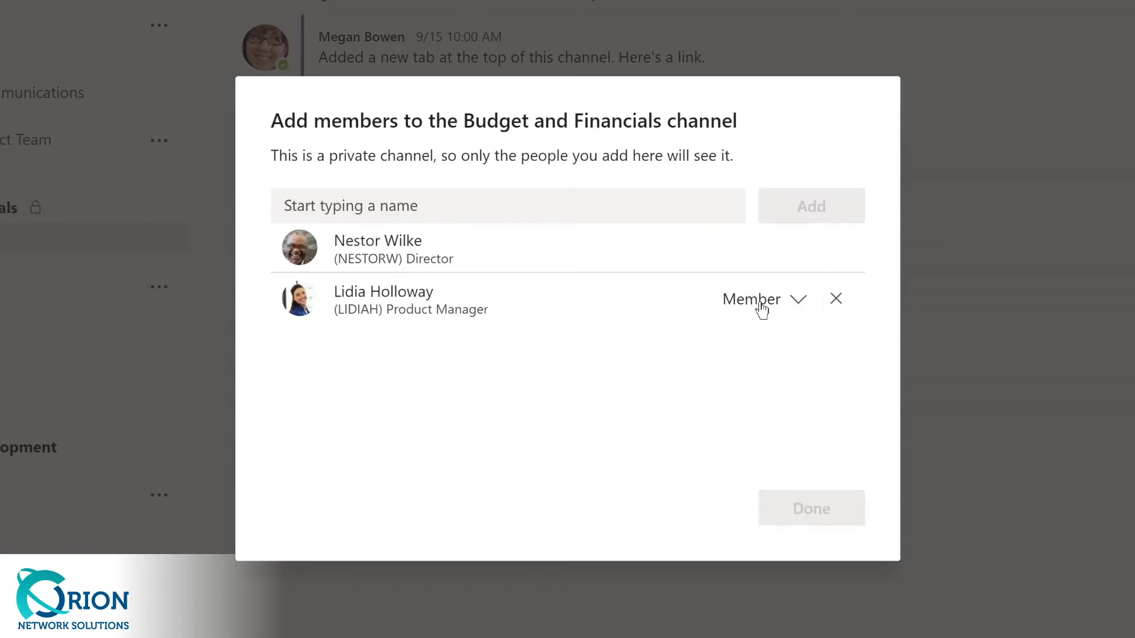
click(796, 308)
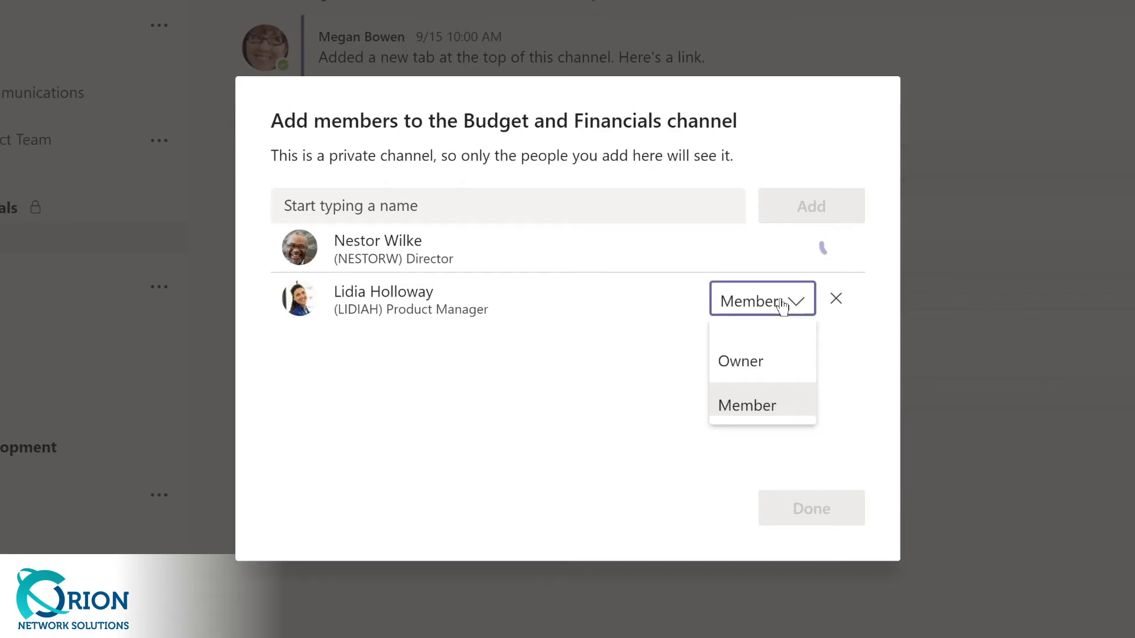
click(743, 360)
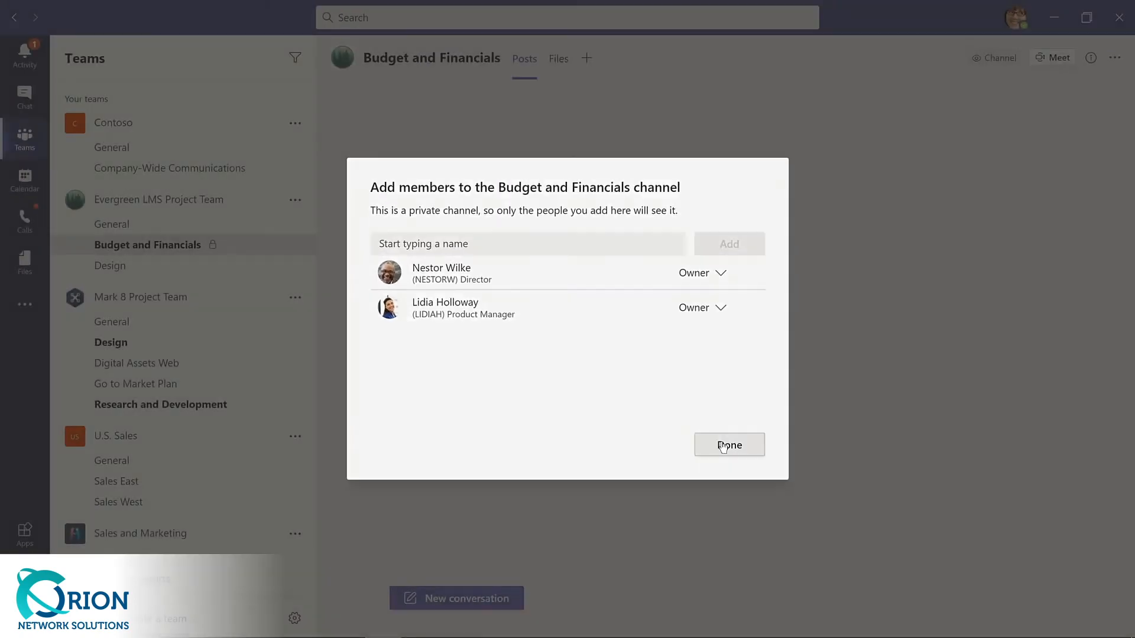
click(722, 448)
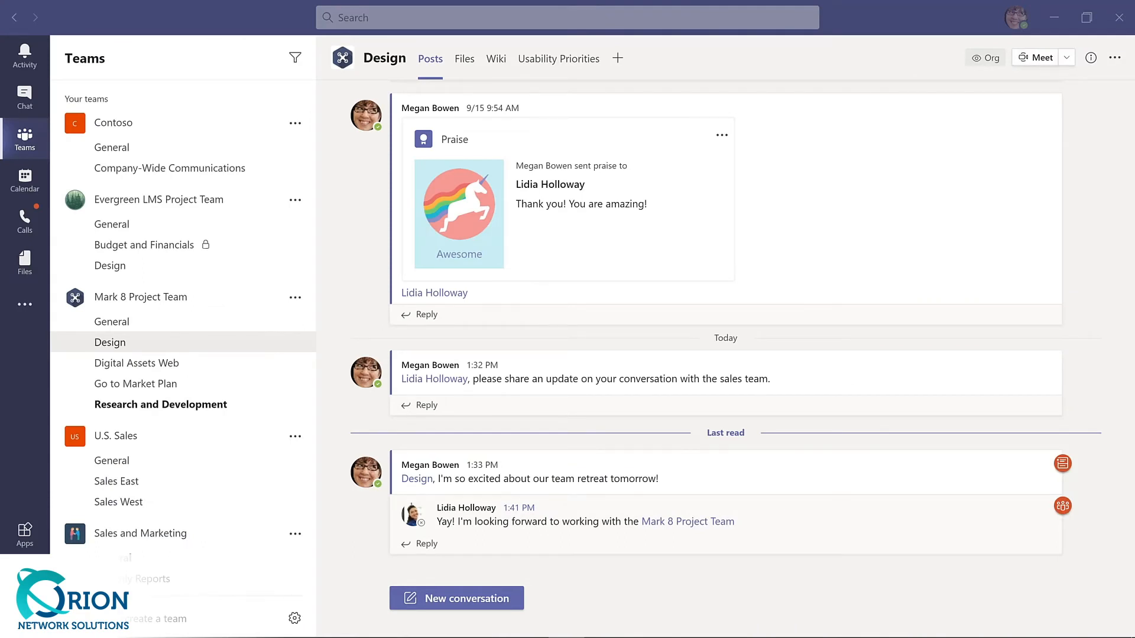
- Make the Contoso Marketing Principles-2021.pptx file a tab in the Mark 8 Project Team's Design channel
click(465, 62)
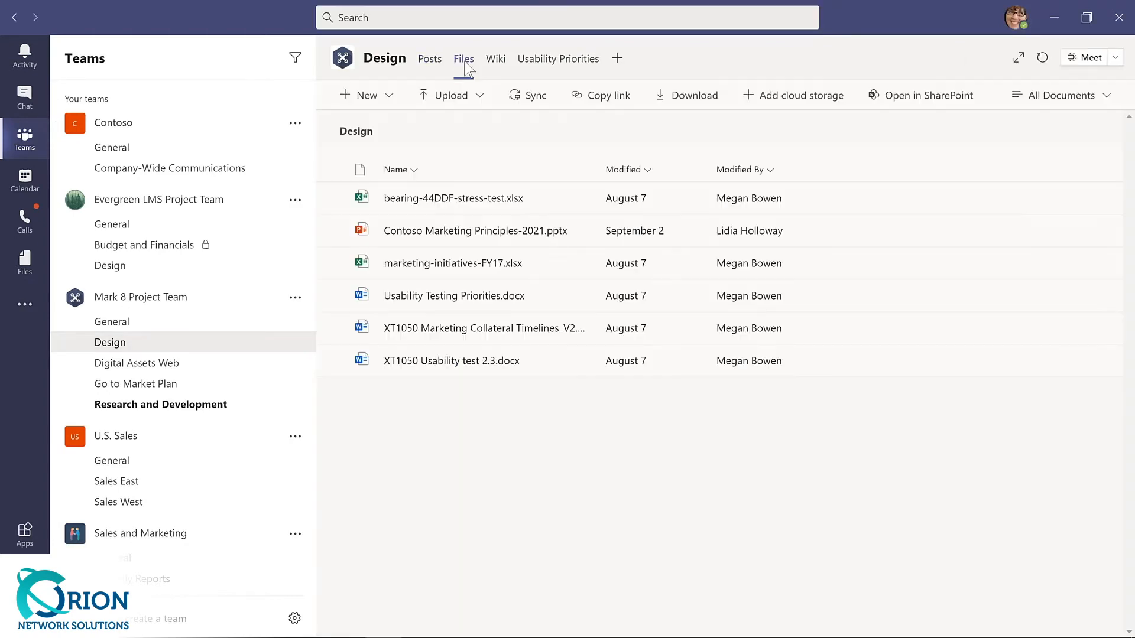
mouse_move(577, 234)
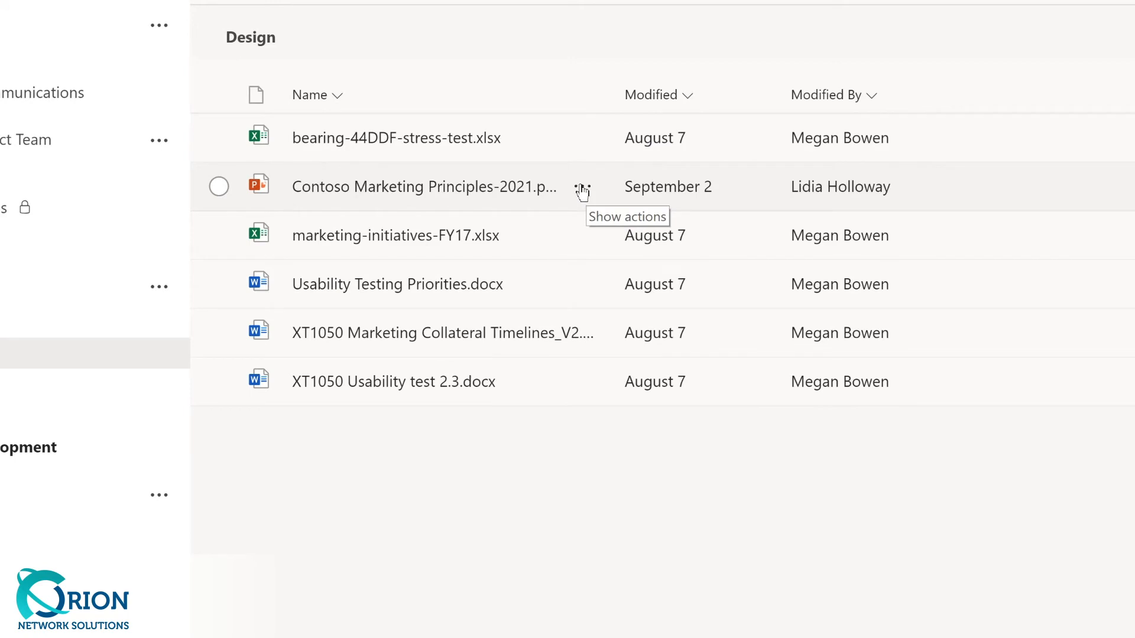
click(582, 190)
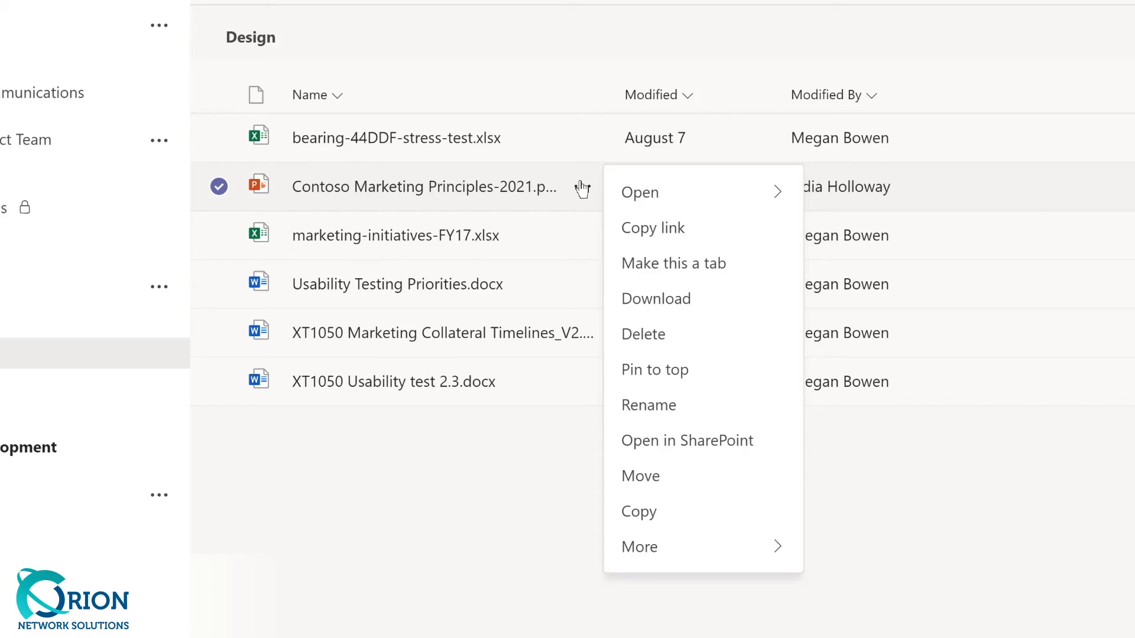
click(670, 267)
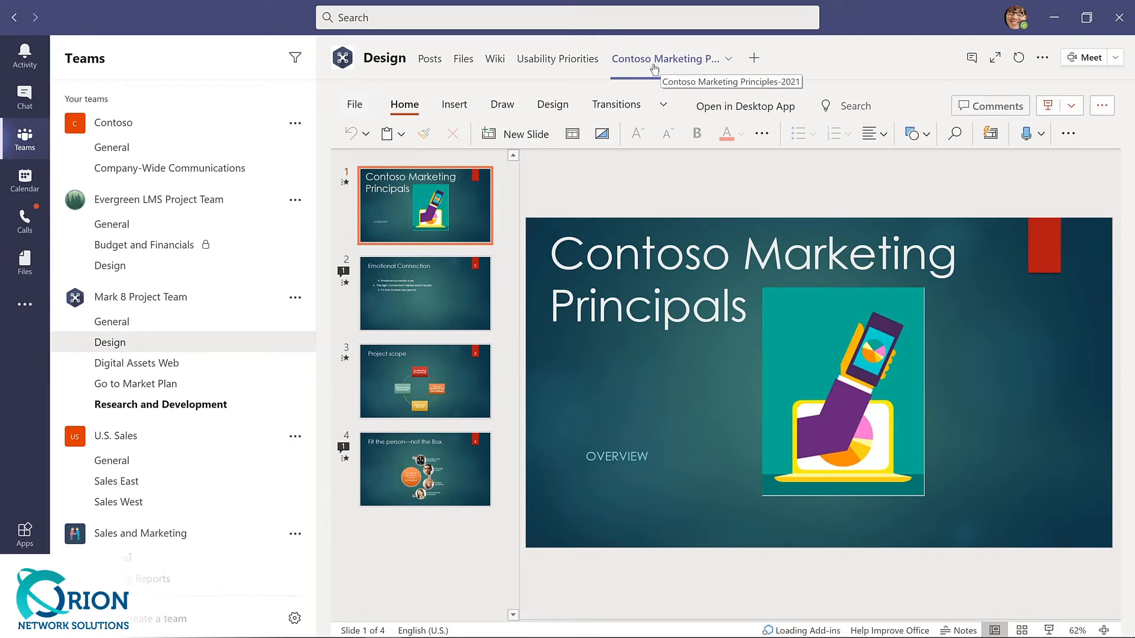
- View the Usability Priorities tab, return to the Contoso Marketing Principles-2021 tab and choose to remove it from the Design channel
click(540, 59)
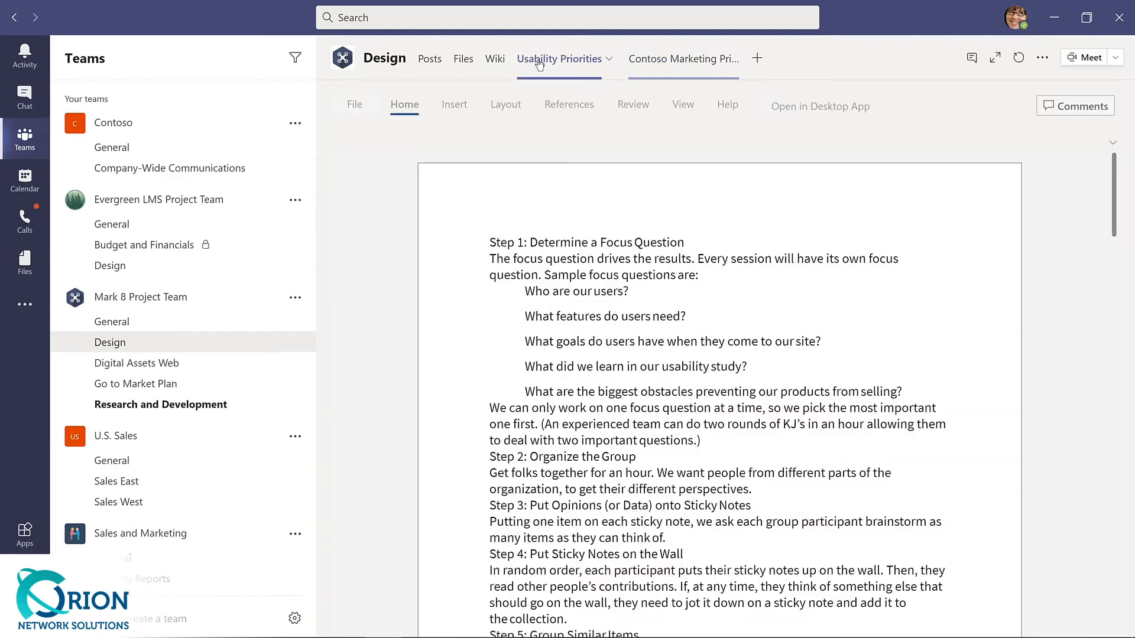
click(708, 68)
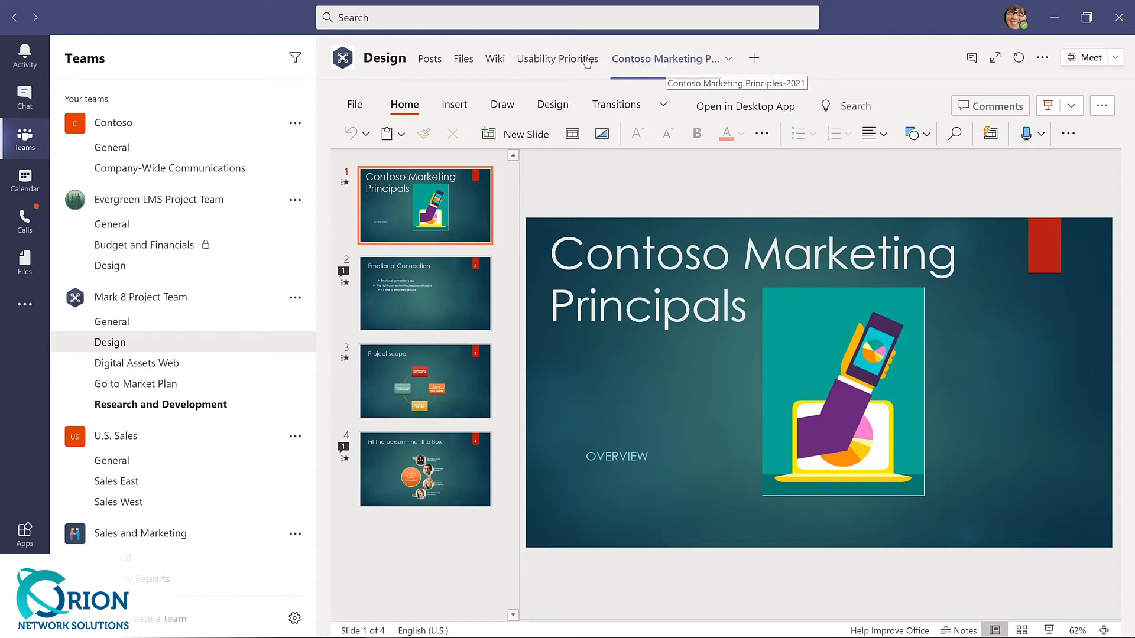
click(728, 61)
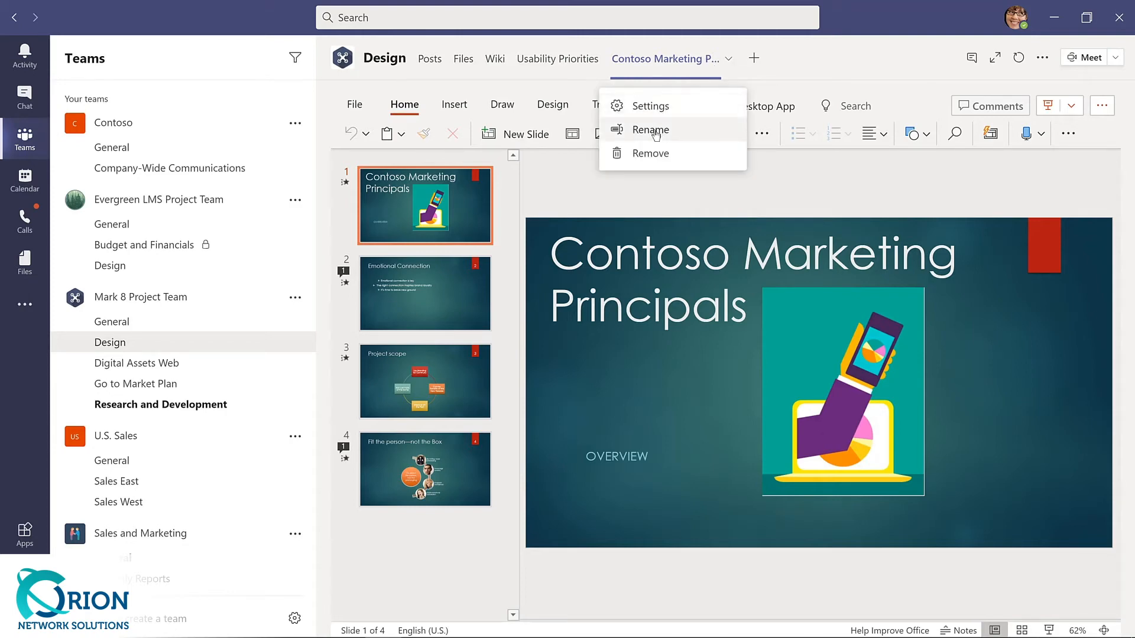
click(651, 155)
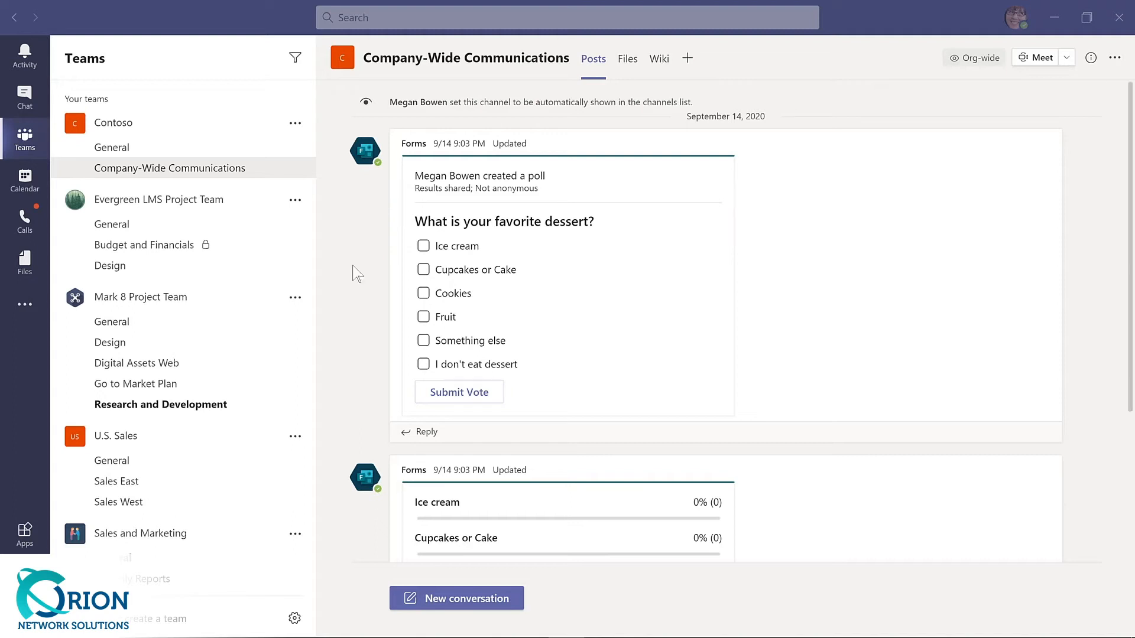
- Vote for Ice cream, Cupcakes or Cake, and Cookies in the favorite dessert poll in Company-Wide Communications and submit the vote
scroll(354, 275, down, 3)
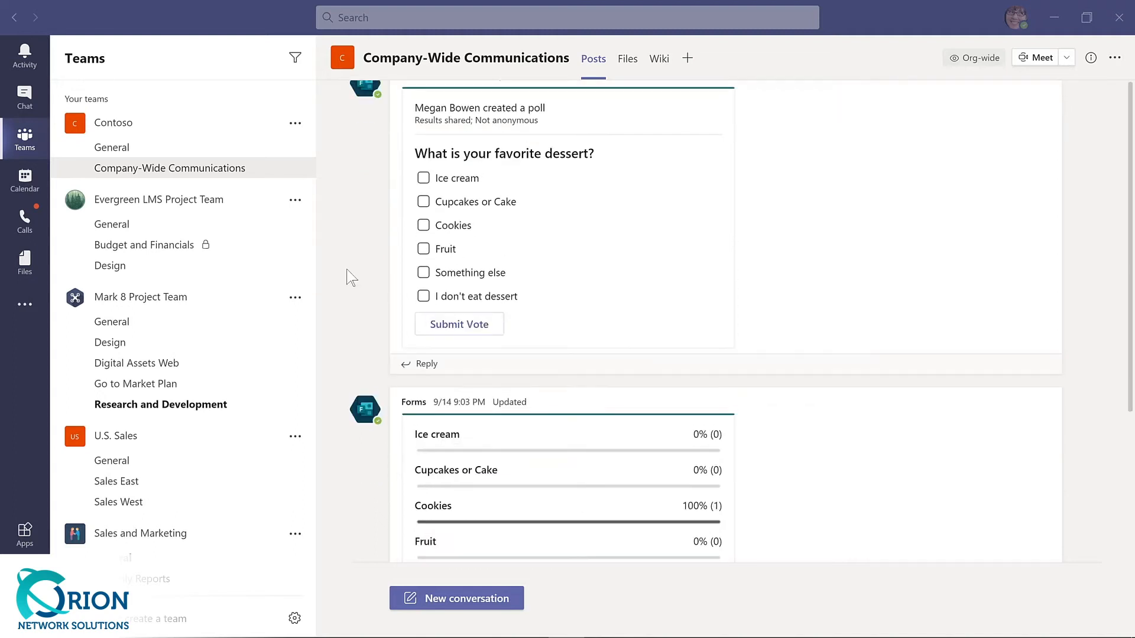
scroll(354, 269, down, 2)
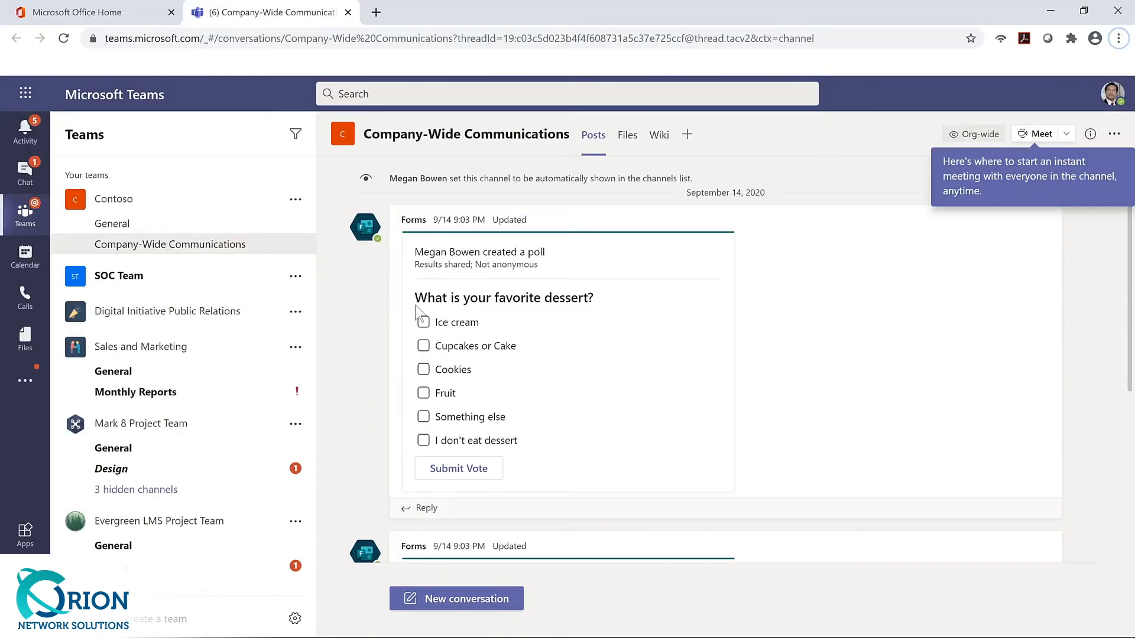
click(424, 346)
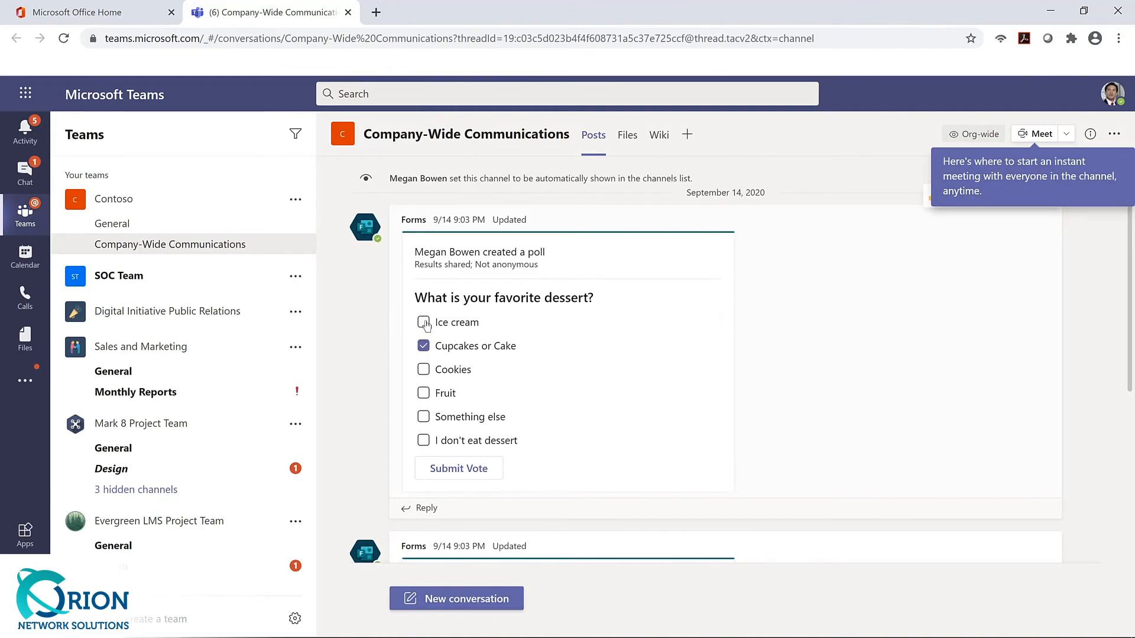
click(424, 323)
click(423, 370)
click(461, 470)
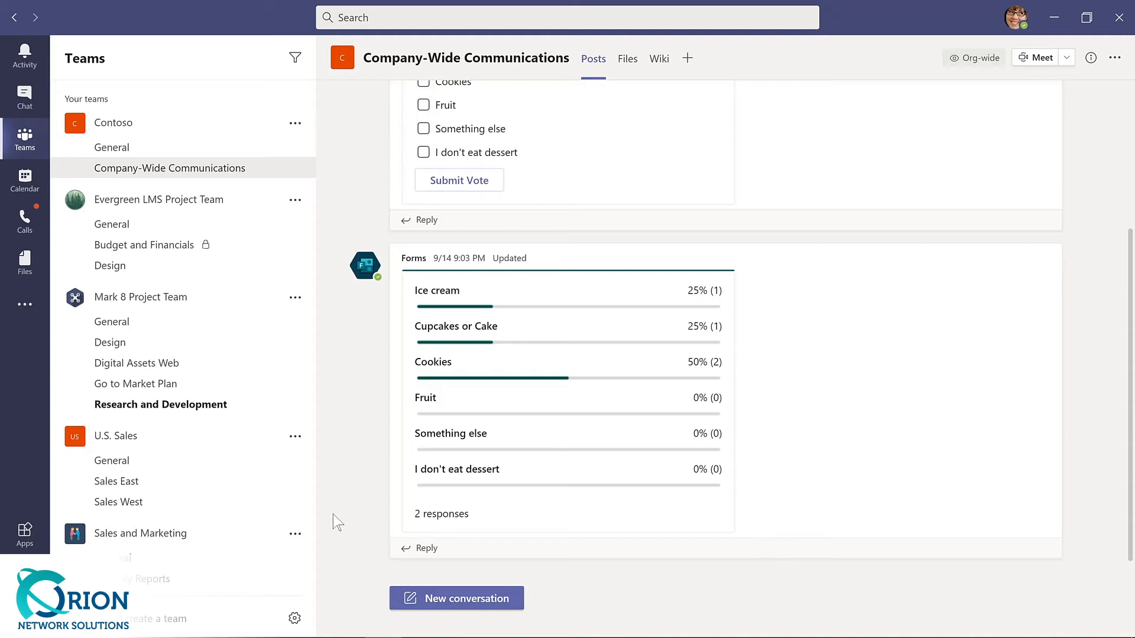
- Start a Forms poll in a new Company-Wide Communications conversation with the question "How much do you like Microsoft Teams?"
click(462, 599)
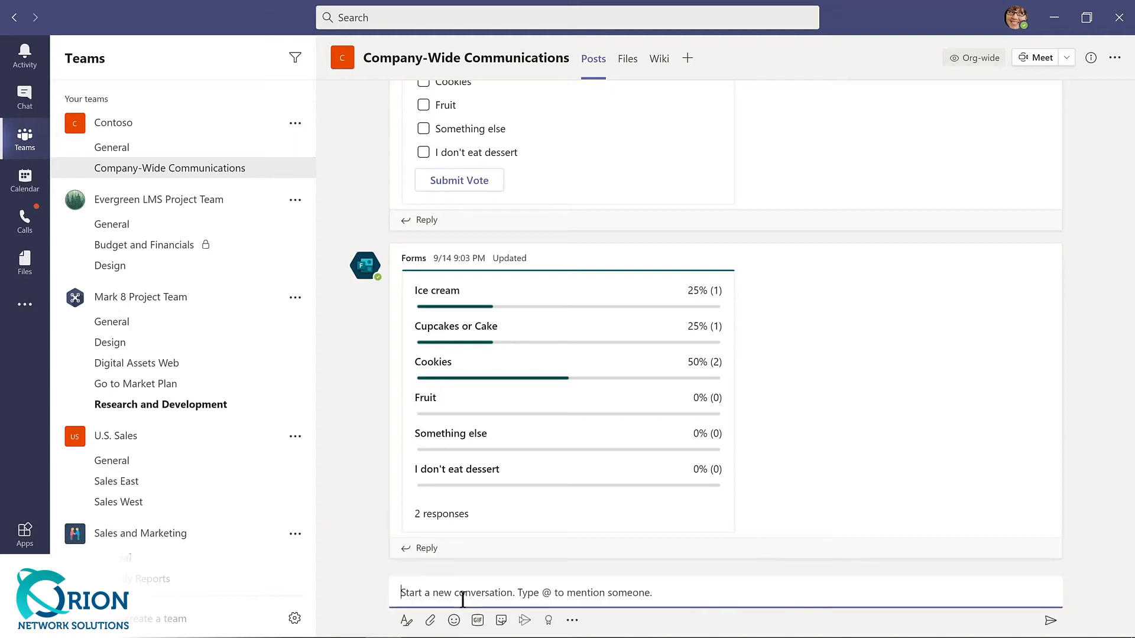
click(571, 620)
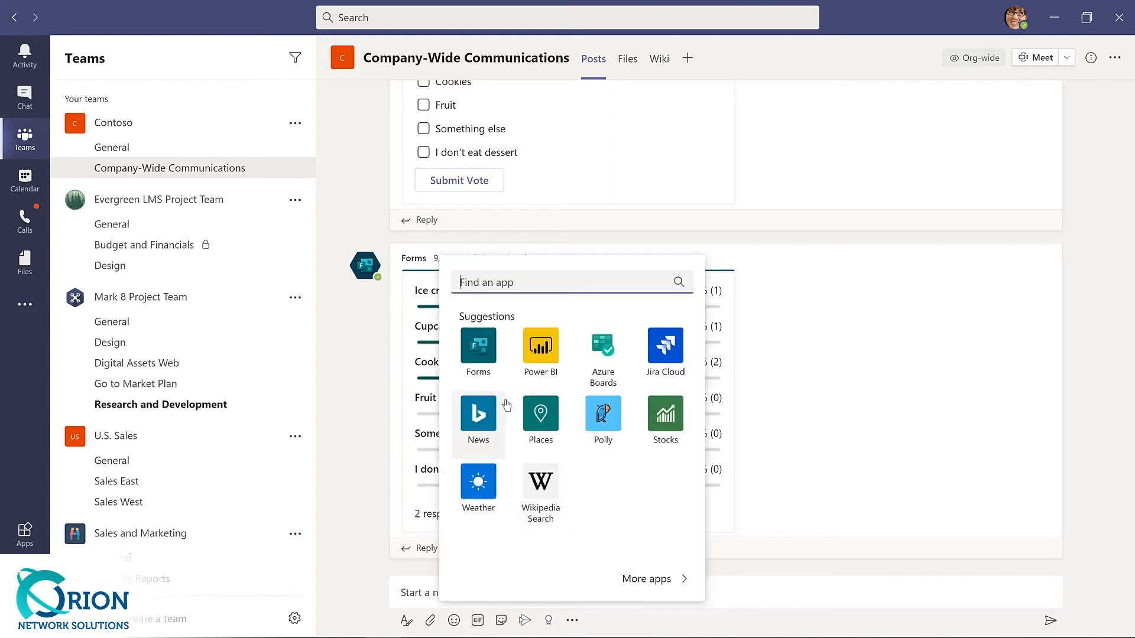
click(479, 349)
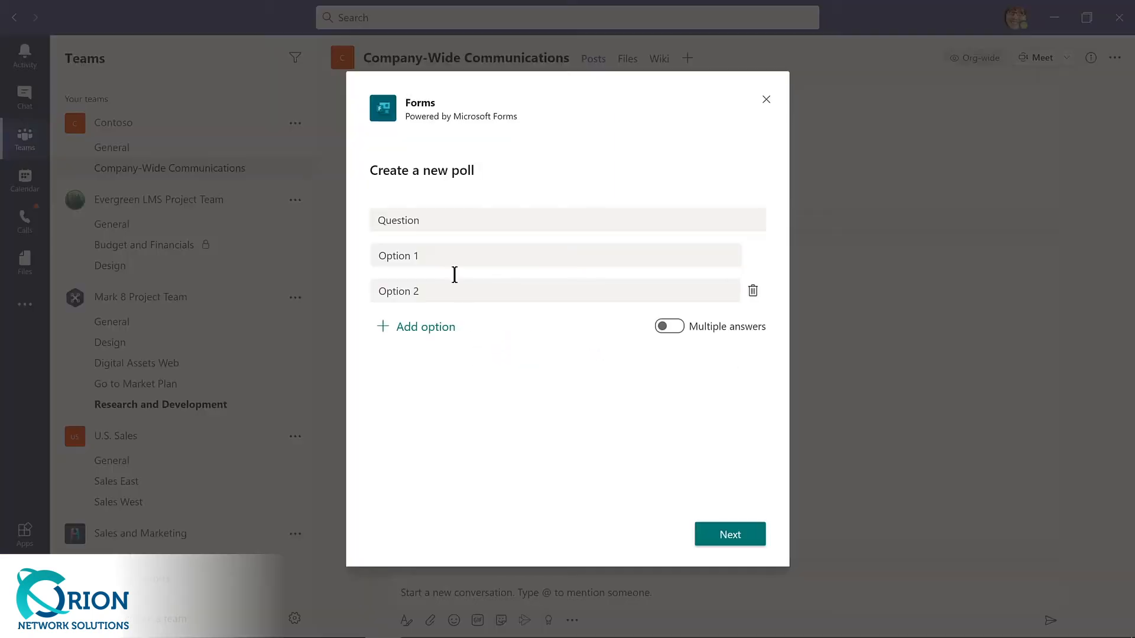
click(434, 219)
double_click(433, 220)
text(Ho)
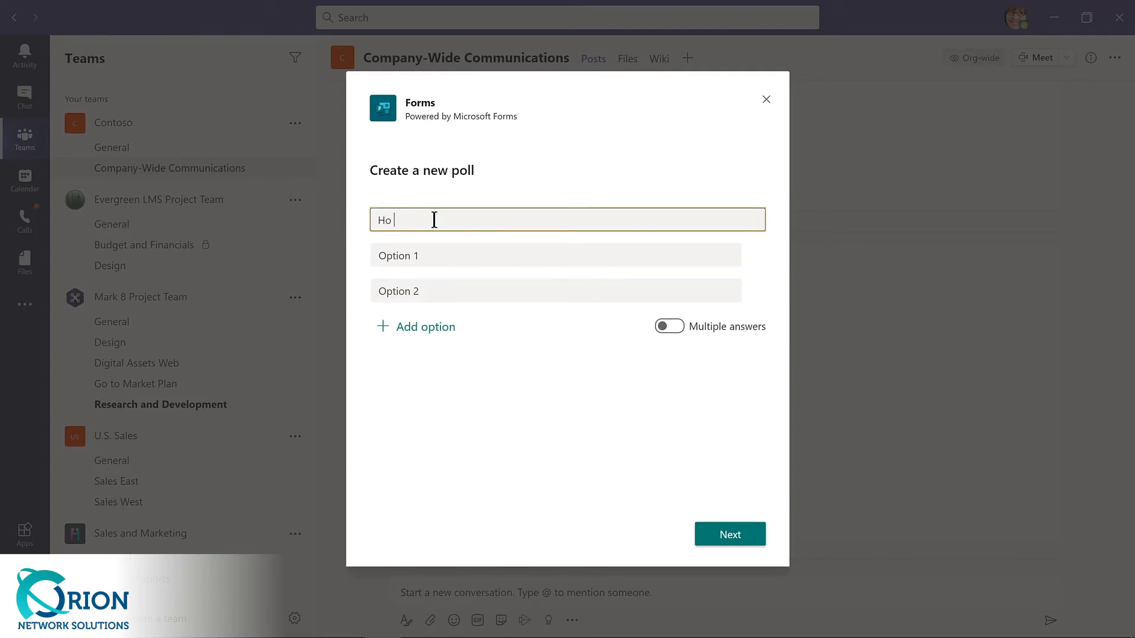
text(w much do you like Microsoft Teams?)
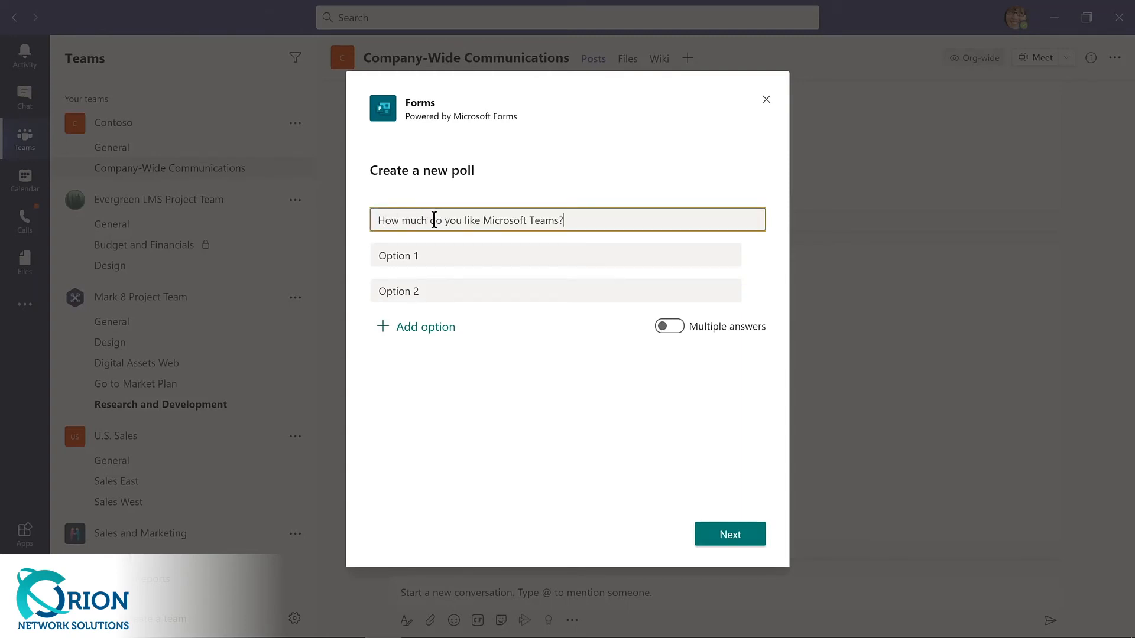
- Give the poll the options "Teams is amazing!" and "Such a big time saver!" and send it to the channel
key(Tab)
text(Teams is amazing!)
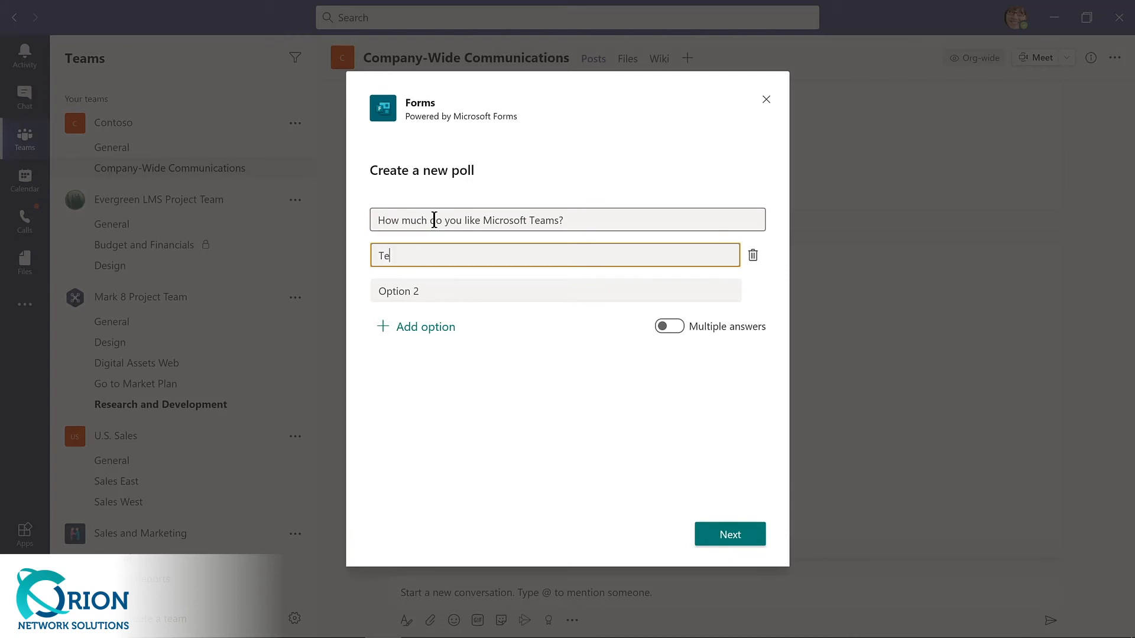
key(Tab)
key(Tab)
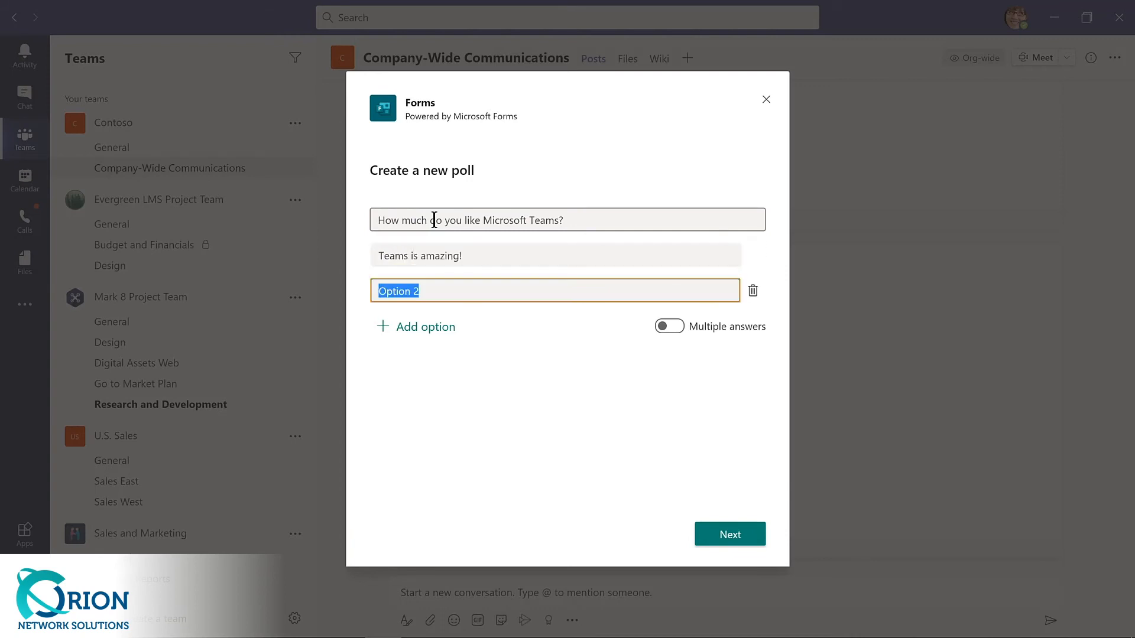
text(Such a big time saver!)
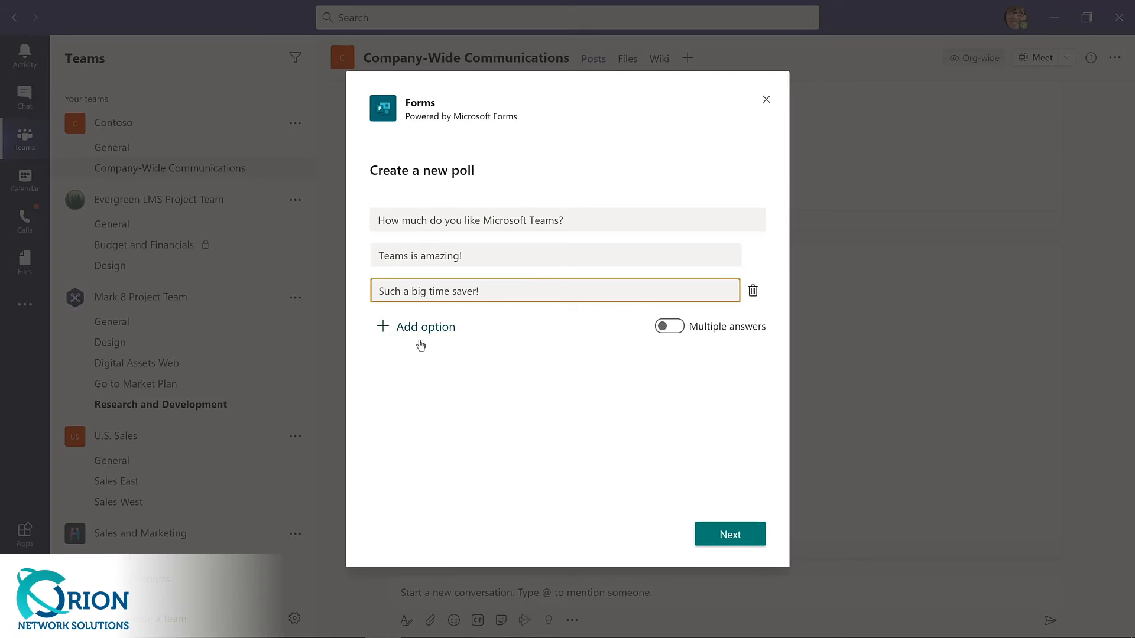
click(701, 530)
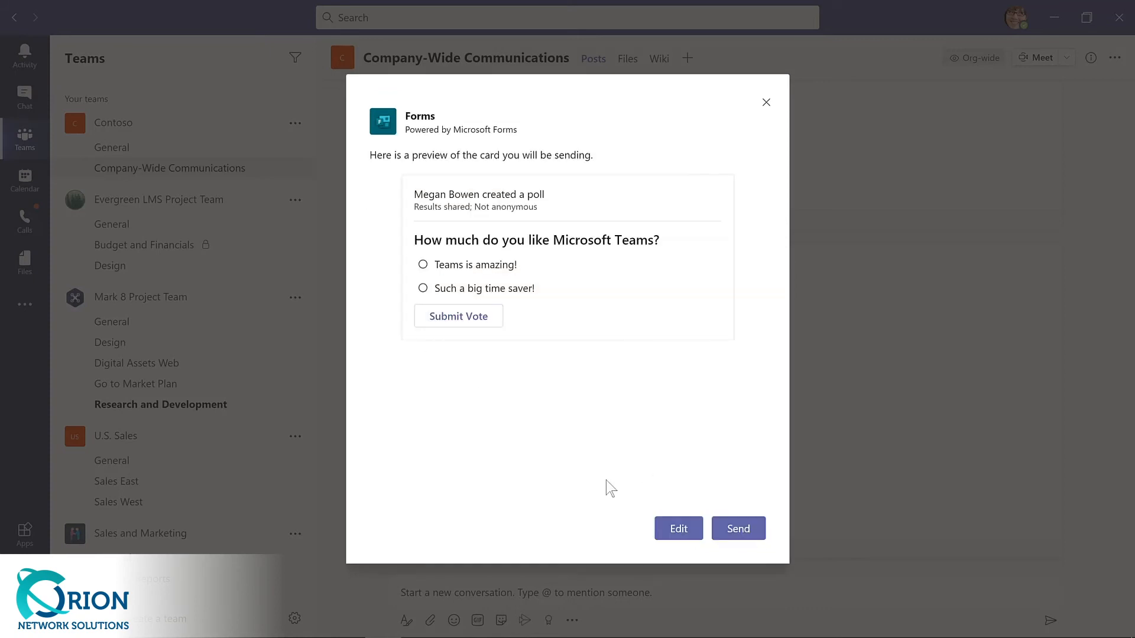
click(739, 535)
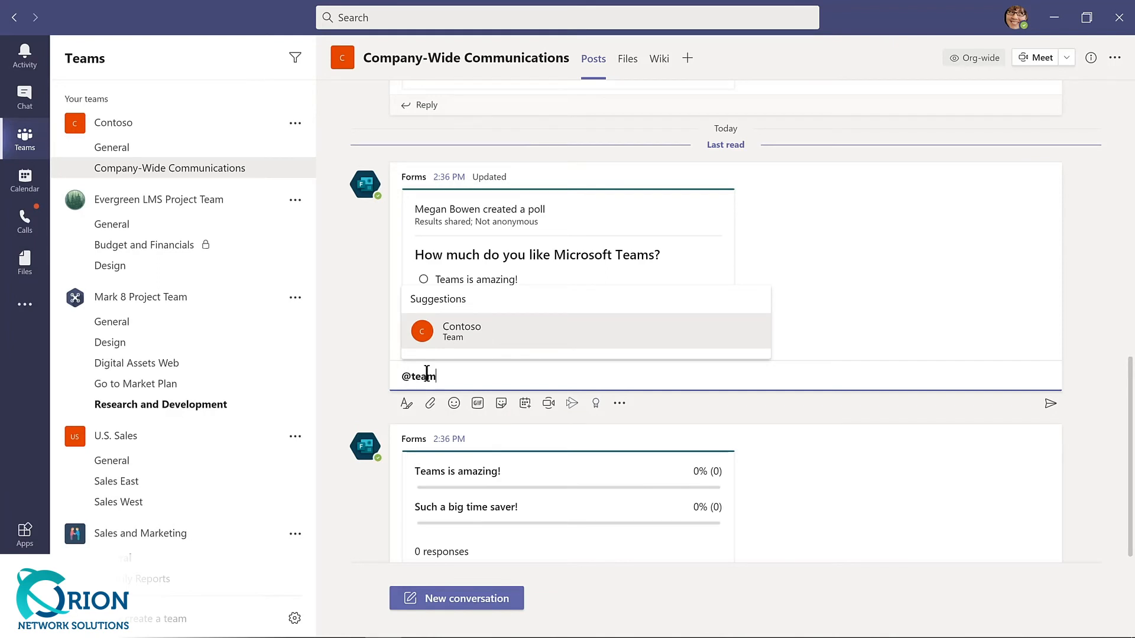
- Reply to the poll post, mentioning the Contoso team with the message "Please complete this poll by Friday!"
key(Return)
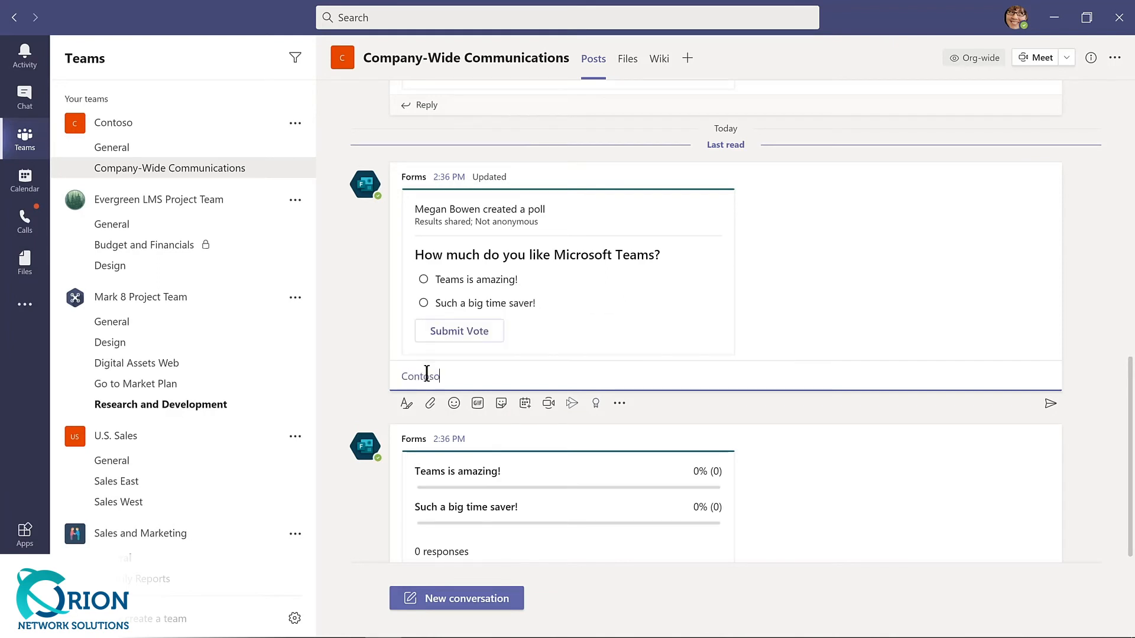
text(Please complete this poll by Friday!)
key(Return)
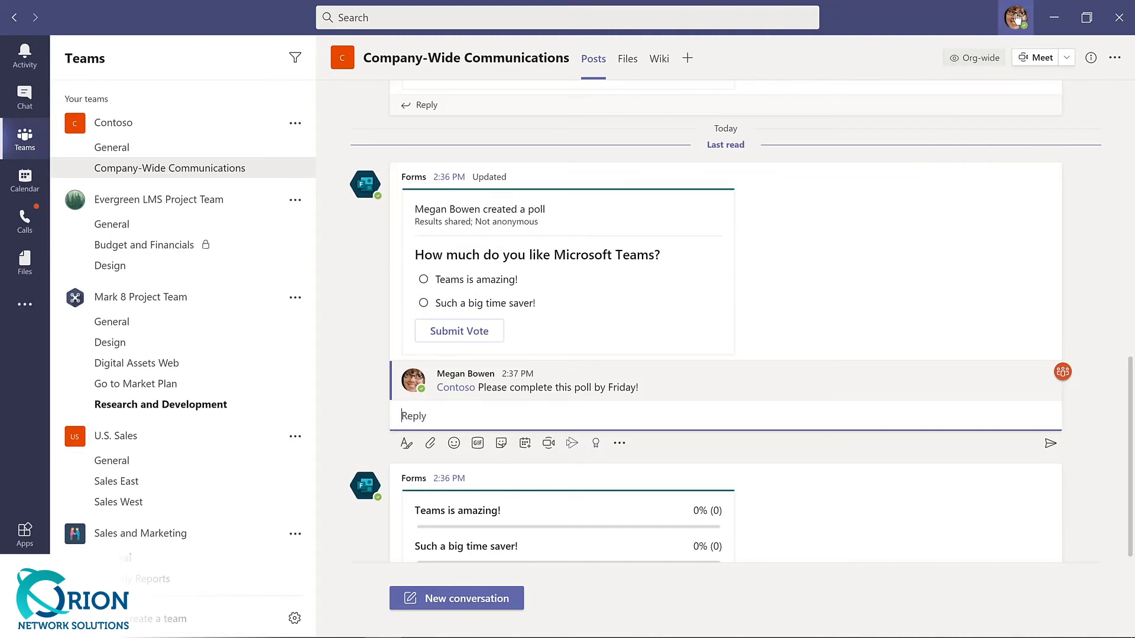
- Switch the application theme to Dark in the general settings and close the settings
click(1016, 18)
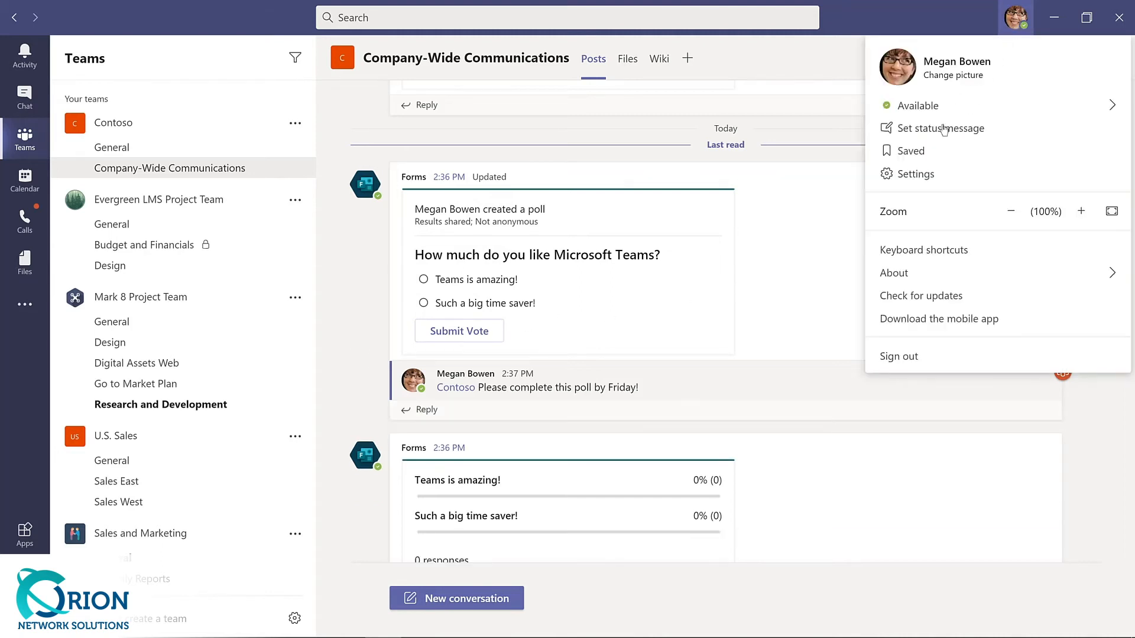
click(917, 176)
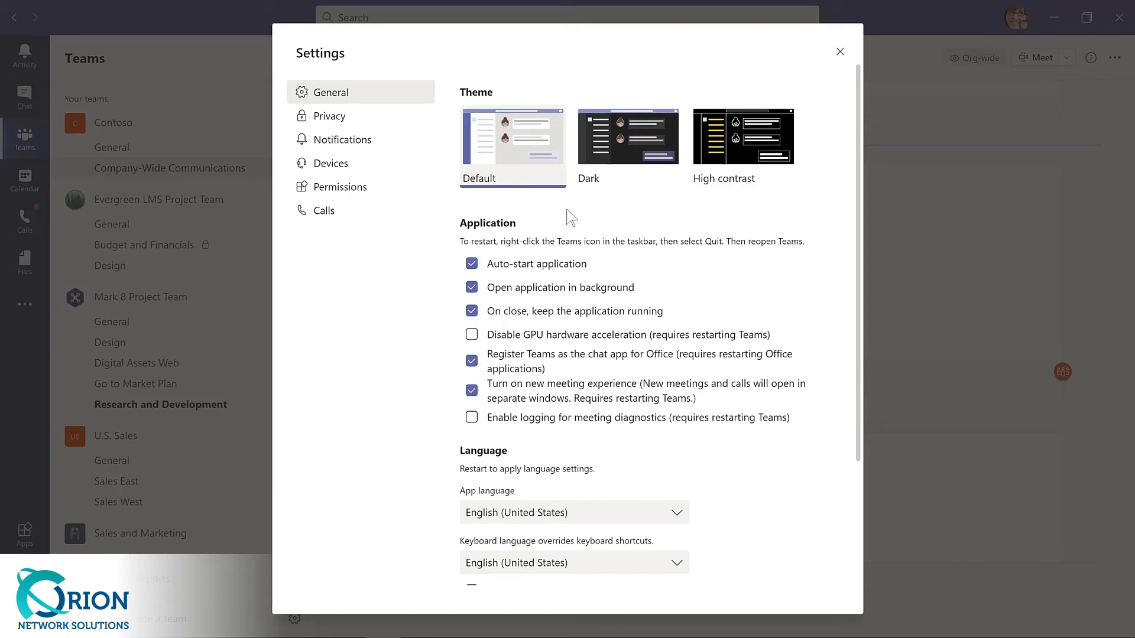
click(627, 142)
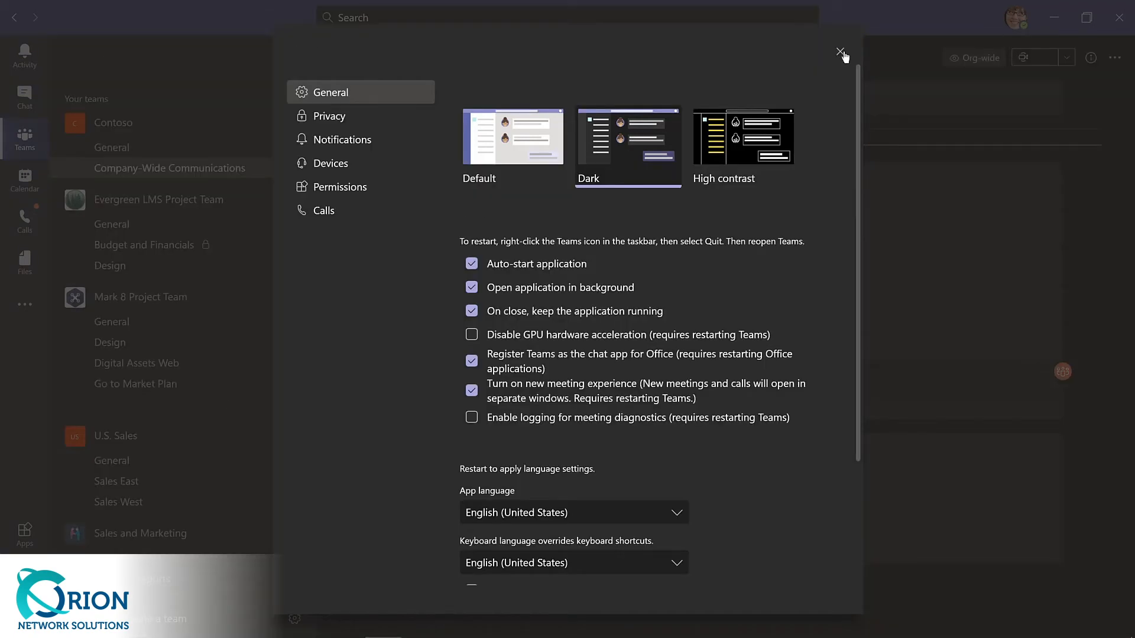
click(840, 52)
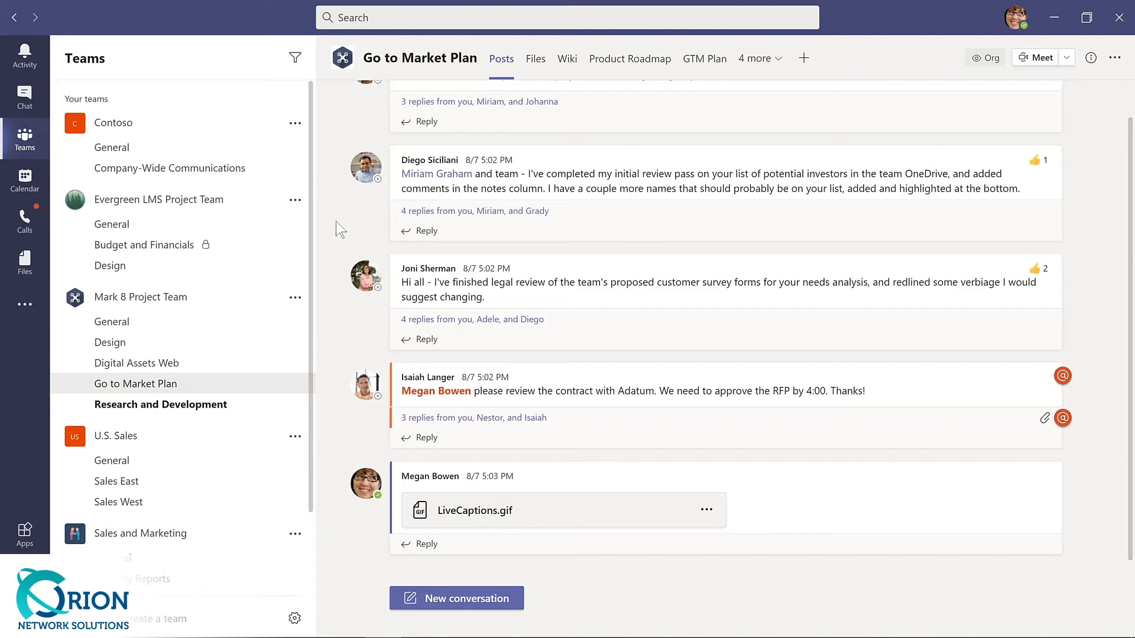
- Save the potential investors review post and the customer survey legal review post in the Go to Market Plan channel
mouse_move(814, 173)
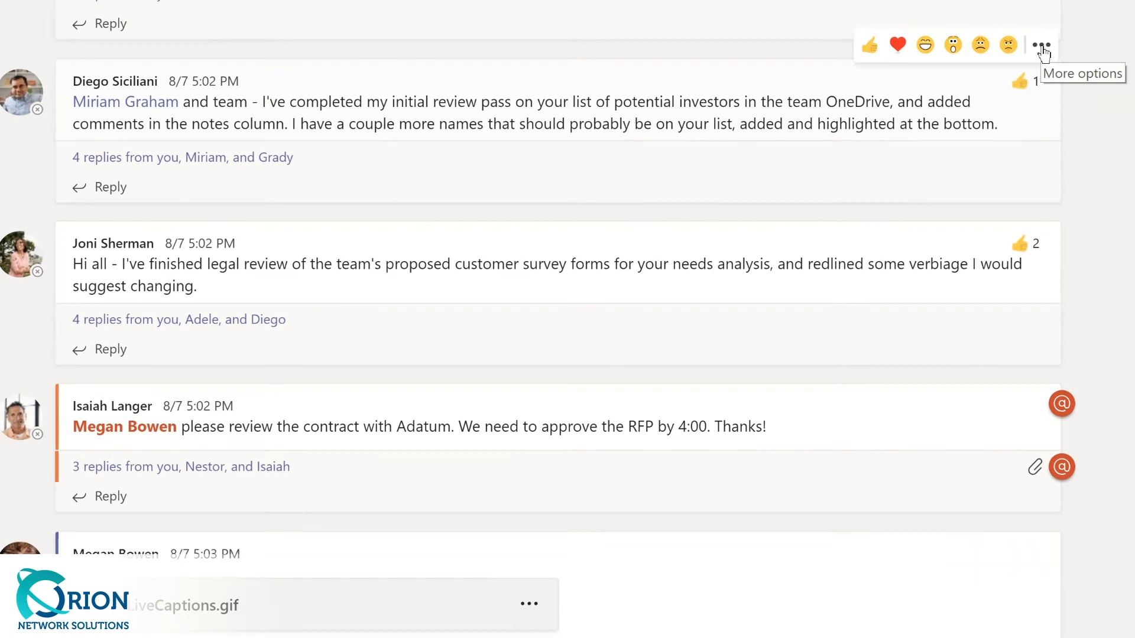
click(1049, 137)
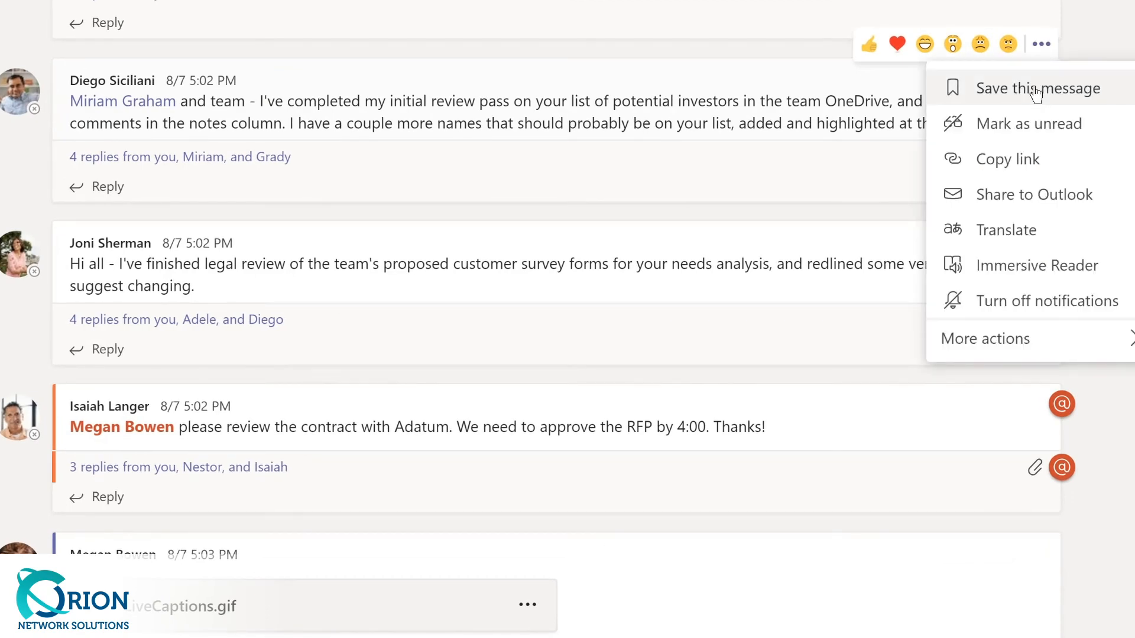
click(1035, 90)
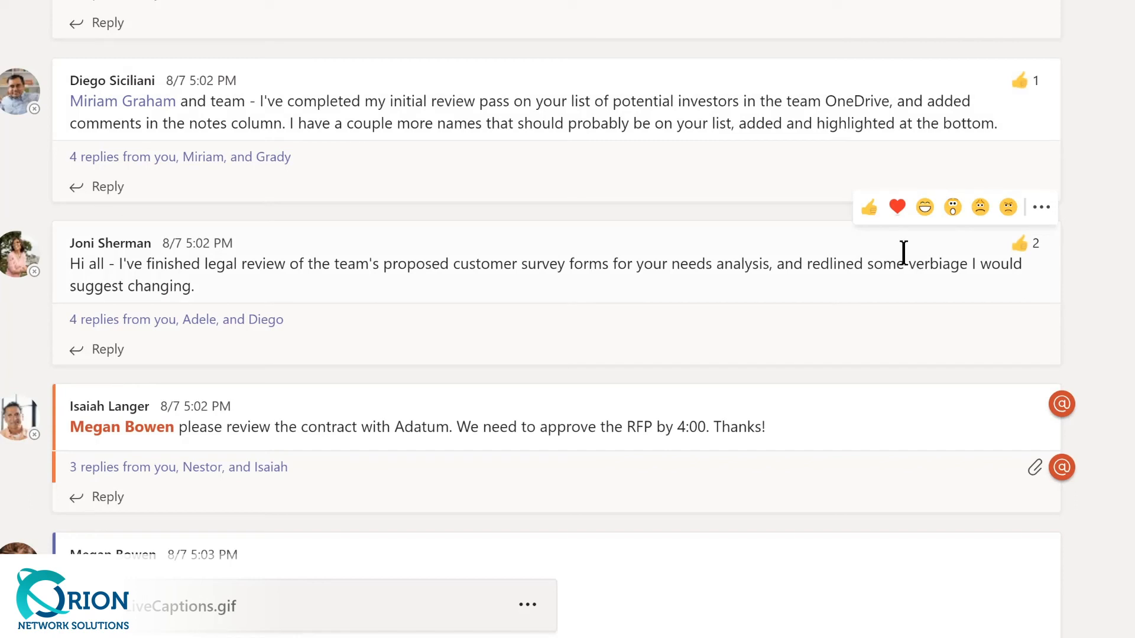
click(1041, 210)
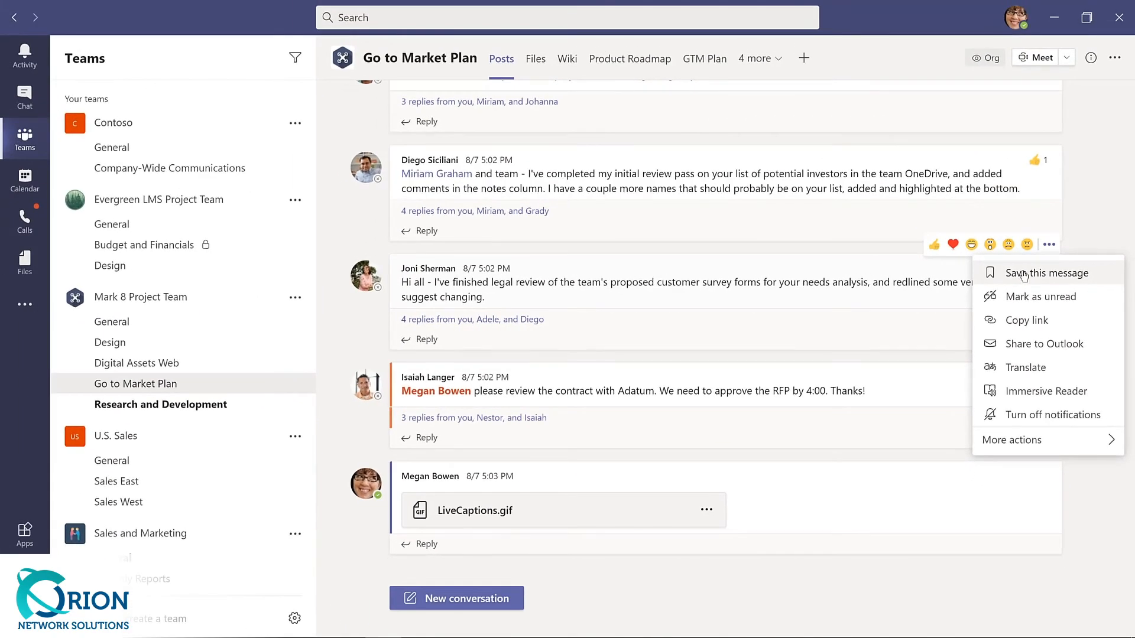
click(1023, 273)
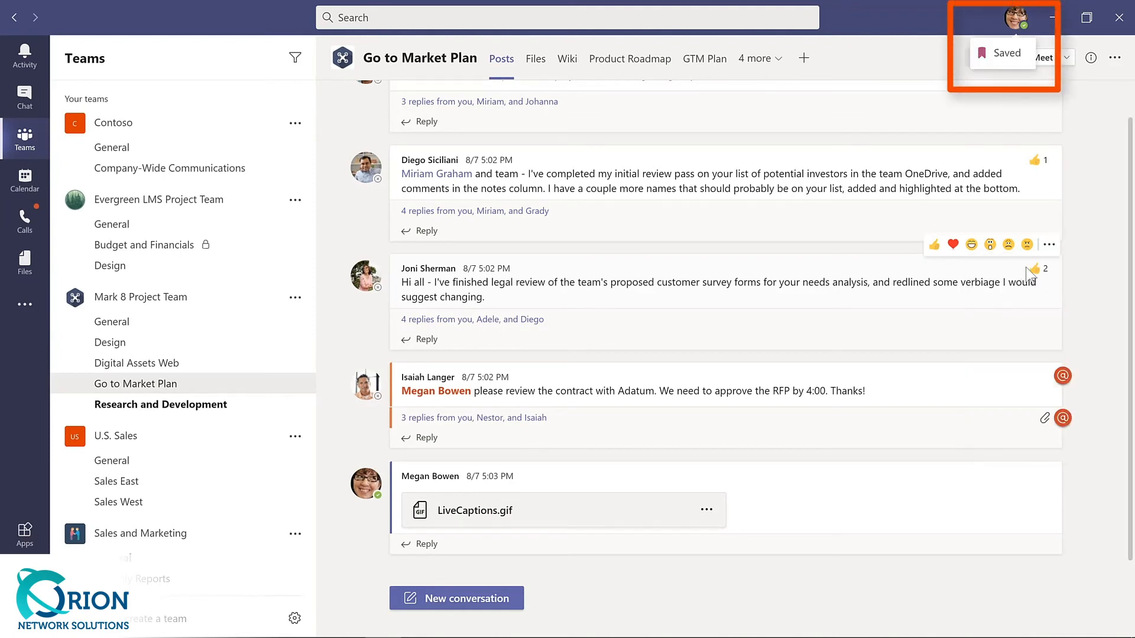
- Open the list of saved messages, view the potential investors review post and unsave it
mouse_move(1027, 272)
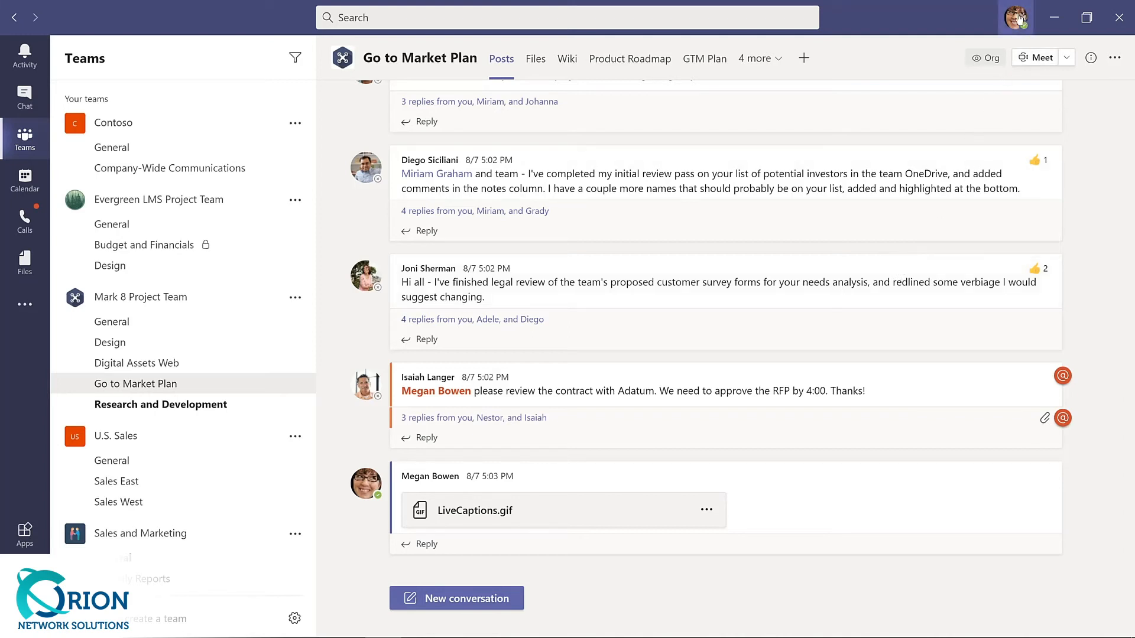
click(1018, 20)
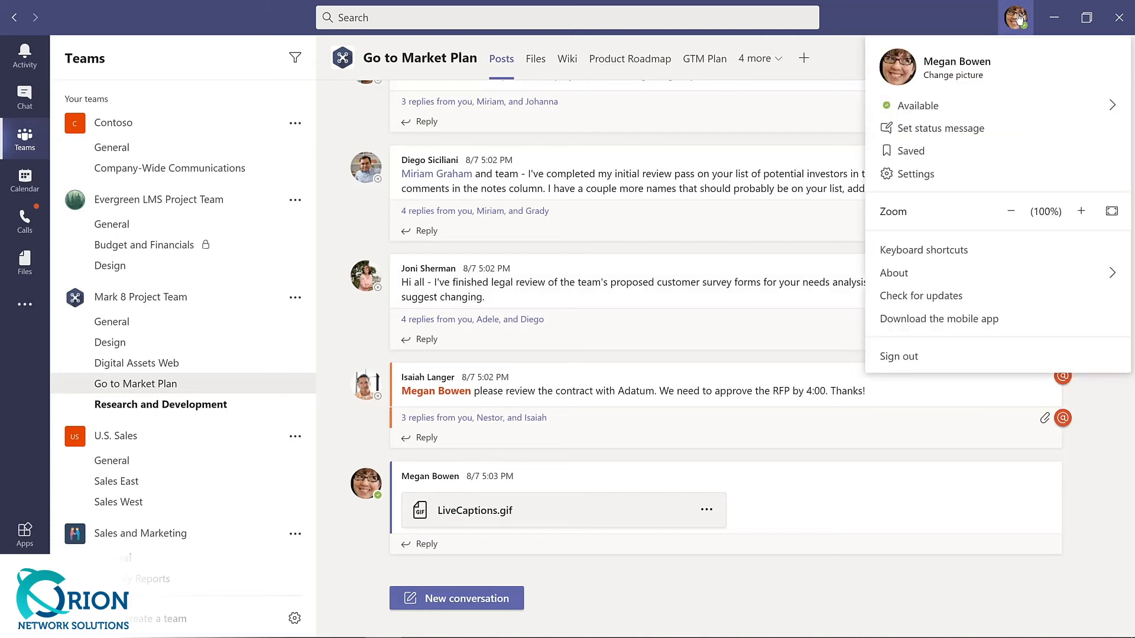
click(910, 152)
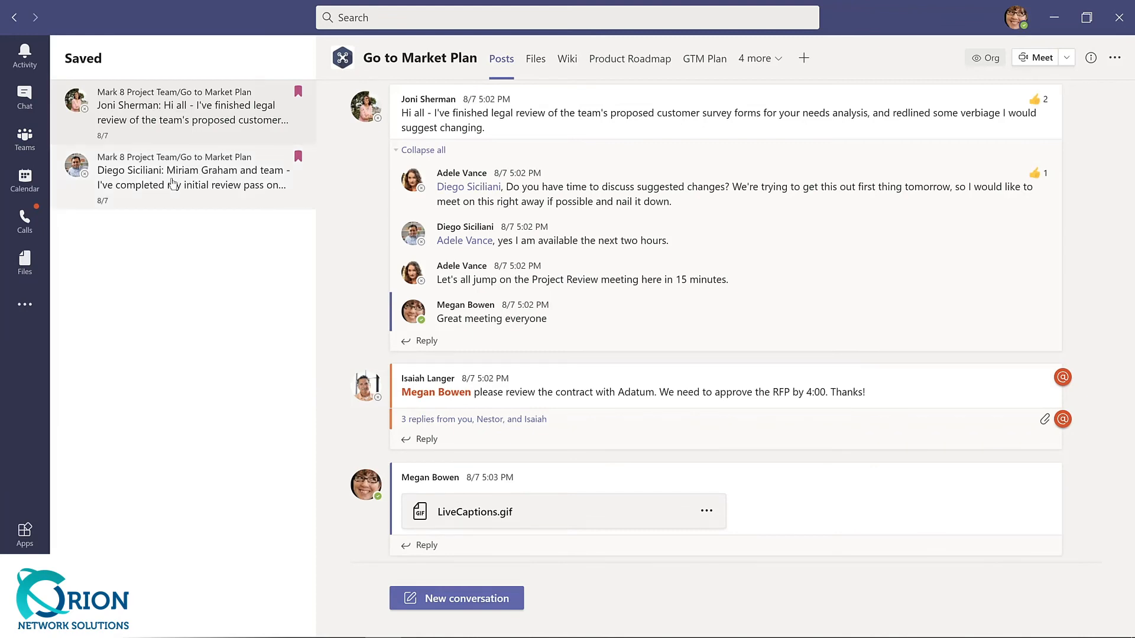
click(259, 171)
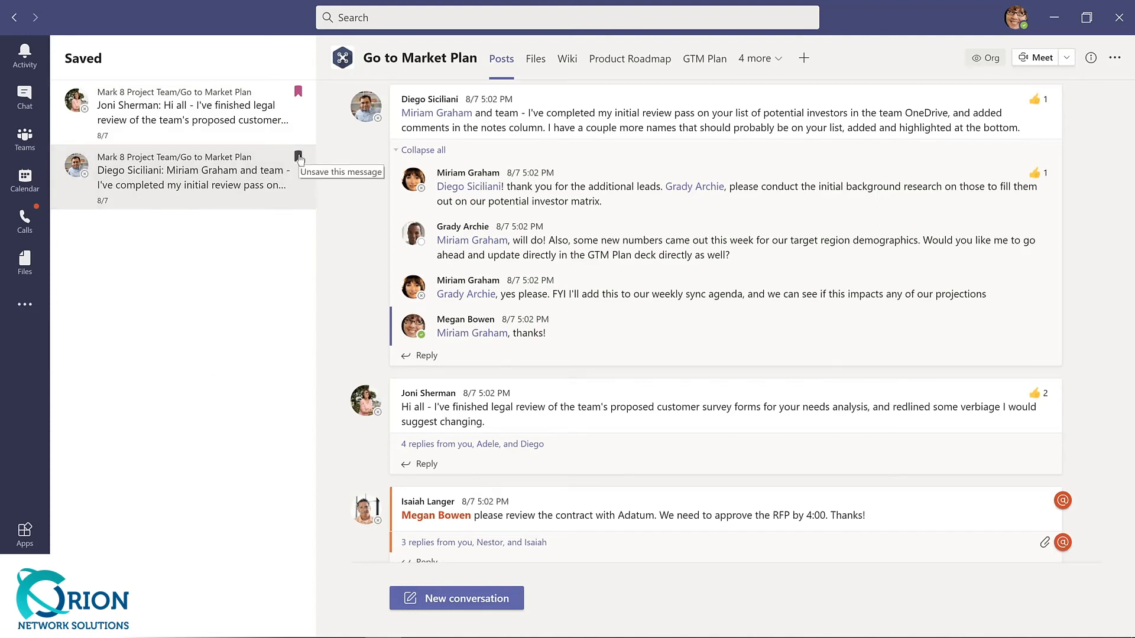
click(299, 158)
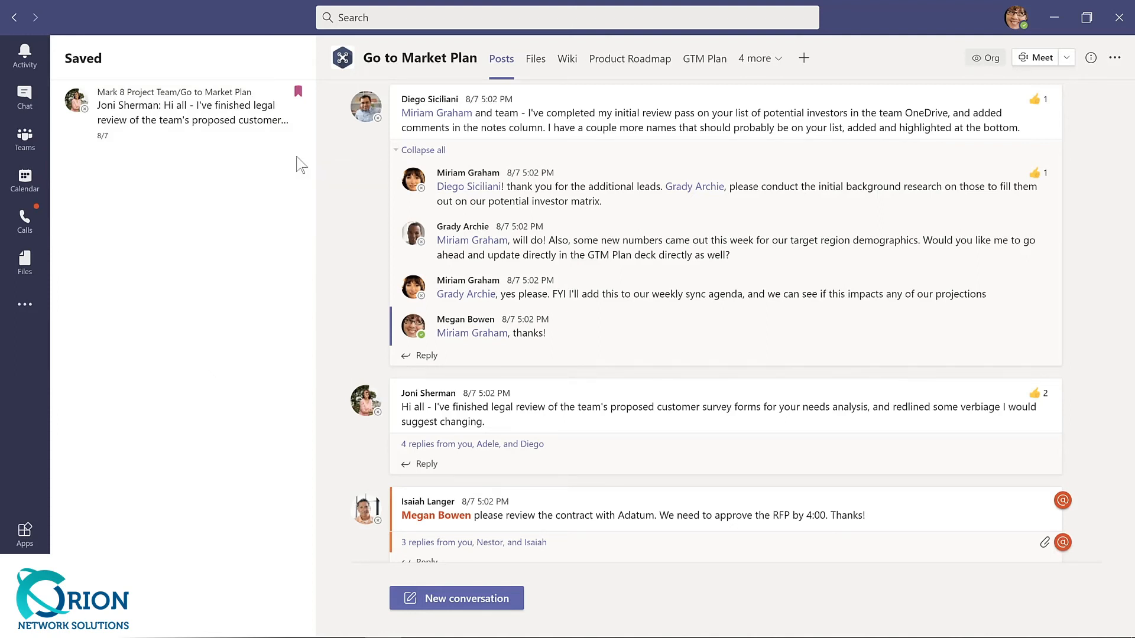
- From the Evergreen LMS Project Team's Design channel, show the saved messages with the /saved command and unsave the potential investors review post
click(122, 271)
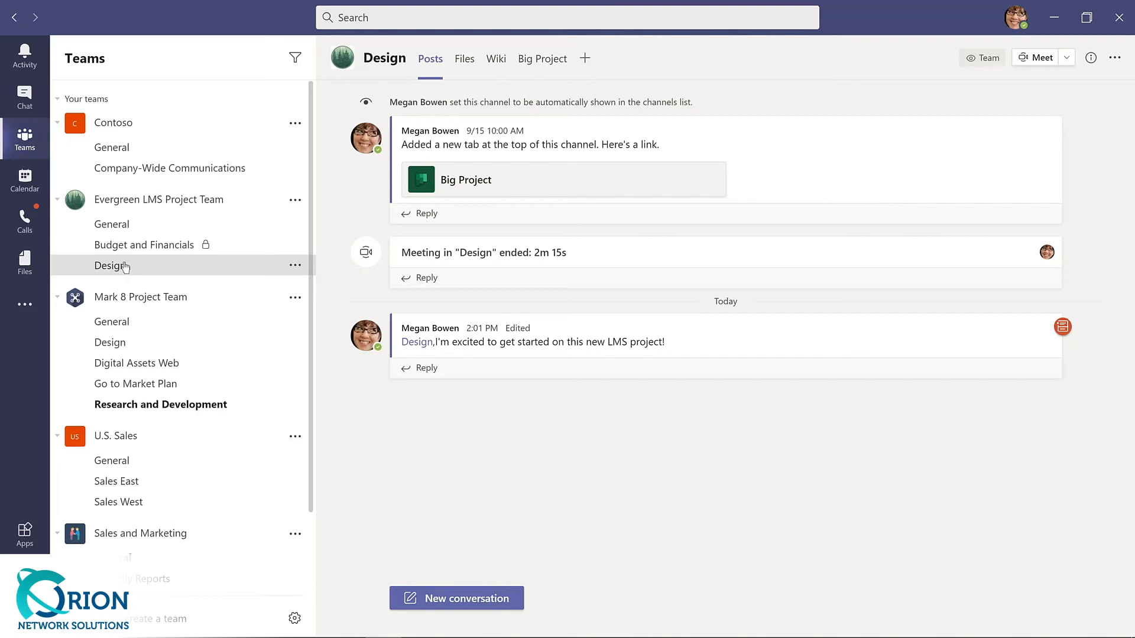
click(399, 15)
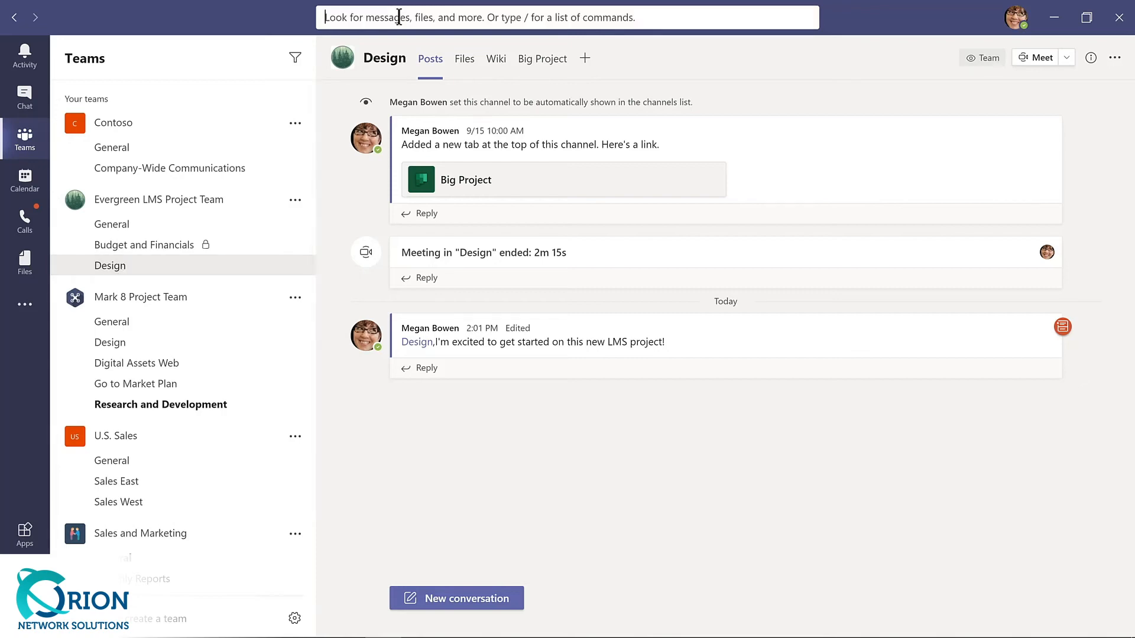
text(/saved)
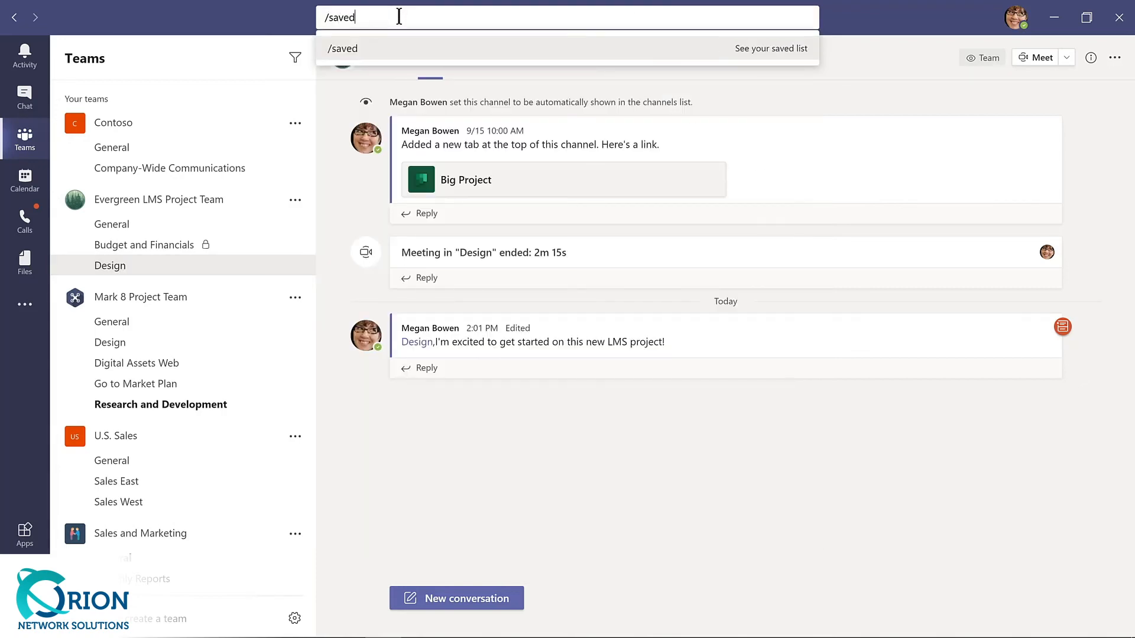
key(Return)
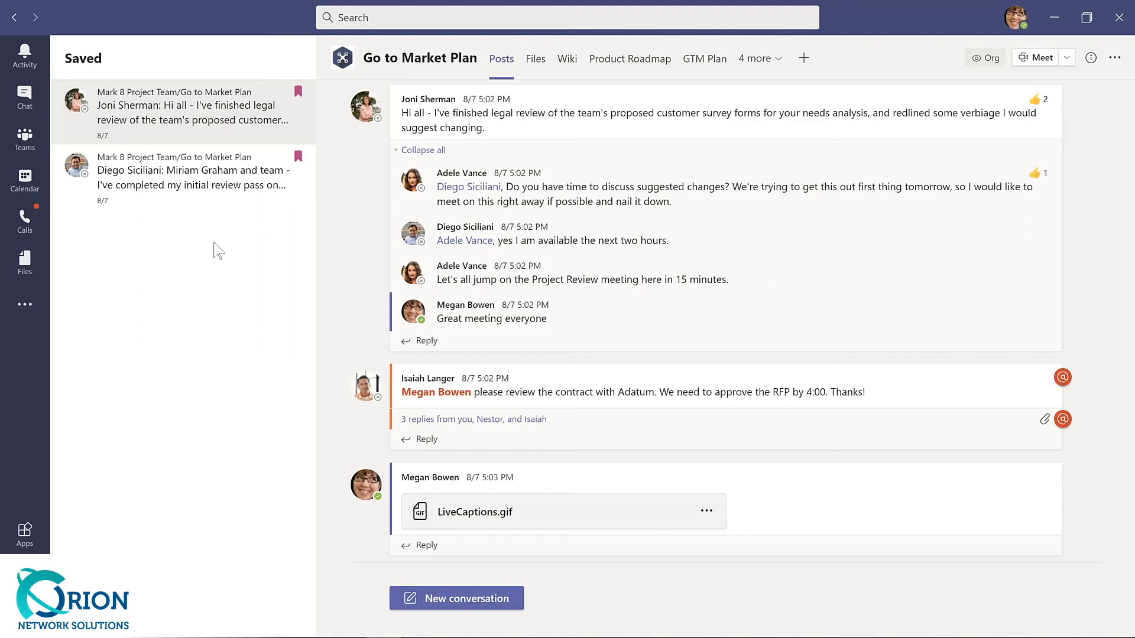
click(298, 157)
- Return to the Go to Market Plan channel, save the Adatum contract review post and unsave it through its message options
click(29, 145)
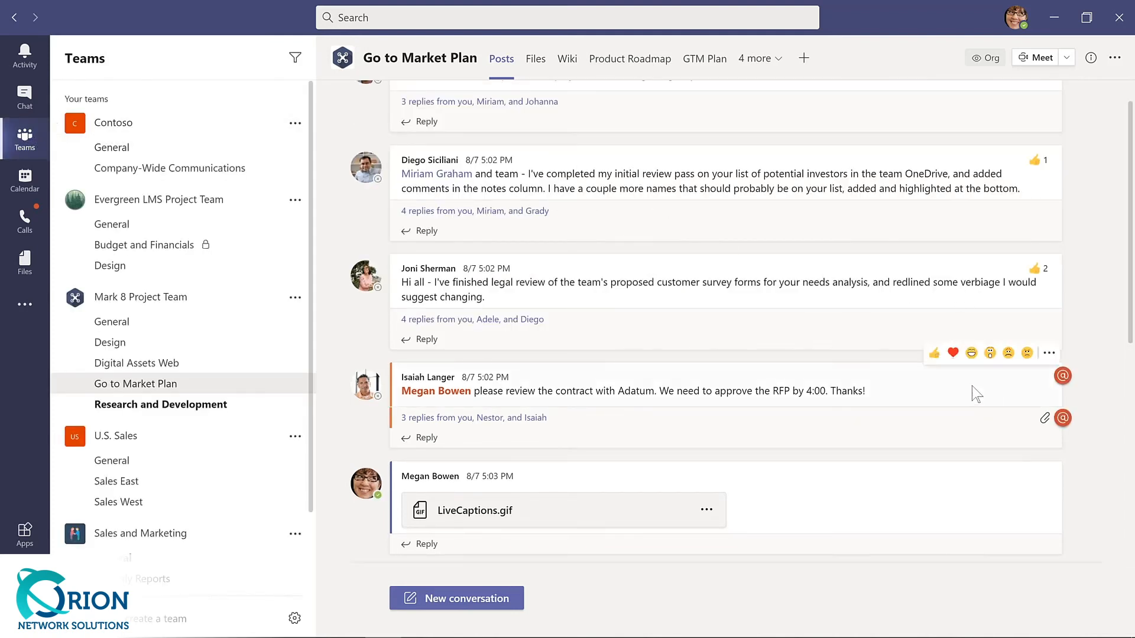
click(1049, 354)
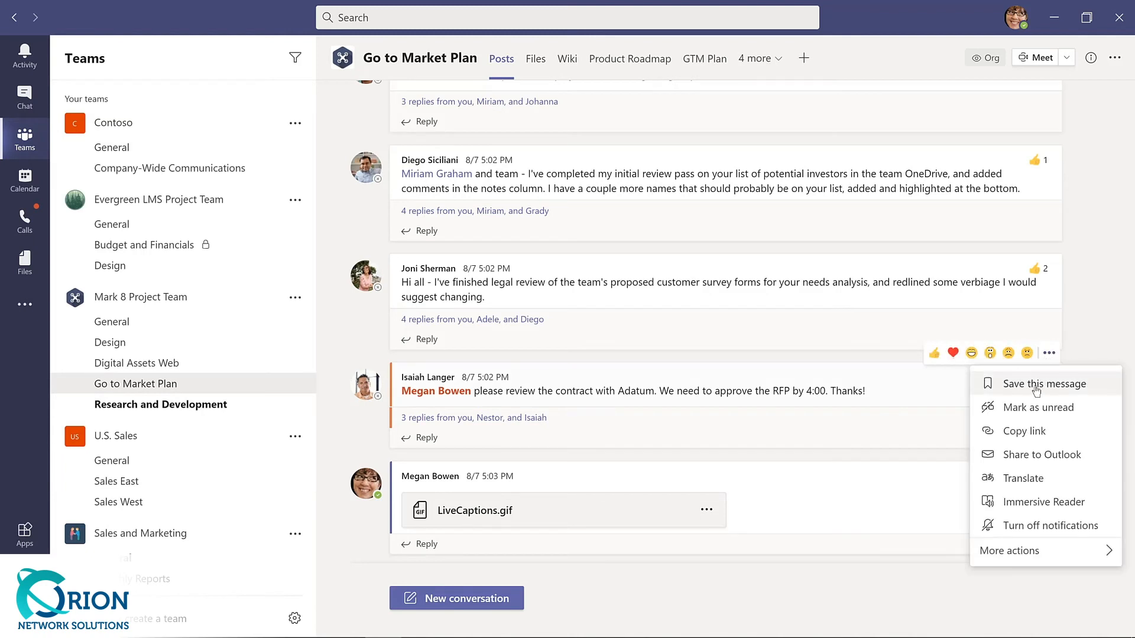
click(1043, 383)
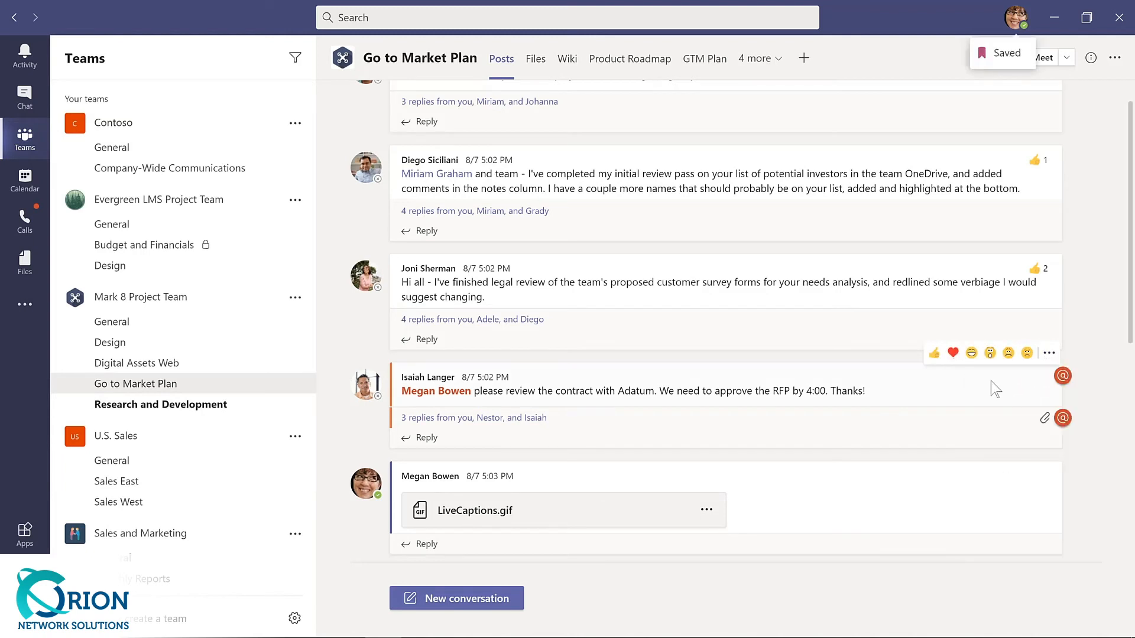
click(1049, 354)
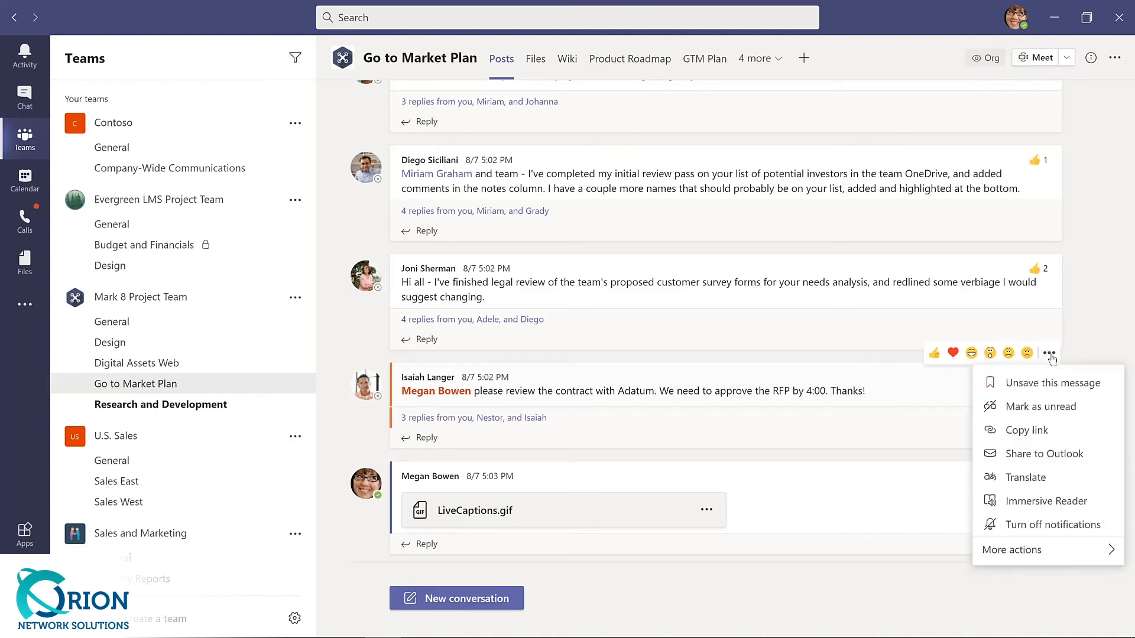
click(1037, 384)
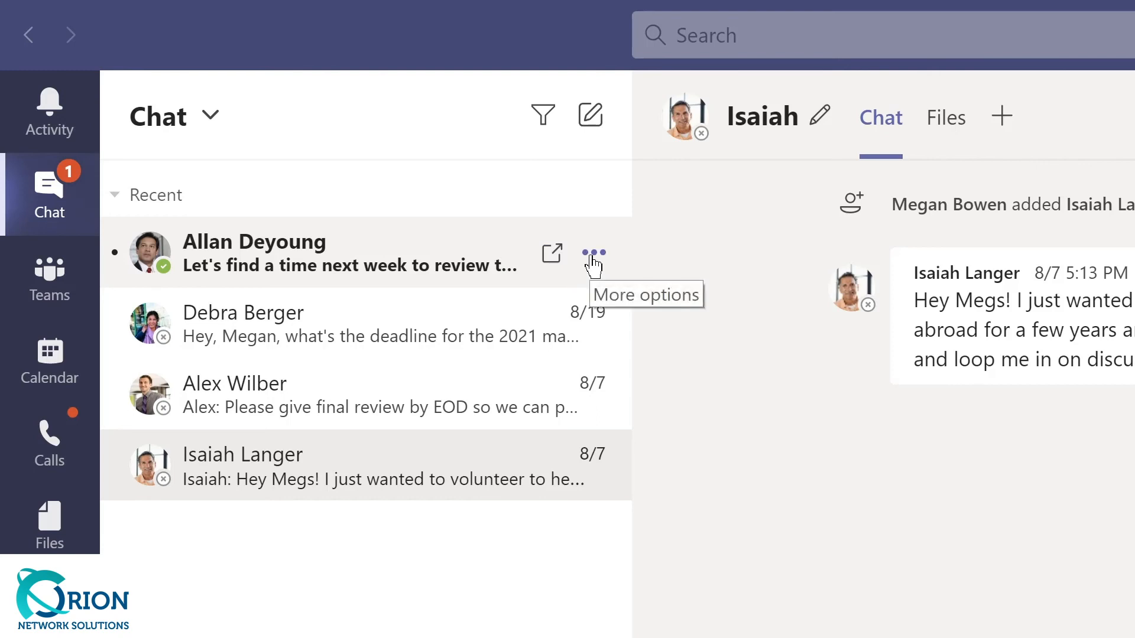
- Pin the unread chat at the top of the recent chats
click(591, 258)
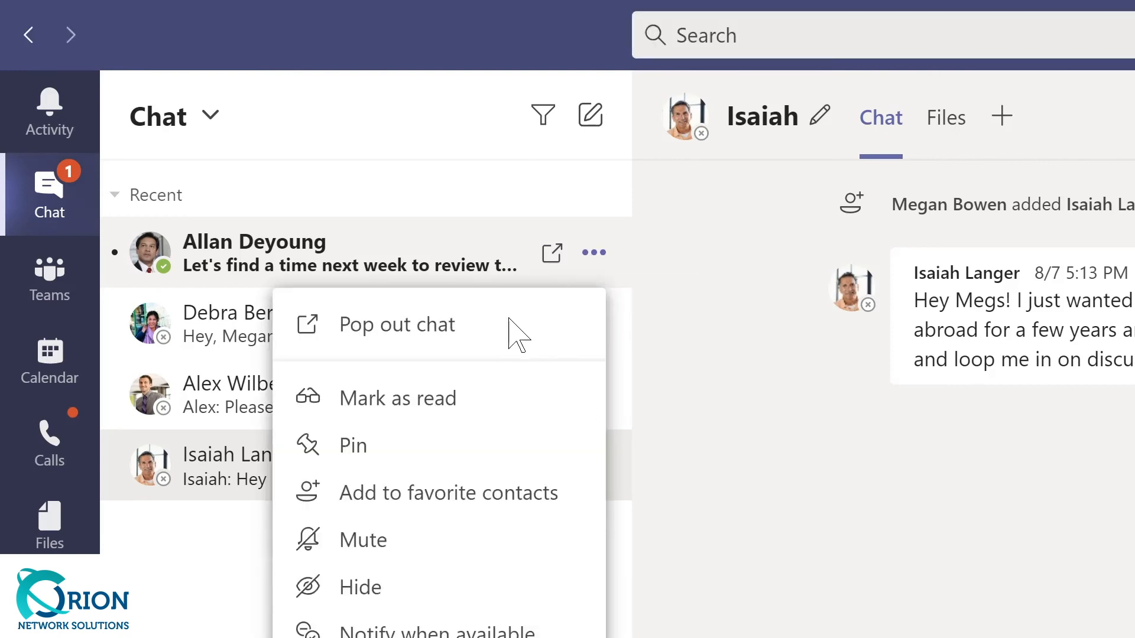
click(354, 448)
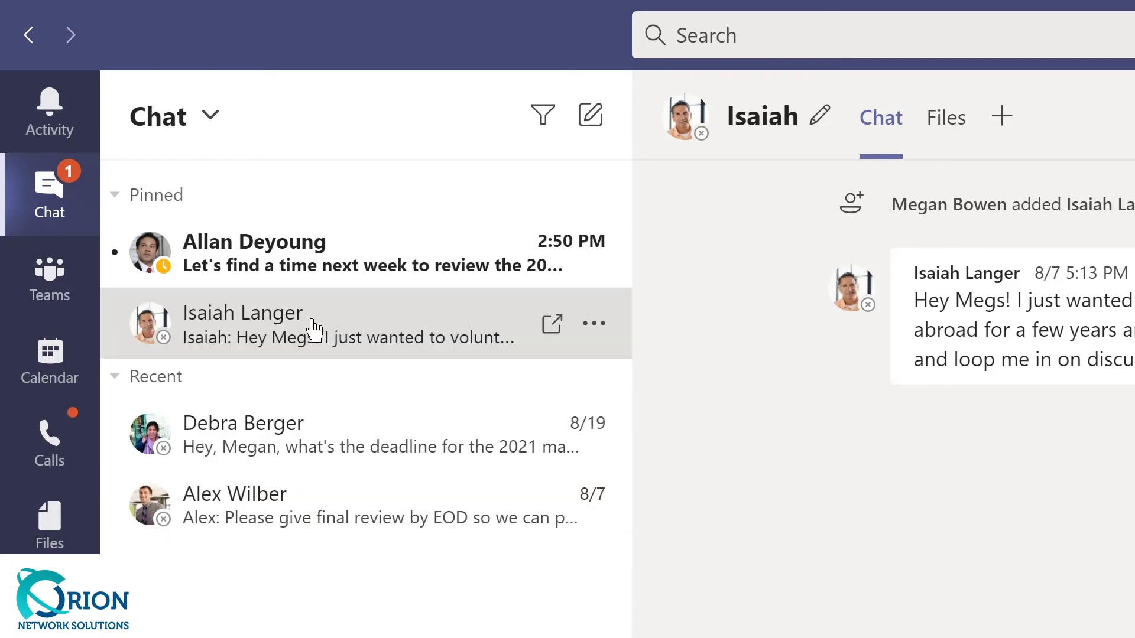
- Move the second pinned chat to the top of the pinned chats and unpin it
drag(311, 320, 314, 240)
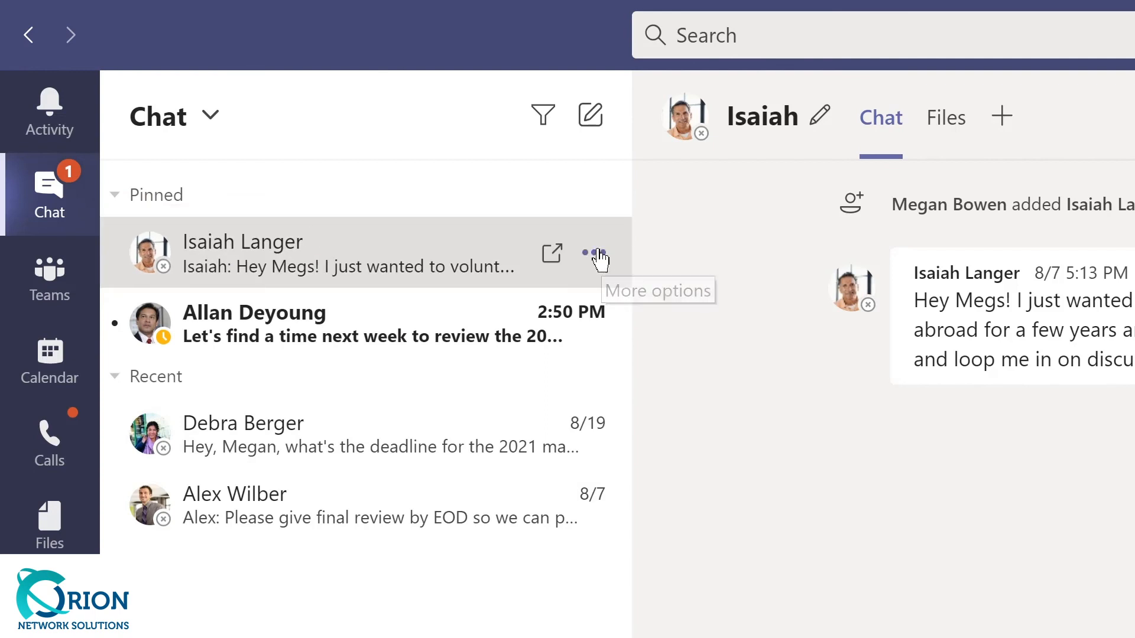
click(596, 254)
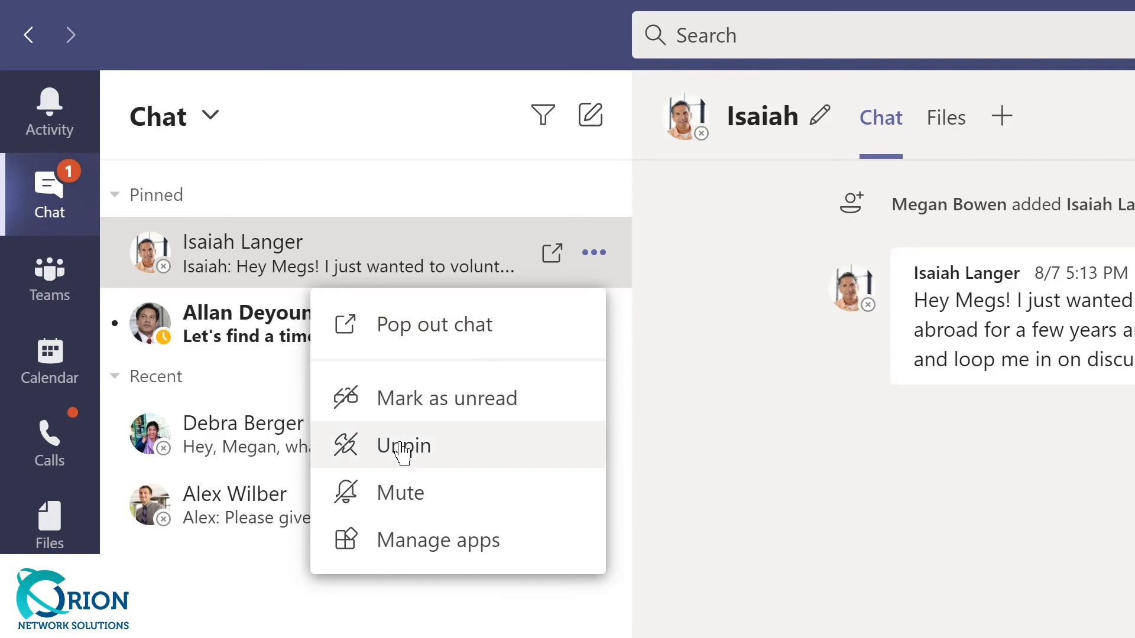
click(407, 450)
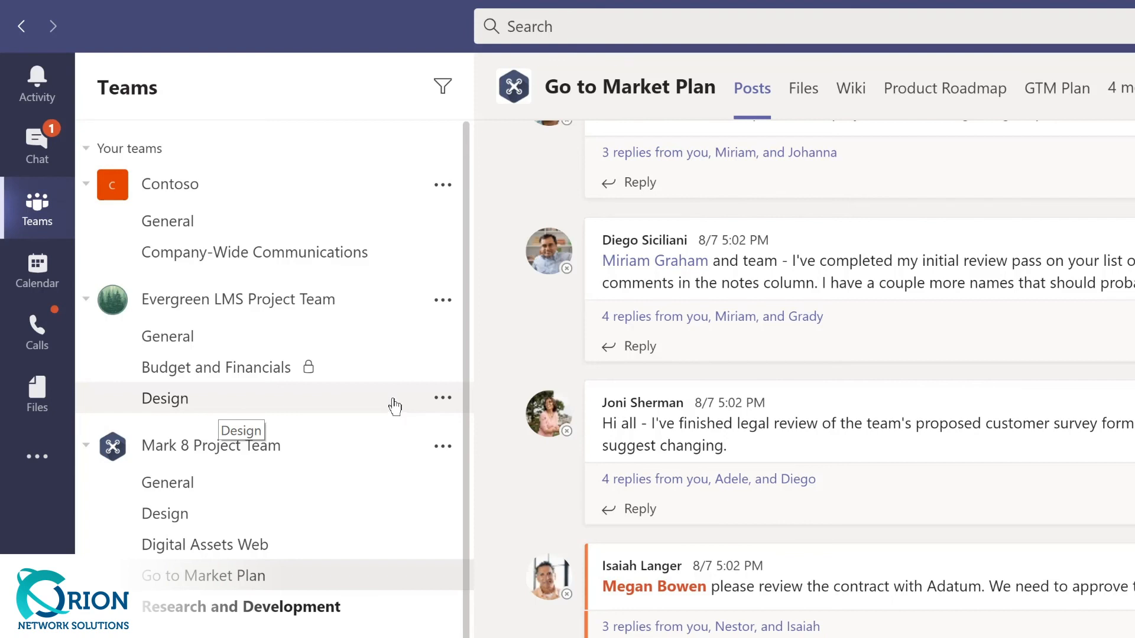
- Pin the Design channel of the Evergreen LMS Project Team
click(442, 405)
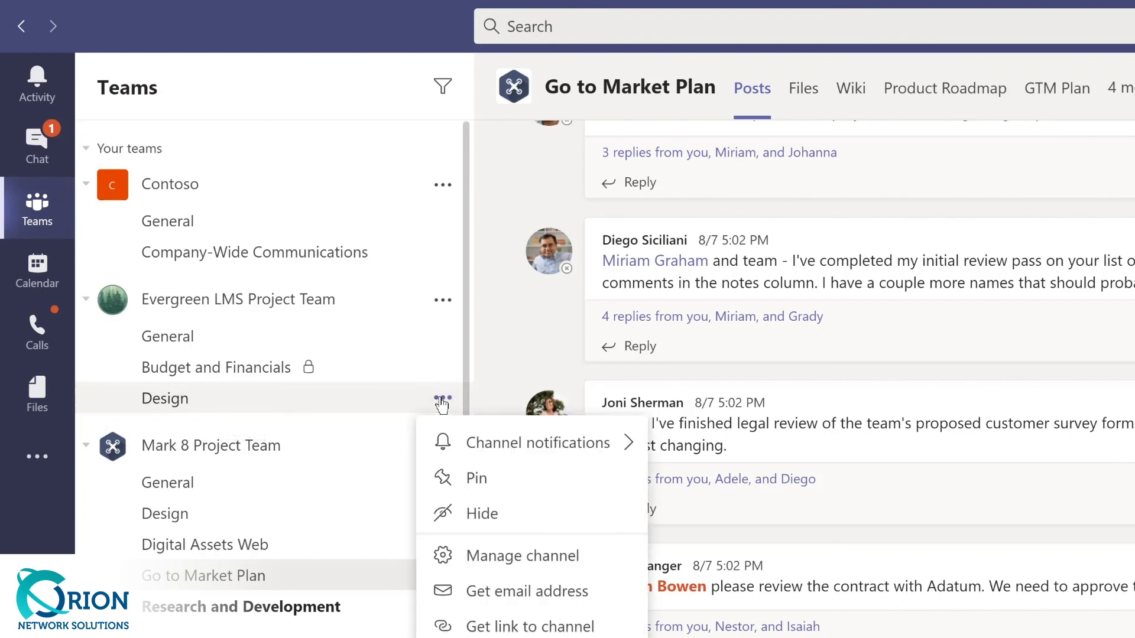
click(473, 486)
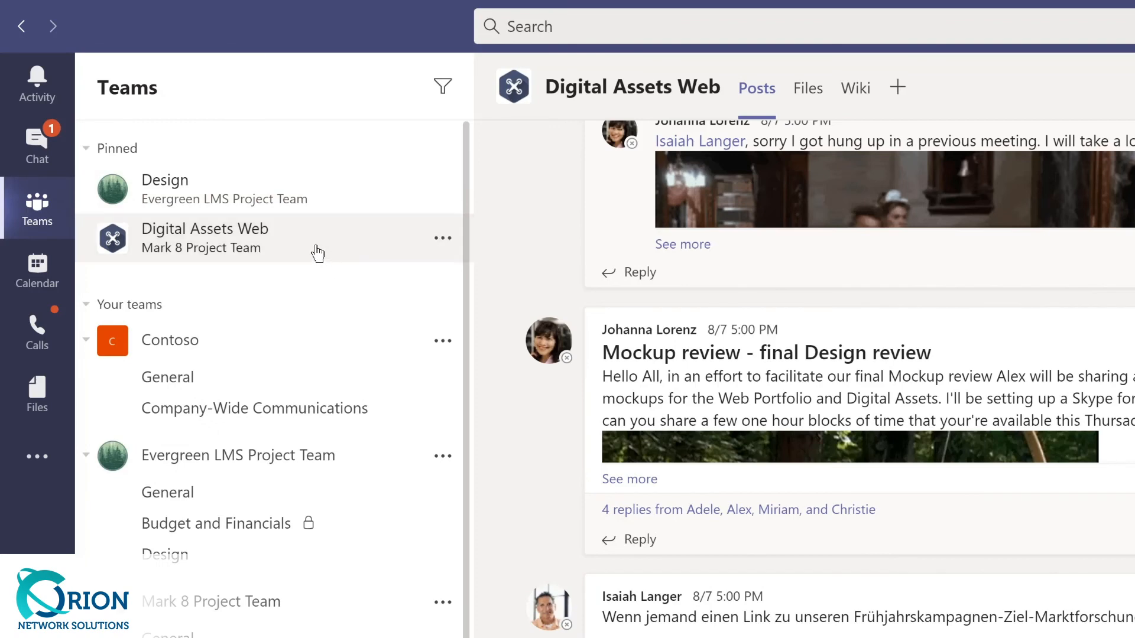
- Move the pinned Digital Assets Web channel above the Design channel and unpin it
drag(317, 253, 317, 175)
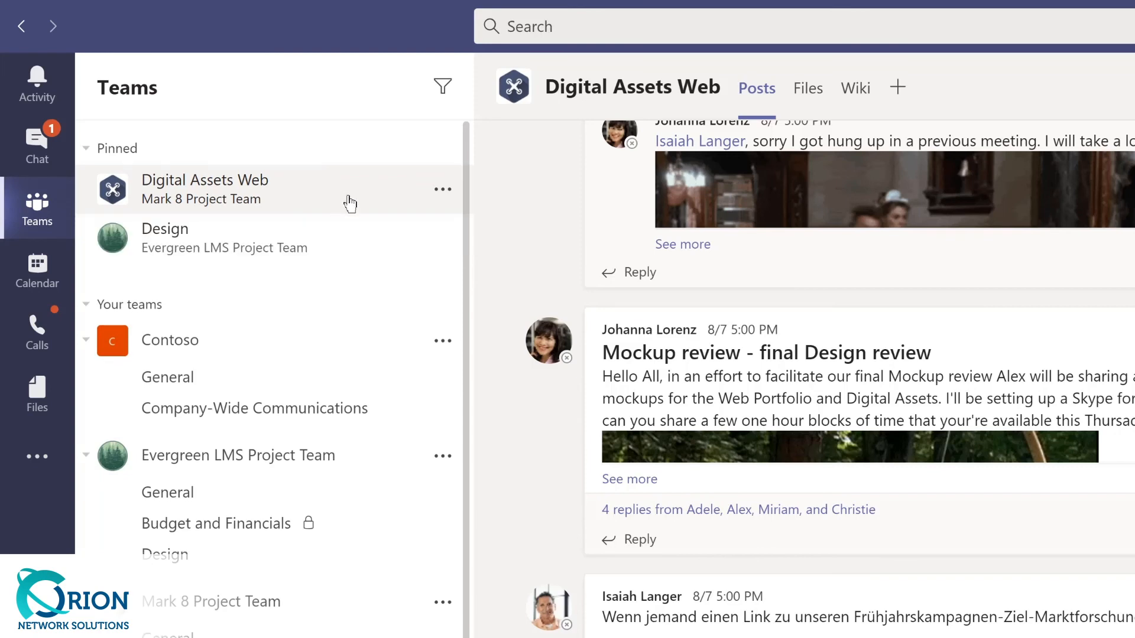
click(442, 190)
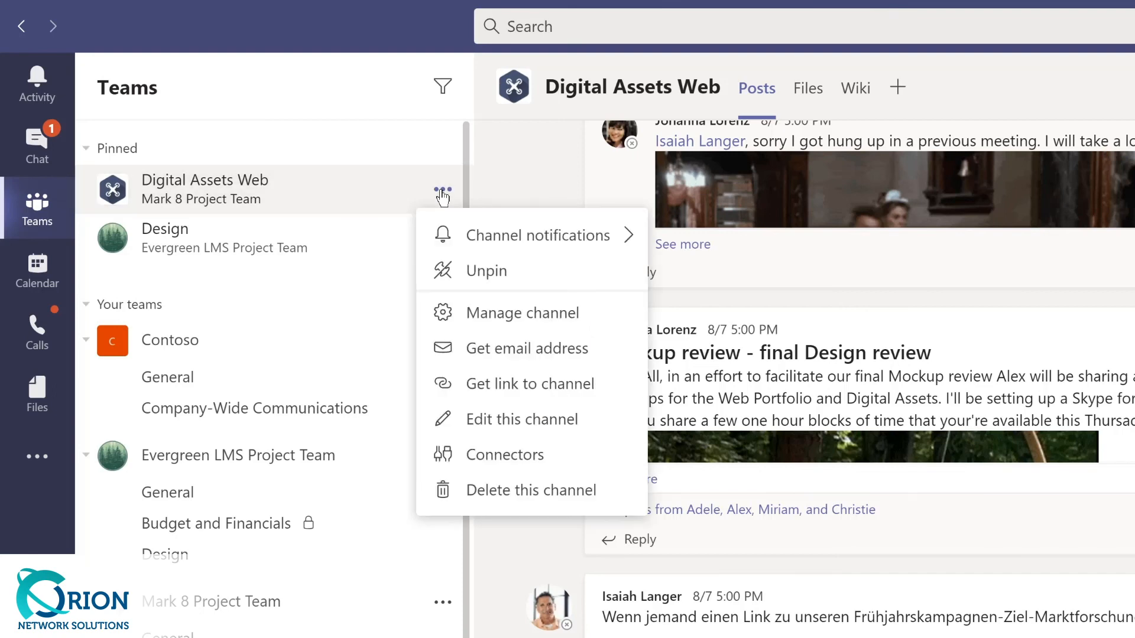
click(459, 271)
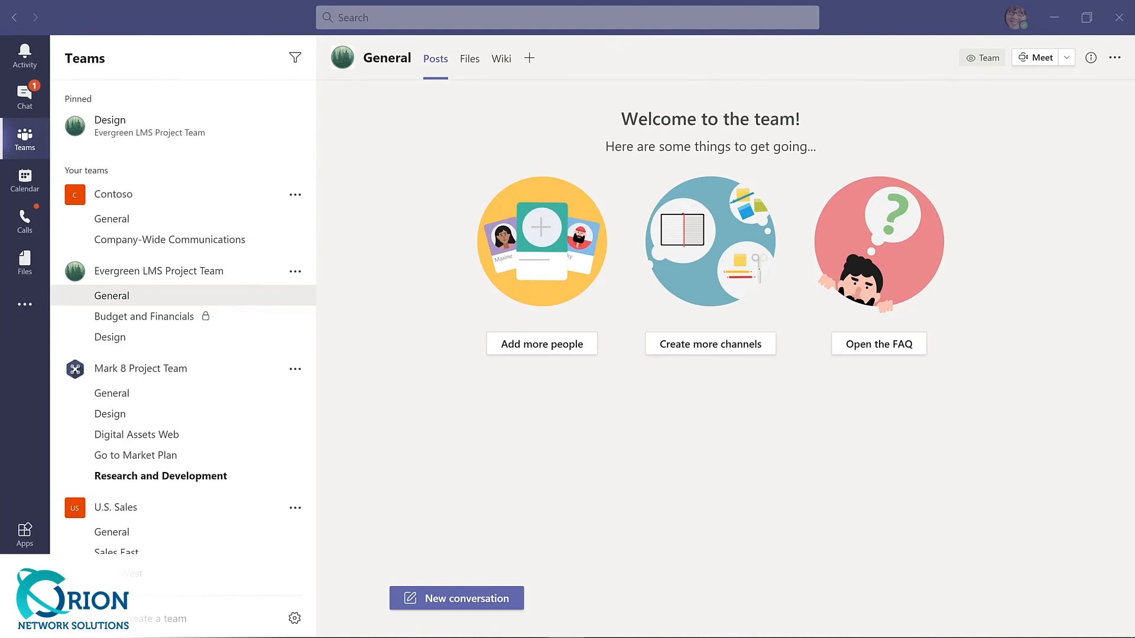
- Start a formatted new conversation in the Evergreen LMS Project Team's General channel with the subject "I'm excited to start planning our new LMS!"
click(447, 598)
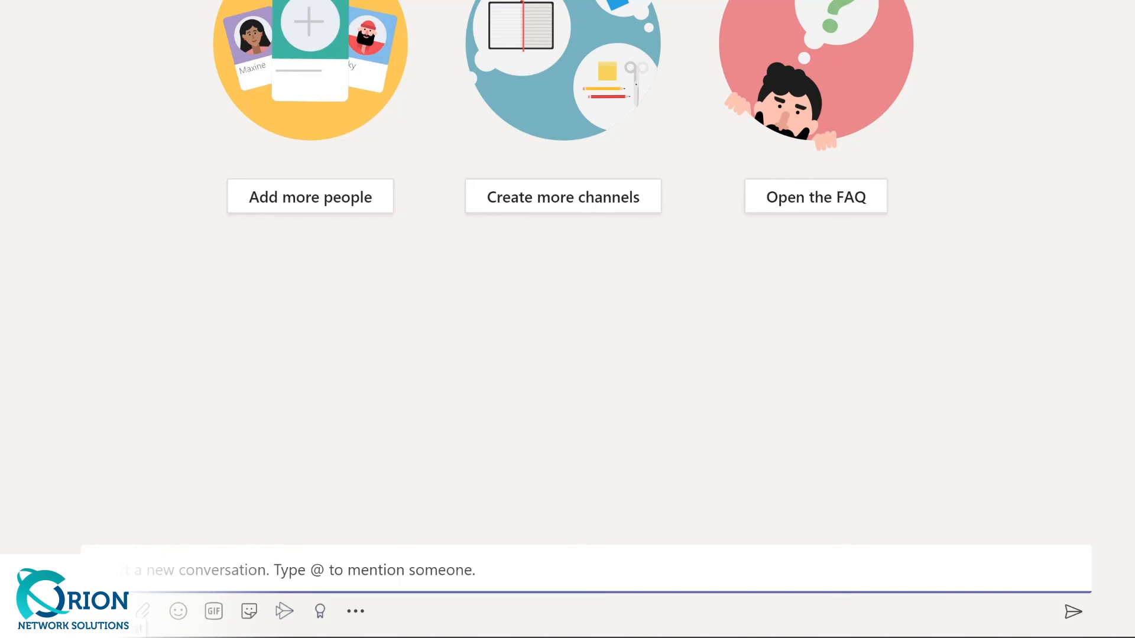
click(107, 611)
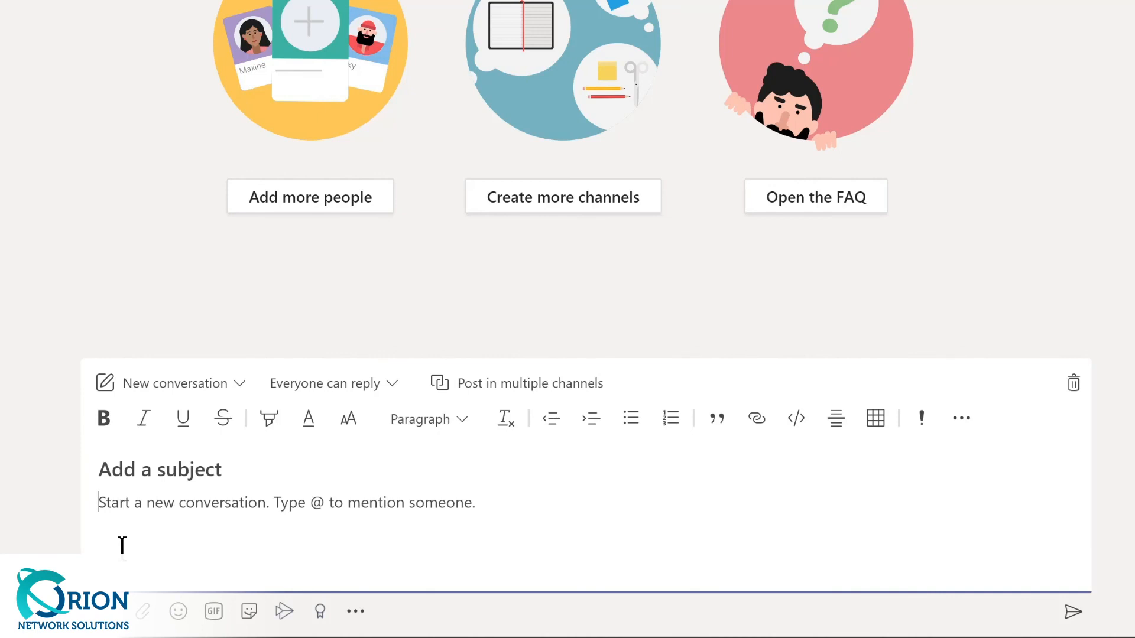
click(144, 473)
text(I'm )
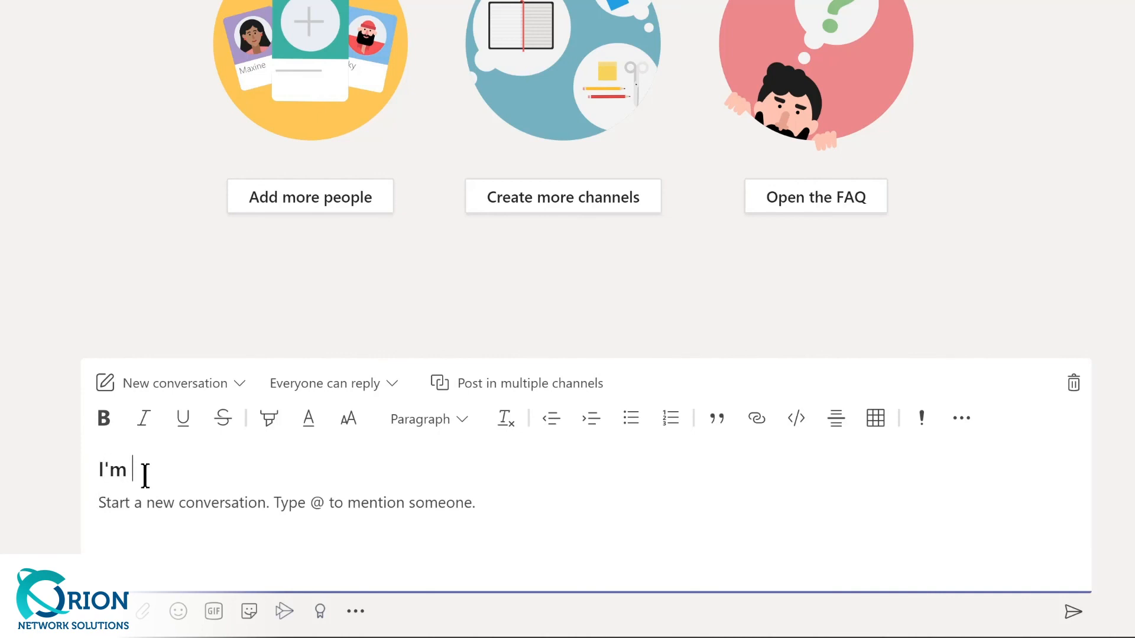
text(excited to start planning our new LMS!)
key(Return)
- Write the message "We'll be sharing details and actions in the Design channel", mentioning the Design channel
text(W)
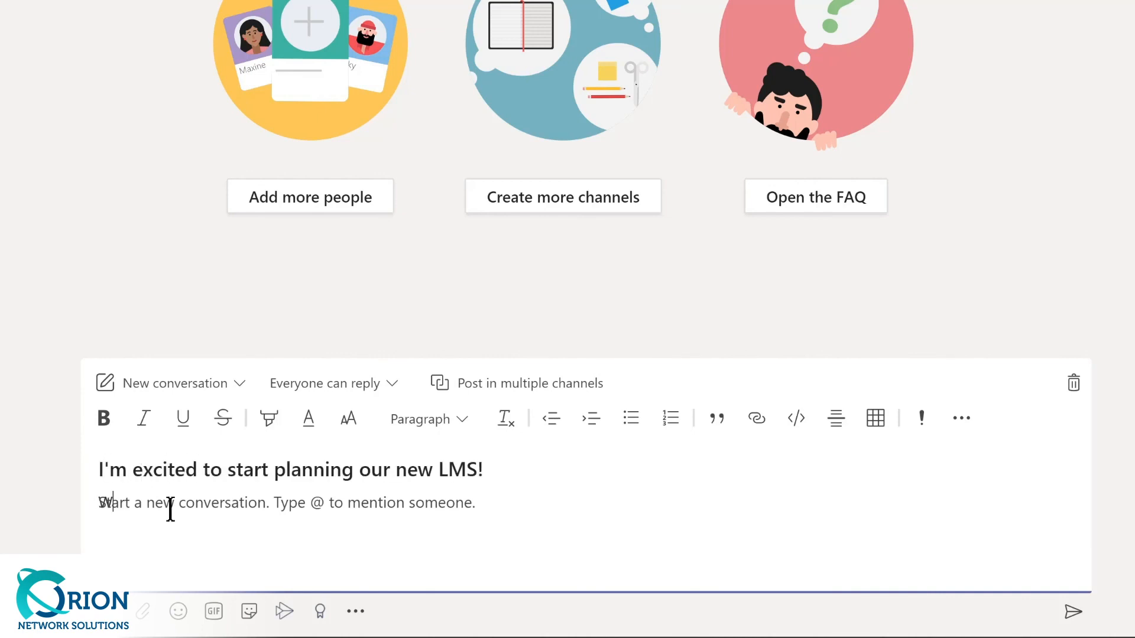
text(e'll be sharing details and actions in the @Design)
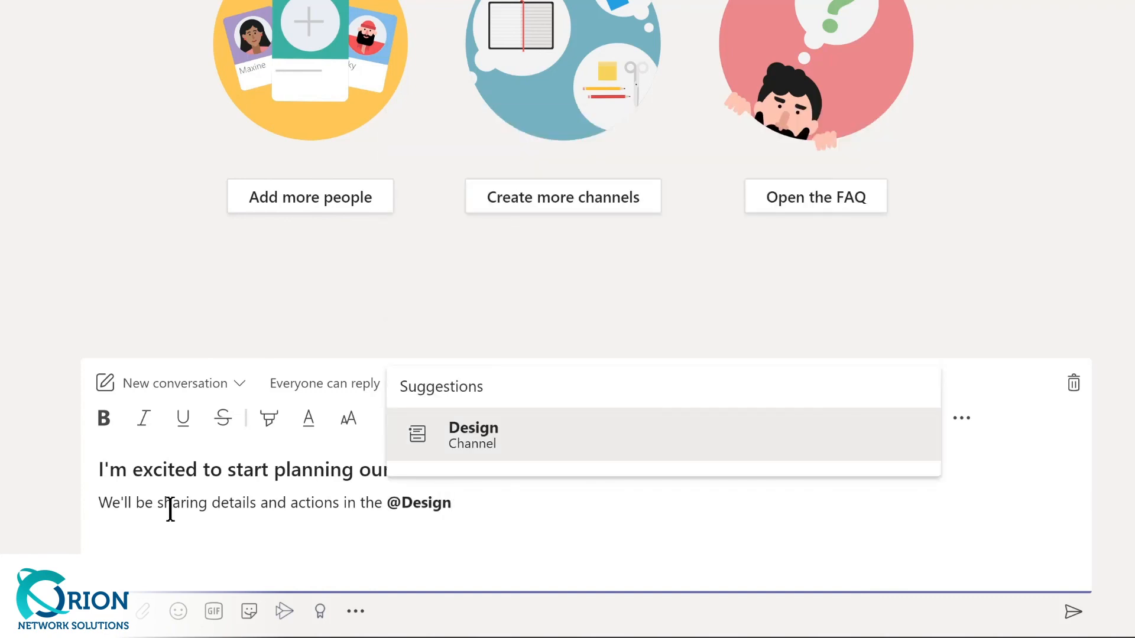
key(Return)
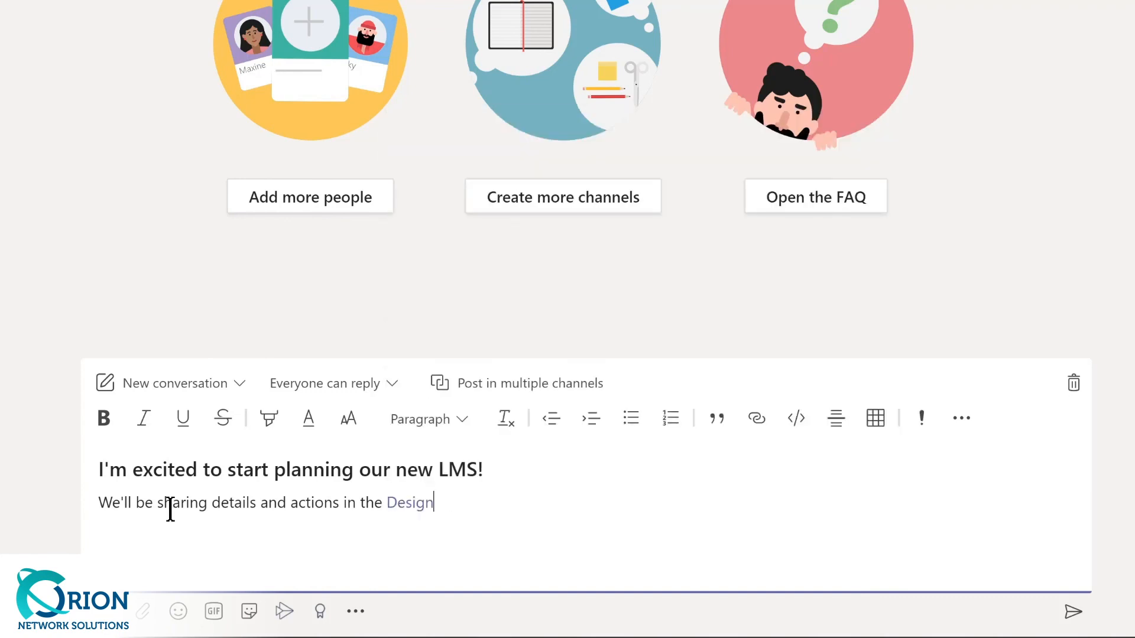
text(channel)
- Highlight the whole message sentence under the subject in yellow
key(ctrl+Home)
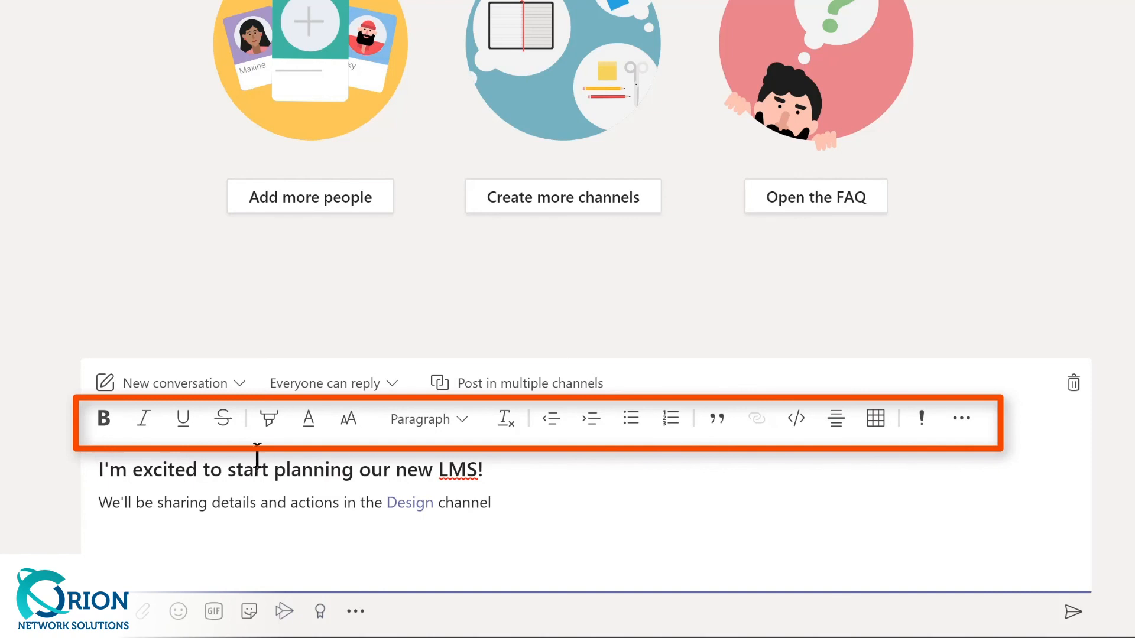
triple_click(111, 496)
click(269, 419)
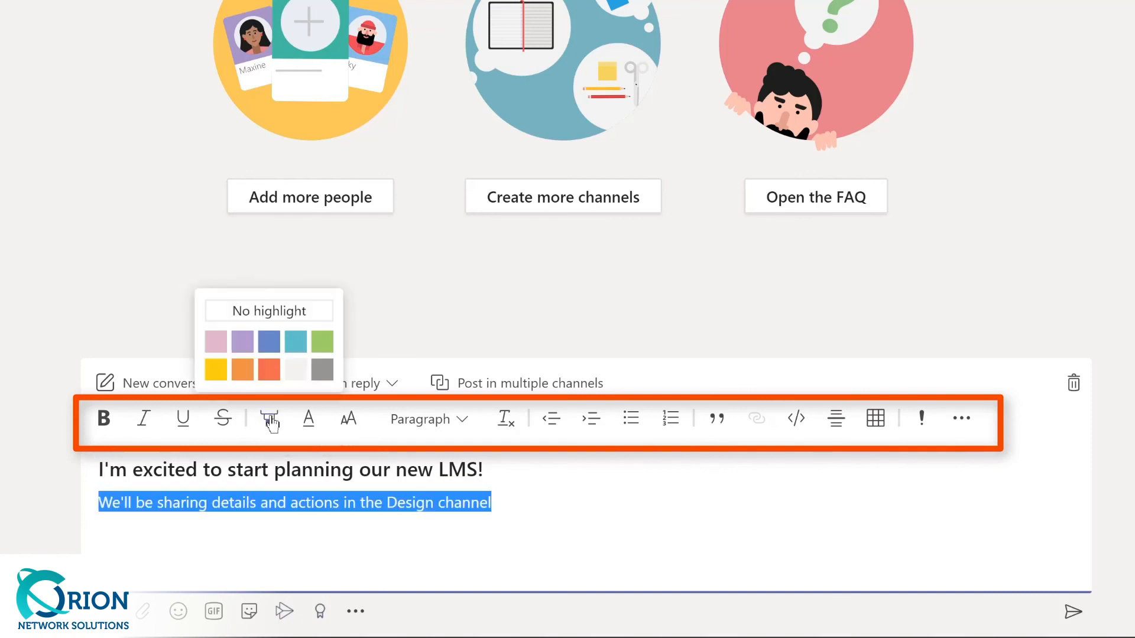
click(216, 371)
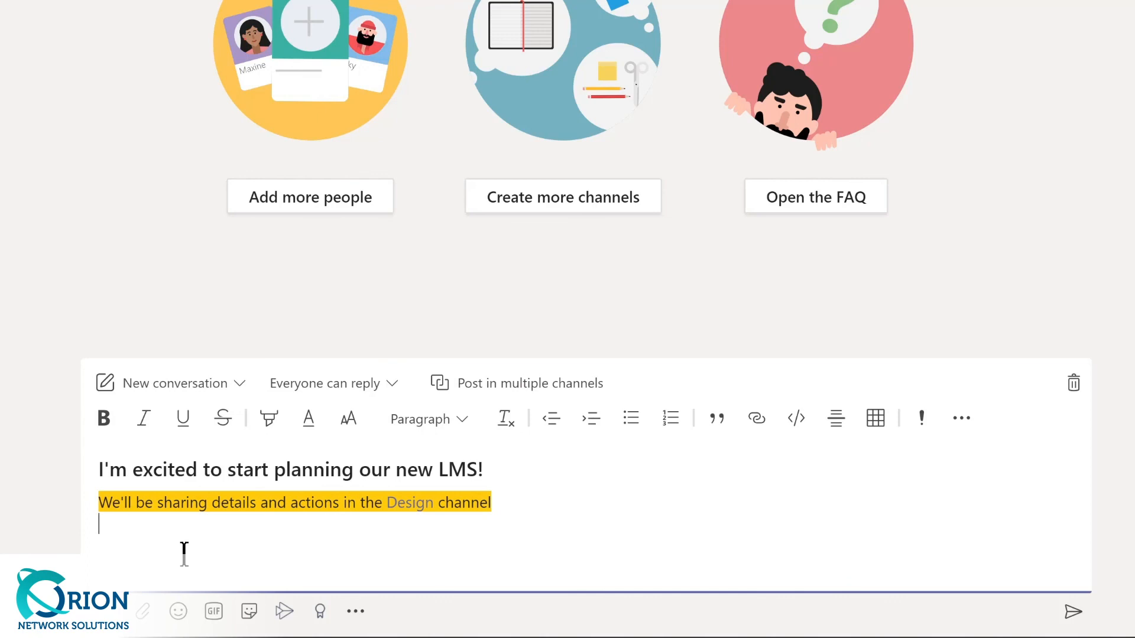
- Add a smiley emoji below the message text and insert the "YAAAY!!" GIF found by searching for "yay"
click(179, 613)
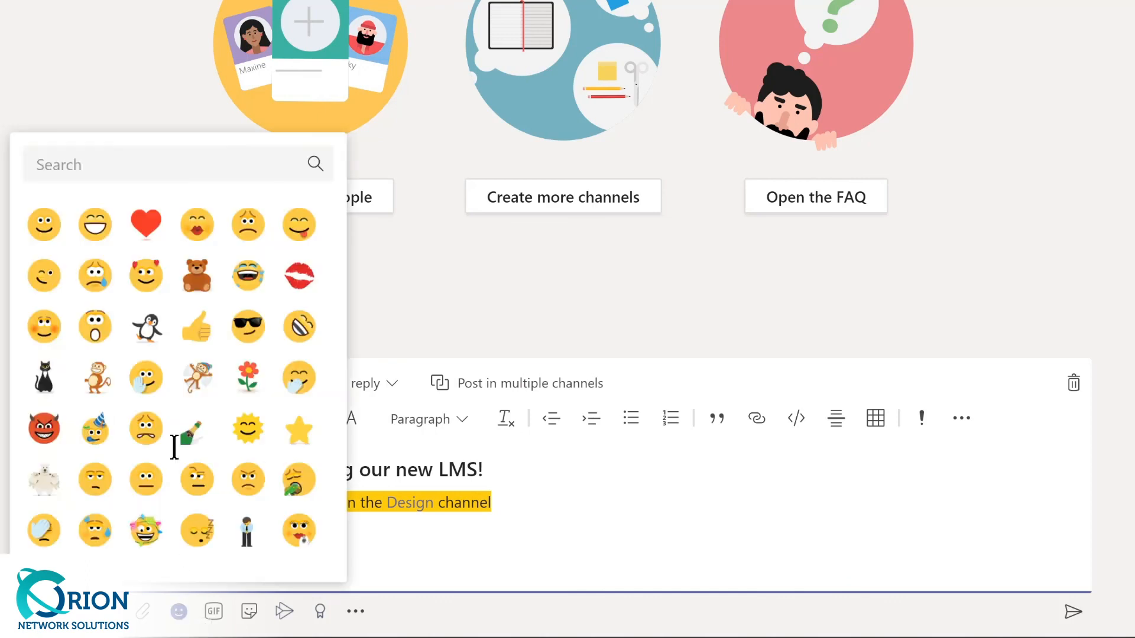
click(45, 225)
click(214, 611)
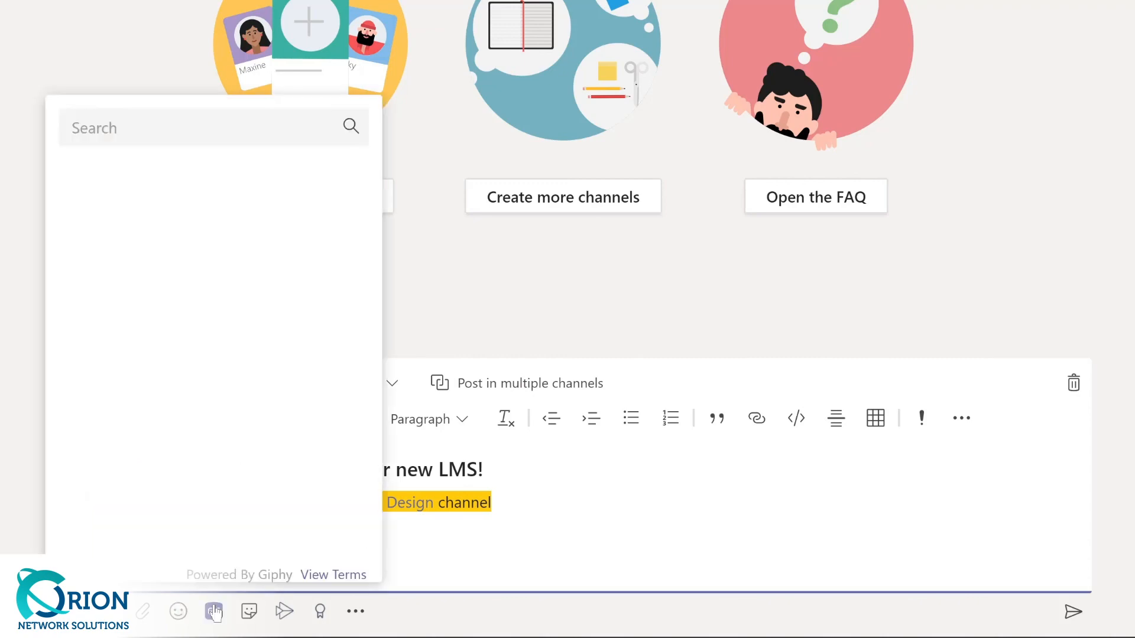
text(yay)
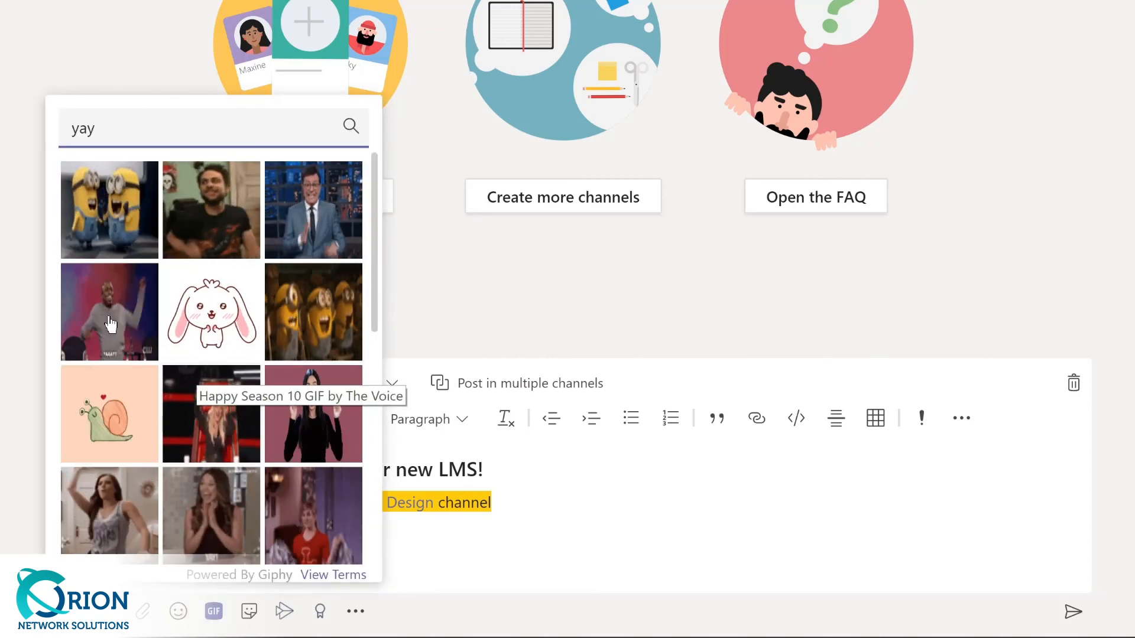
click(91, 324)
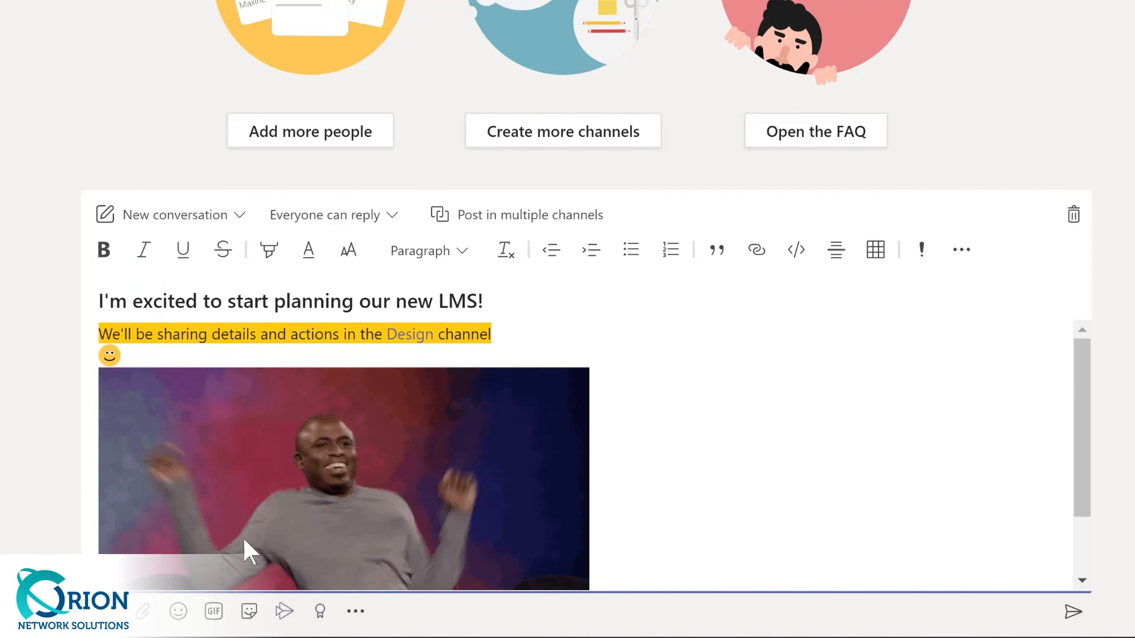
- Insert the popular "OH YEAH!" sticker below the GIF, keeping its caption text
click(247, 613)
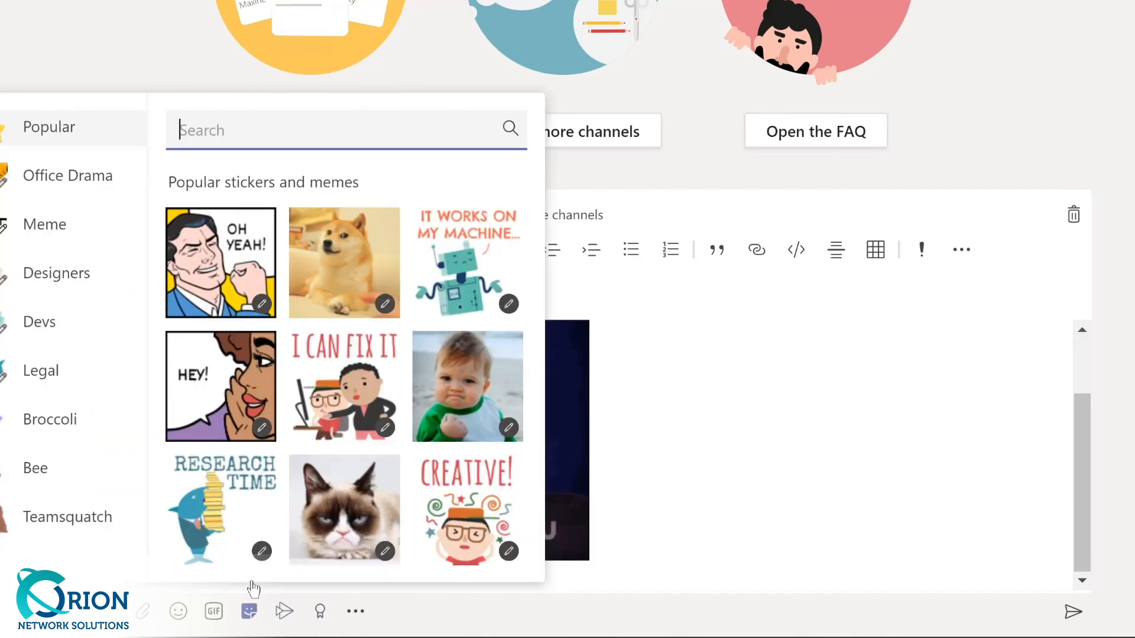
click(211, 300)
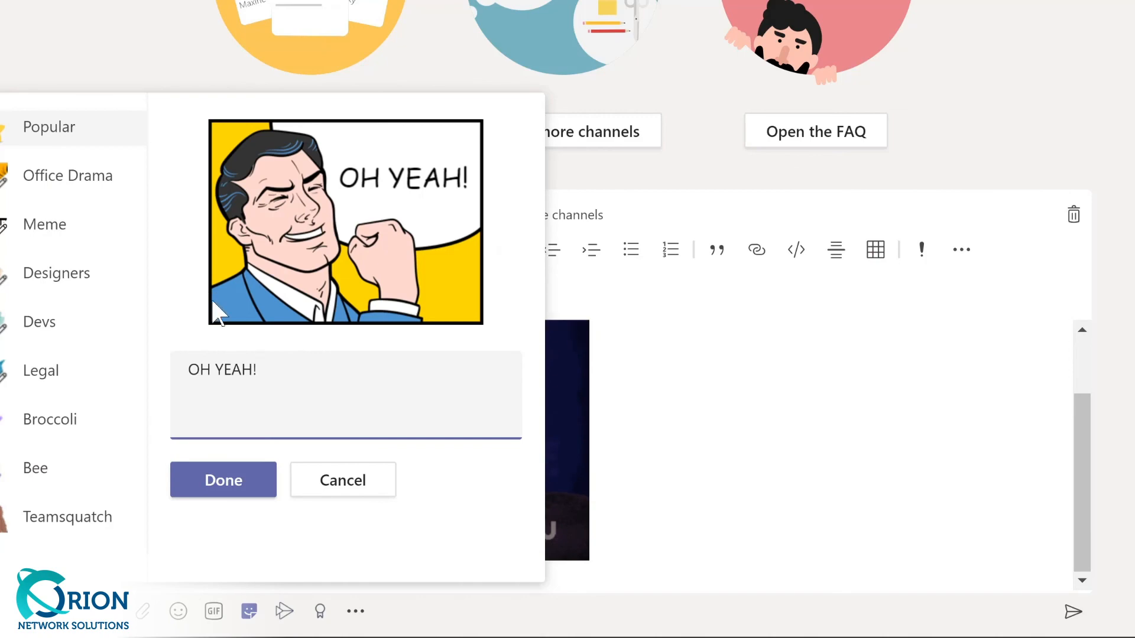
click(223, 479)
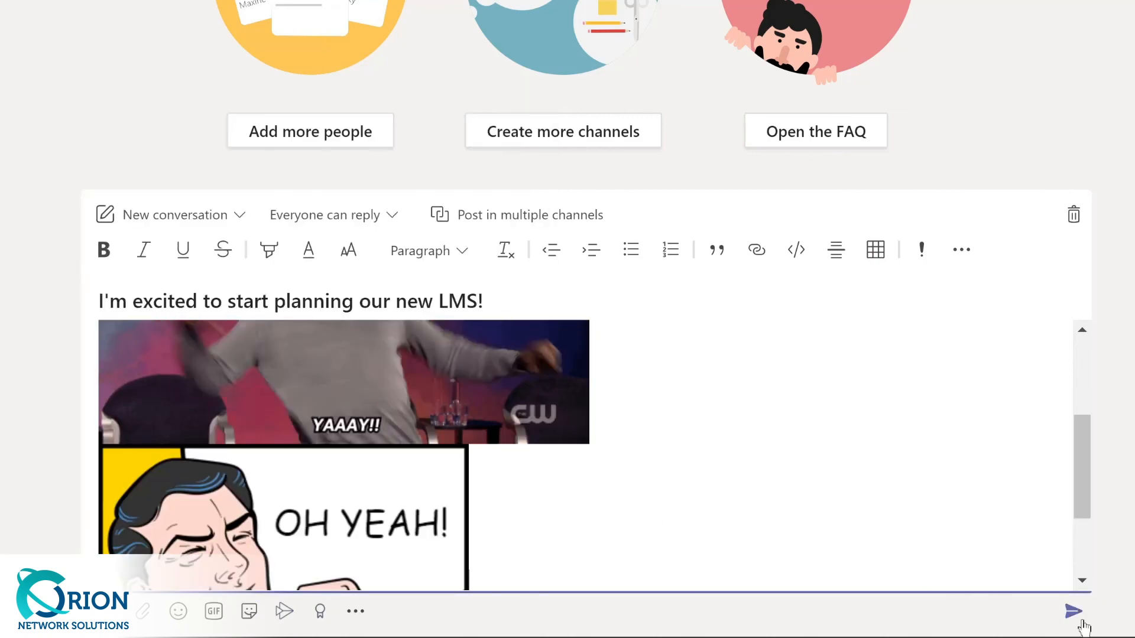